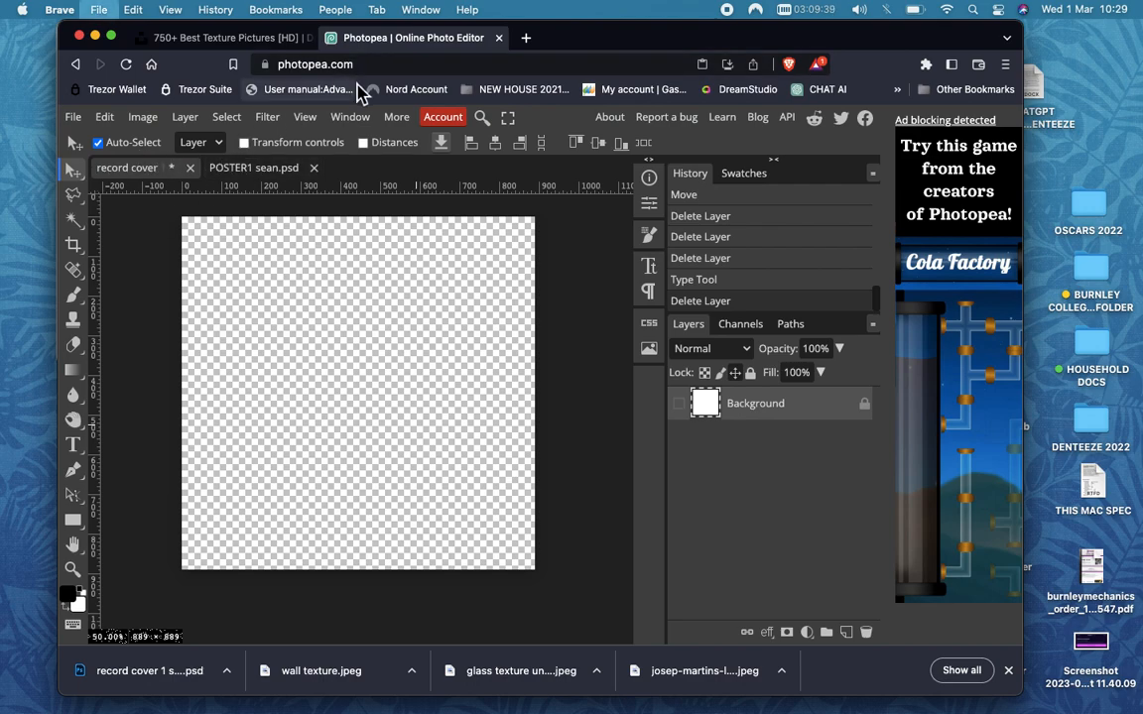
Open photopea.com in a new browser tab
{"action": "key", "text": "super+t"}
{"action": "left_click", "coordinate": [336, 65]}
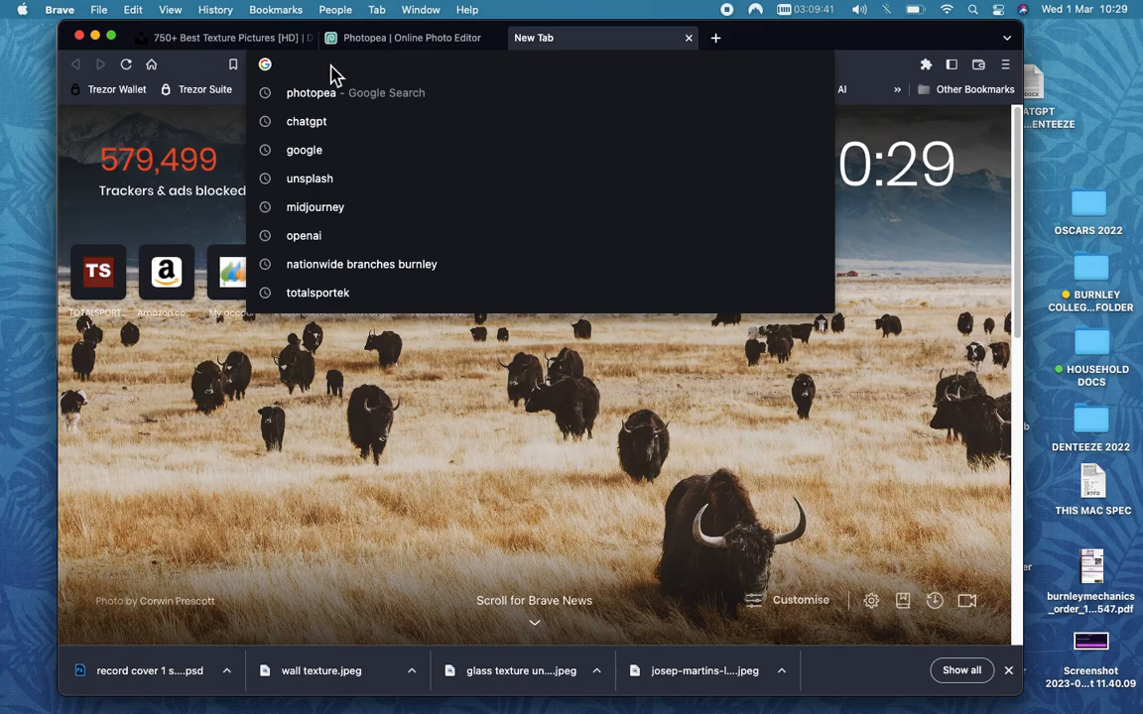
{"action": "type", "text": "PHOT"}
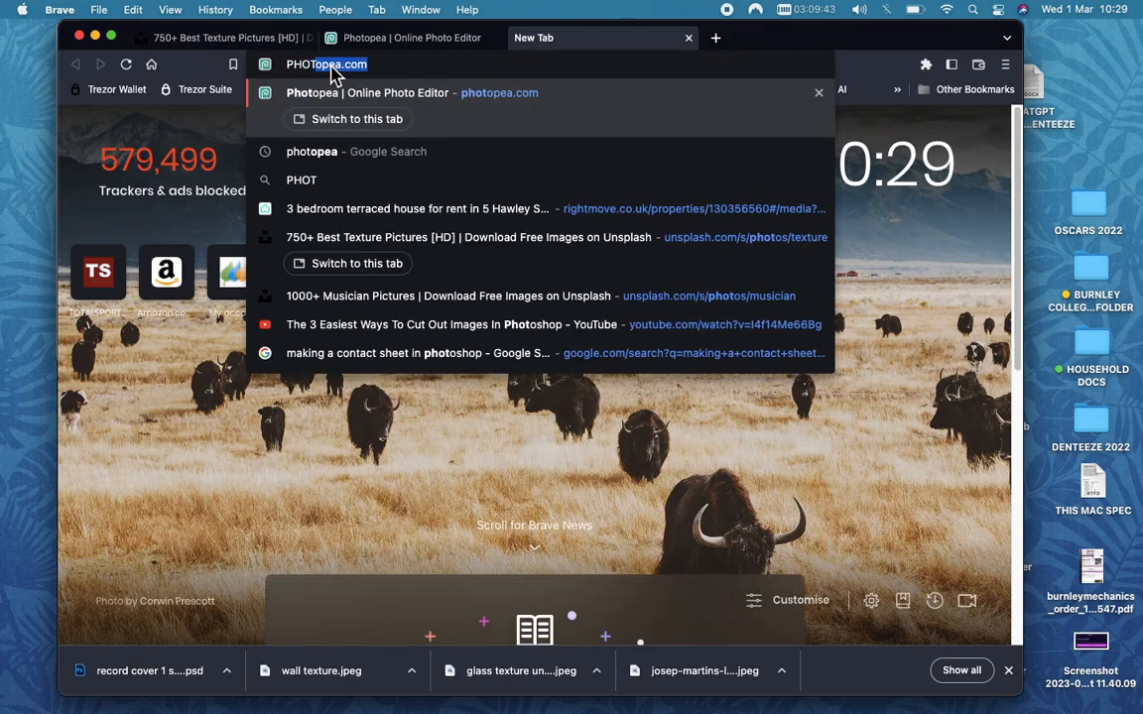
{"action": "type", "text": "OPEA.COM"}
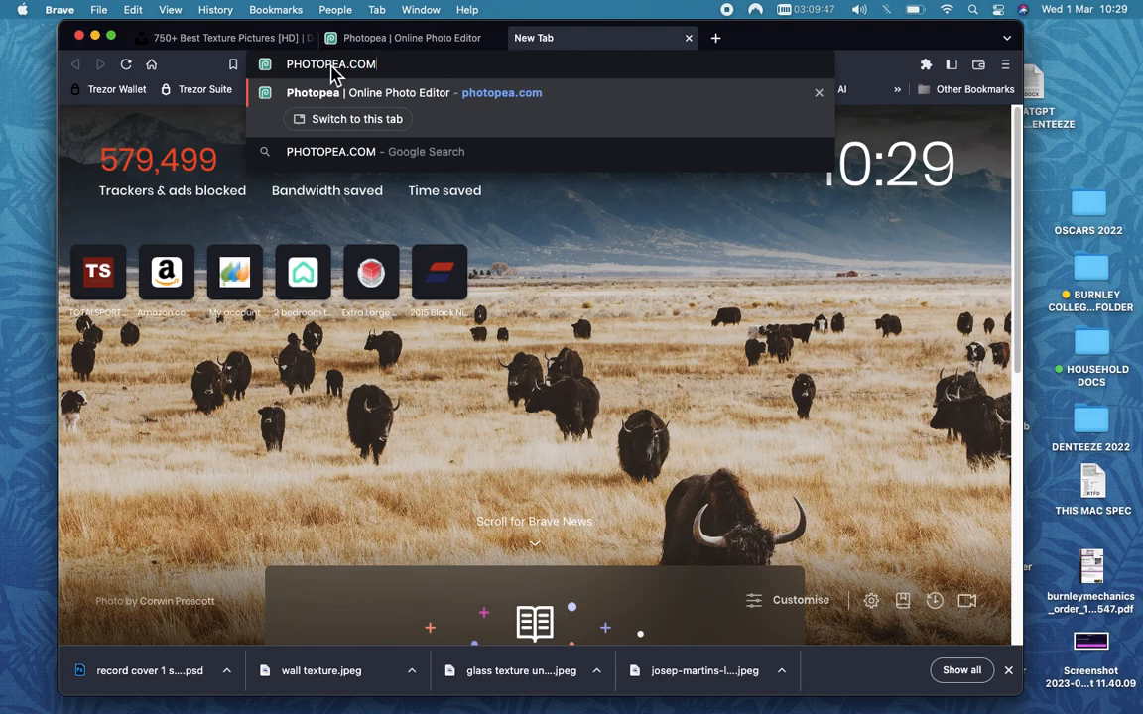
{"action": "left_click", "coordinate": [404, 97]}
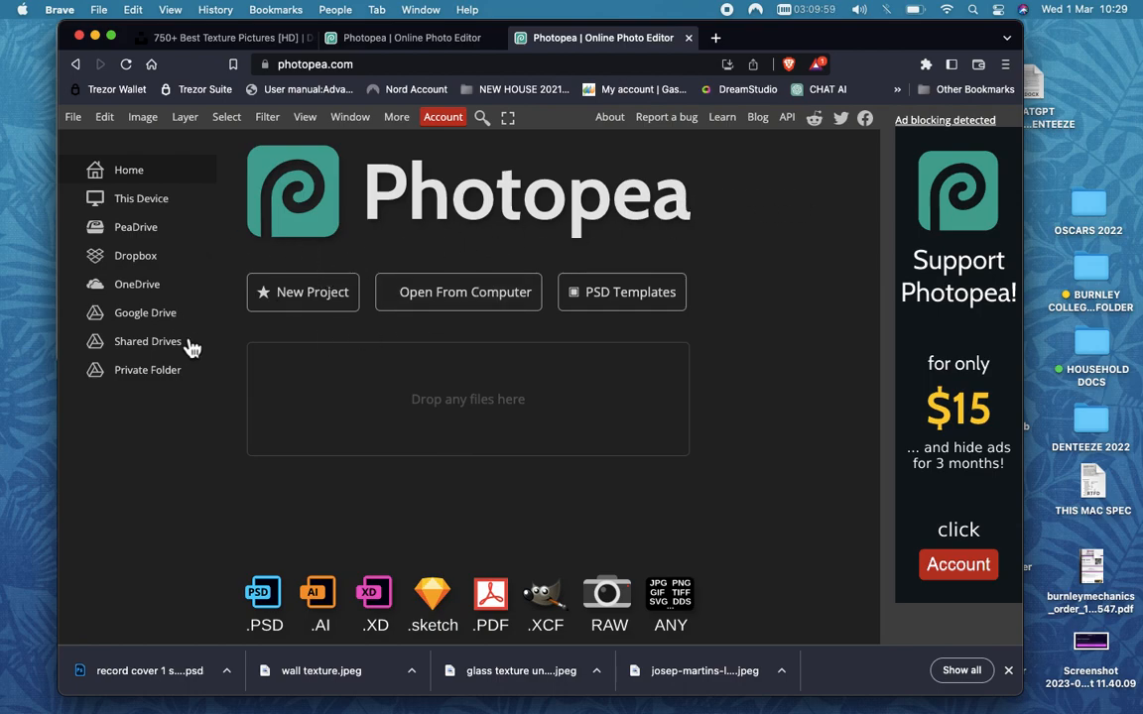
Start a new project and name it "RECORD COVER 1" followed by the student's first name
{"action": "left_click", "coordinate": [305, 310]}
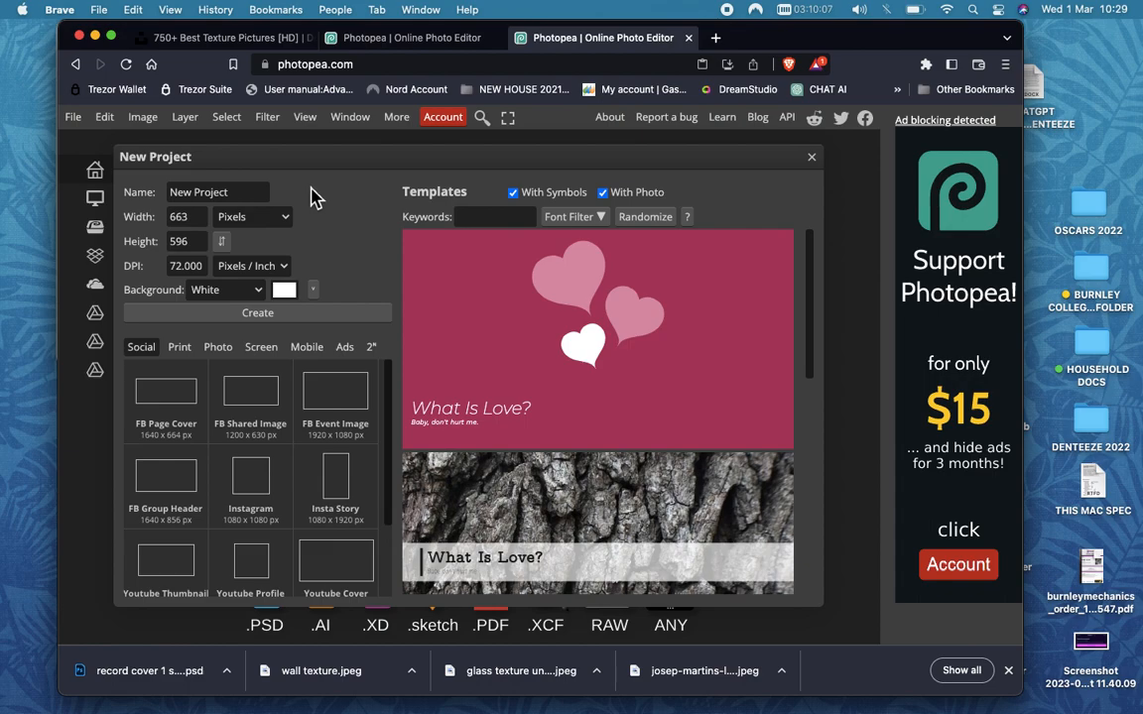
{"action": "left_click", "coordinate": [241, 193]}
{"action": "left_click_drag", "start_coordinate": [241, 193], "coordinate": [137, 198]}
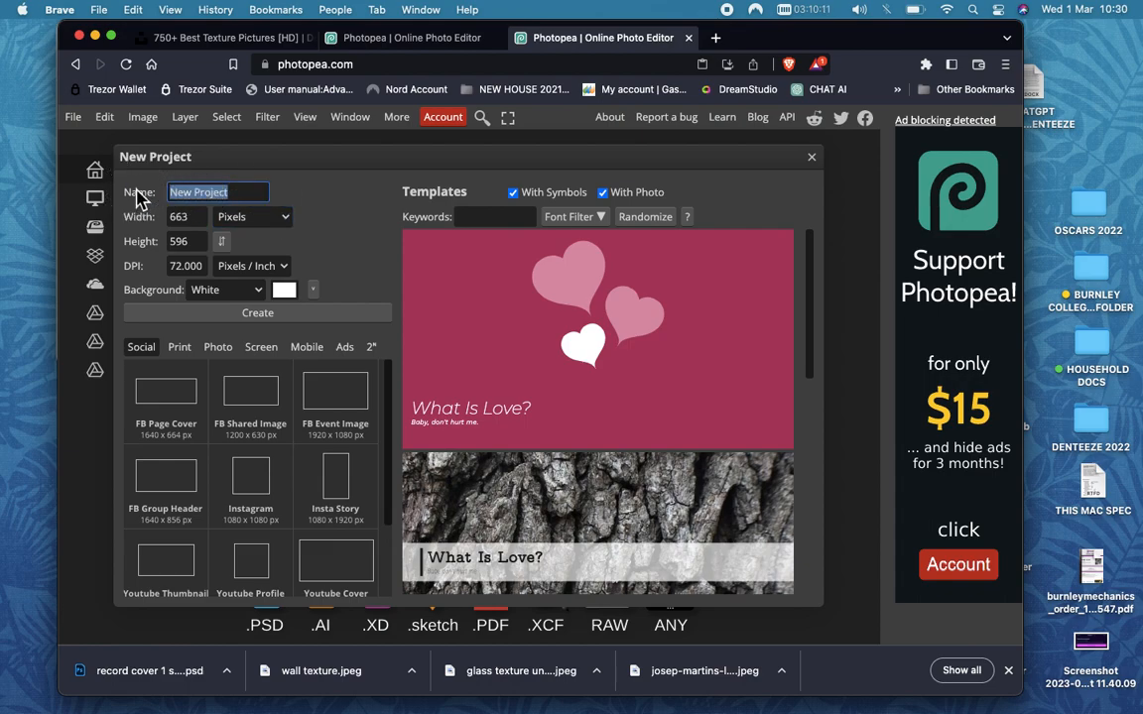
{"action": "type", "text": "RECORD COVER"}
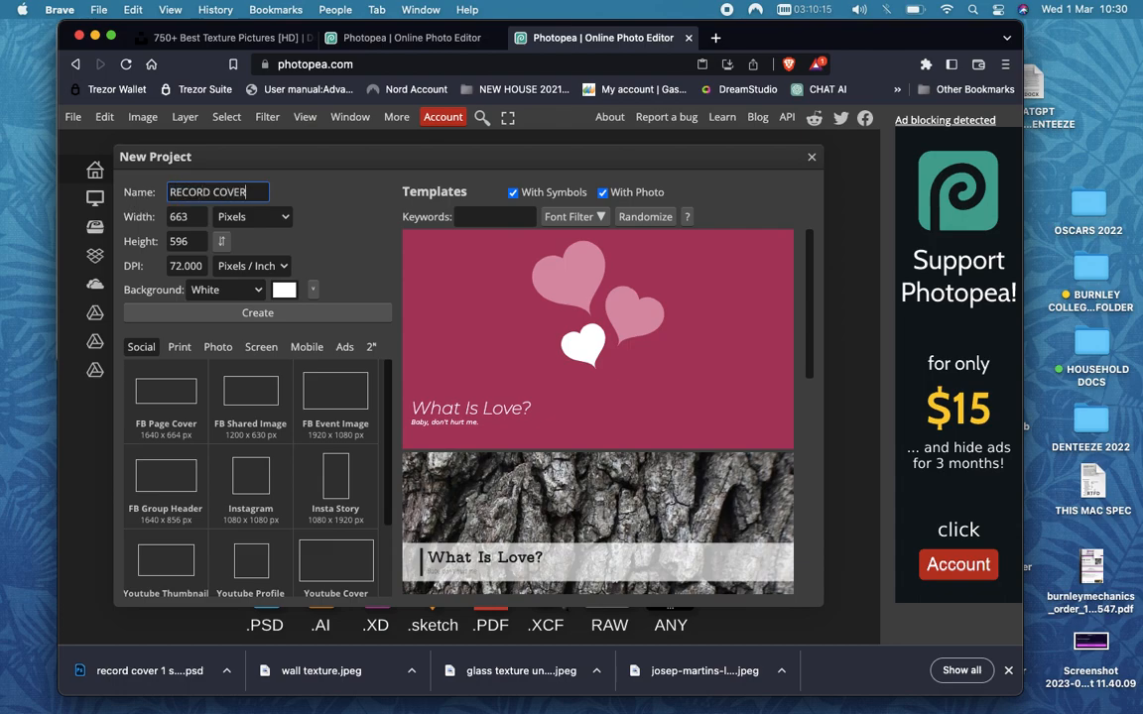
{"action": "type", "text": " 1 SEAN"}
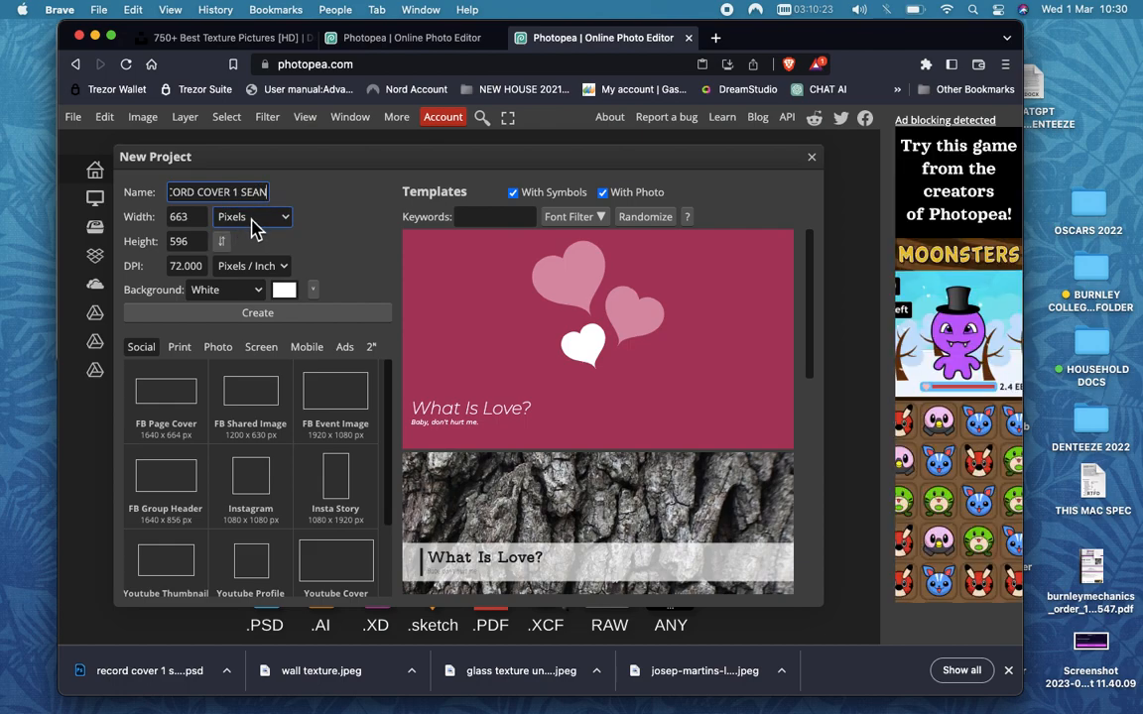
Switch the project's size units to inches and set both width and height to 12.35
{"action": "left_click", "coordinate": [254, 219]}
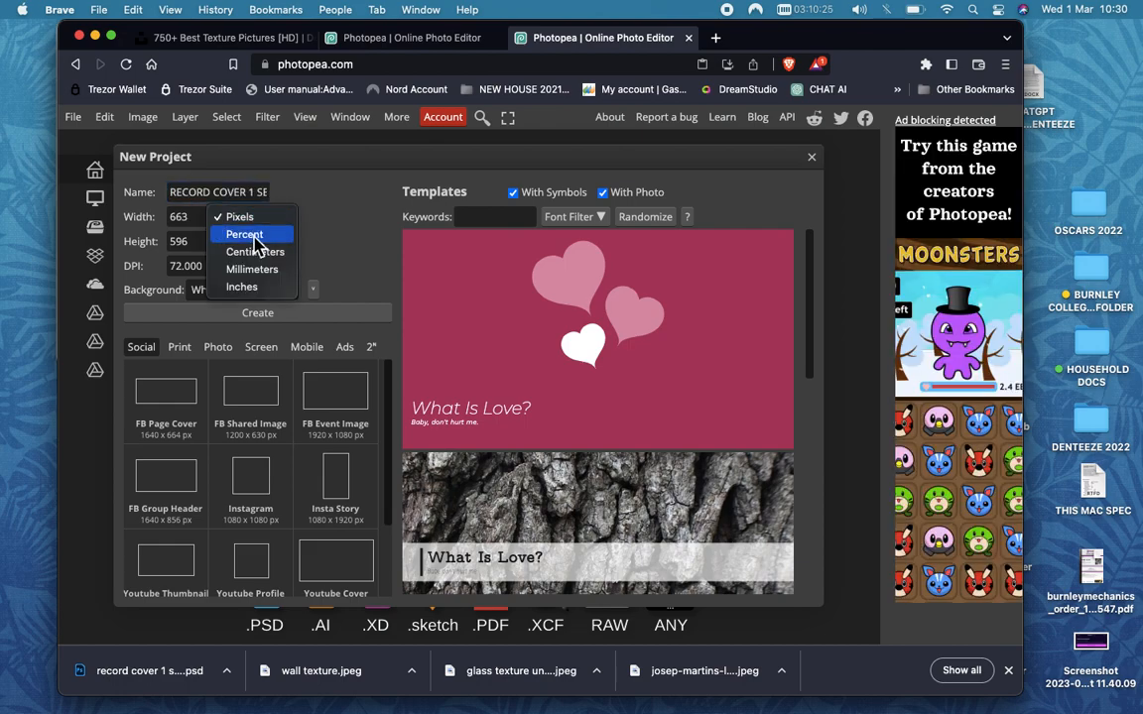
{"action": "left_click", "coordinate": [253, 287]}
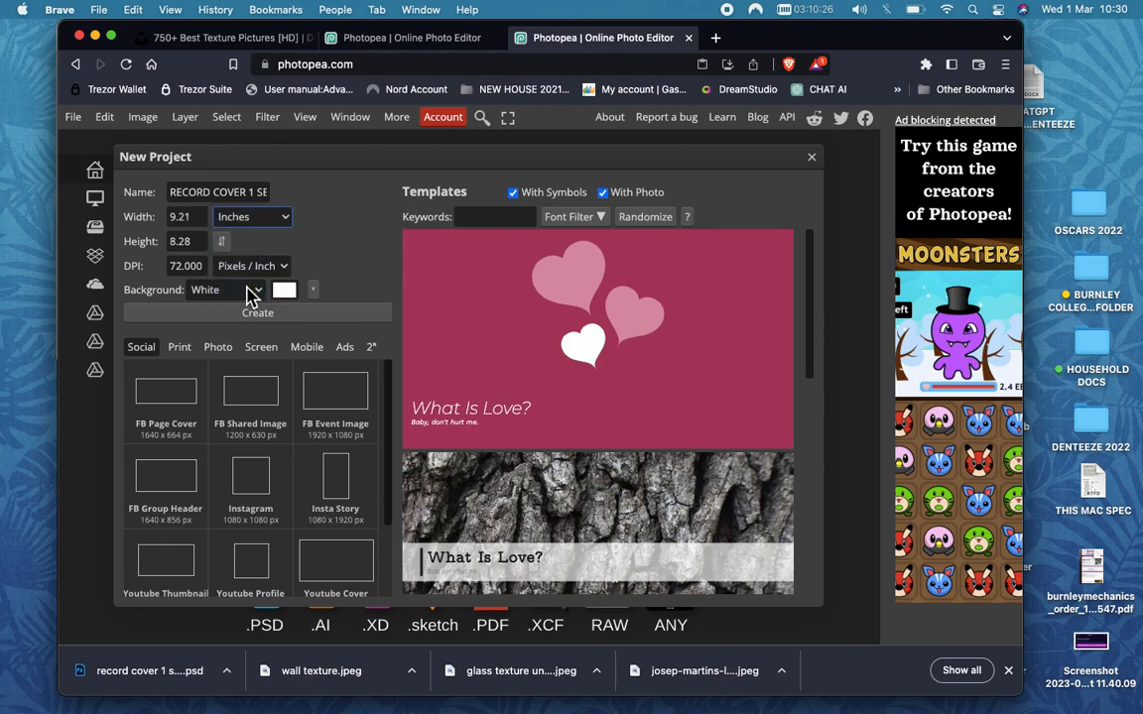
{"action": "double_click", "coordinate": [188, 215]}
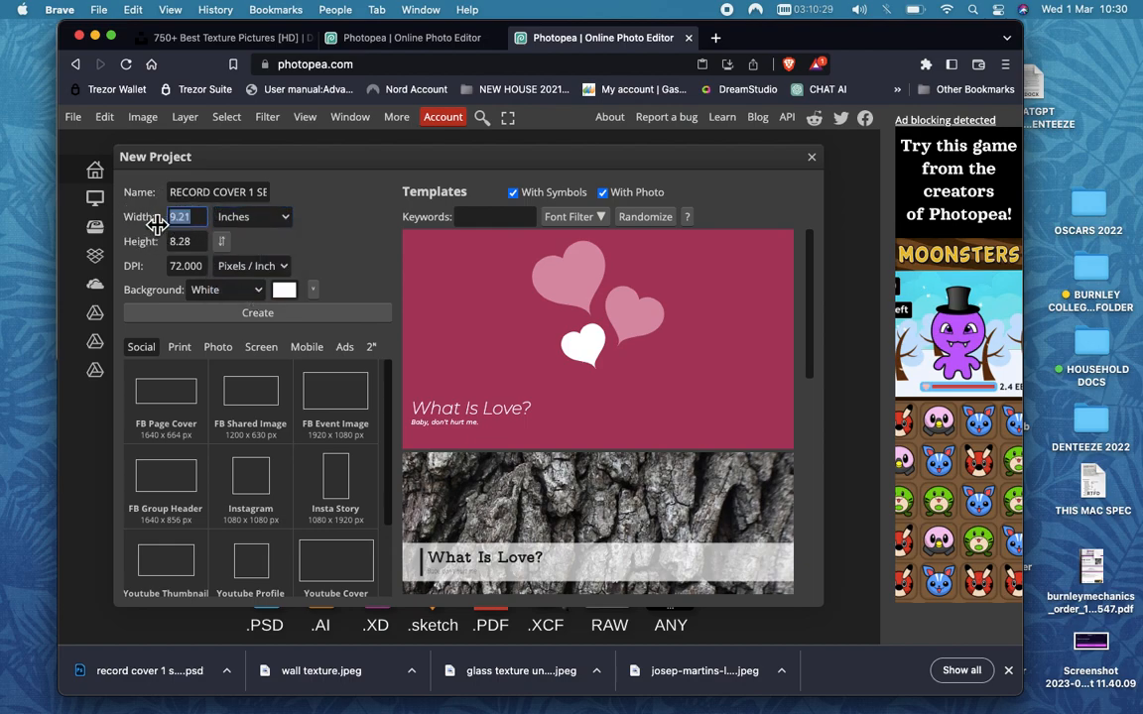
{"action": "type", "text": "12.35"}
{"action": "double_click", "coordinate": [185, 241]}
{"action": "type", "text": "1"}
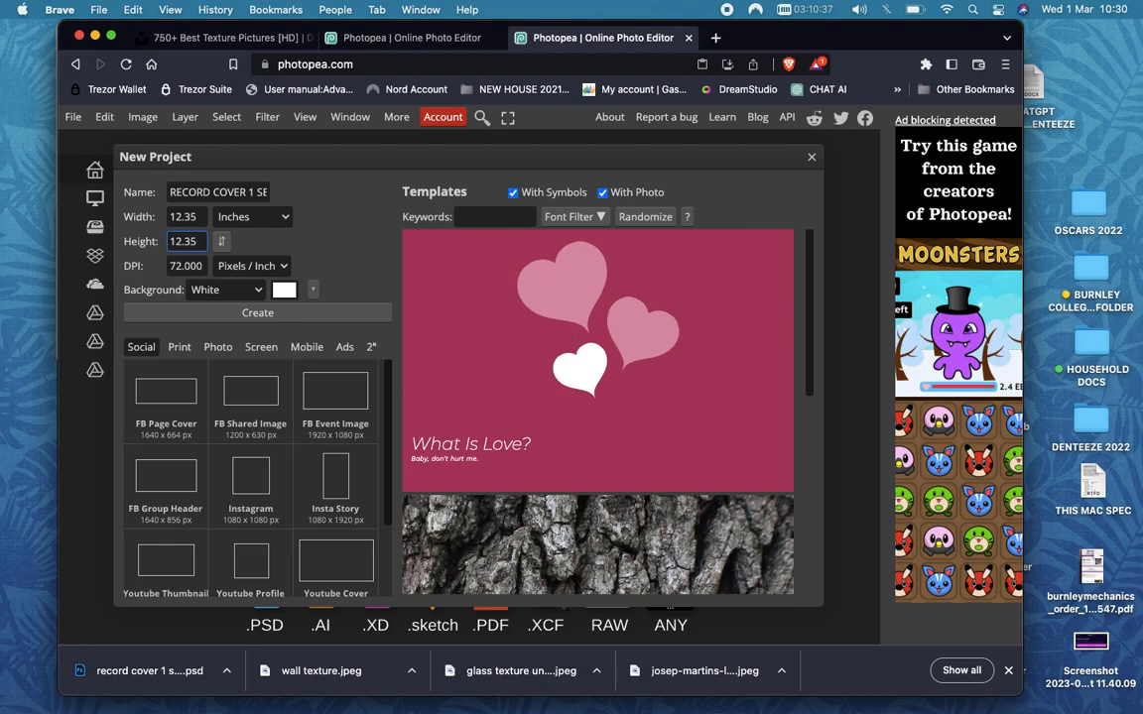
Set the project's resolution to 300 pixels per inch and show the Print size presets
{"action": "left_click", "coordinate": [319, 243]}
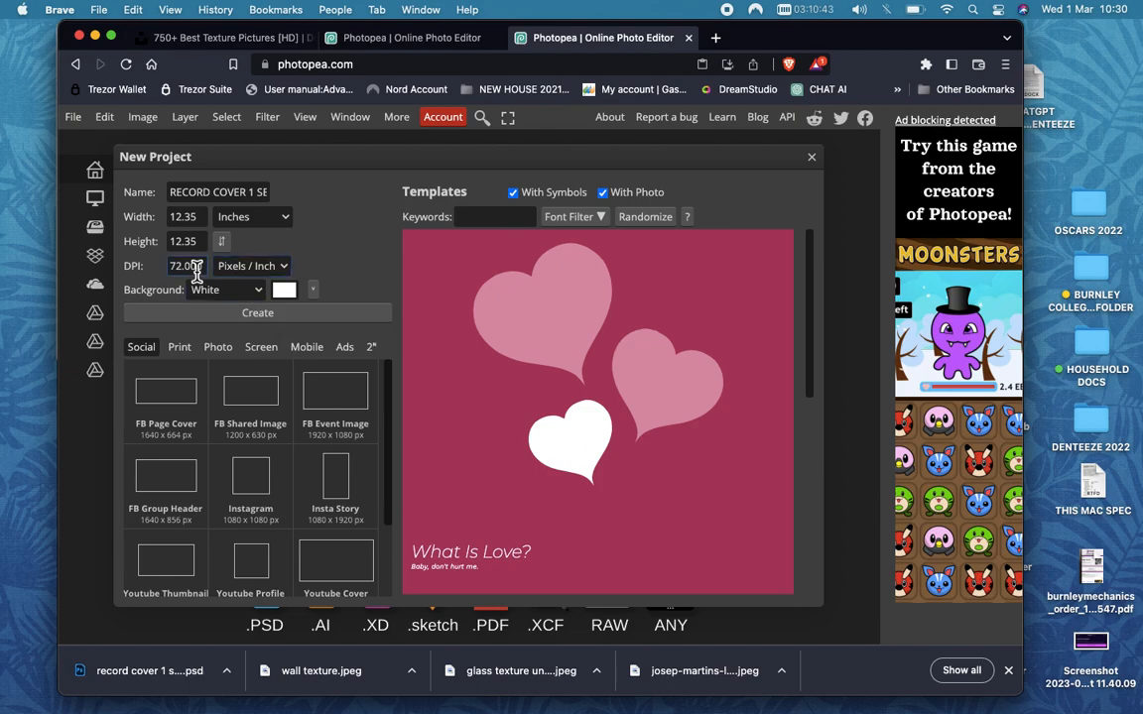
{"action": "left_click_drag", "start_coordinate": [178, 264], "coordinate": [159, 267]}
{"action": "type", "text": "300"}
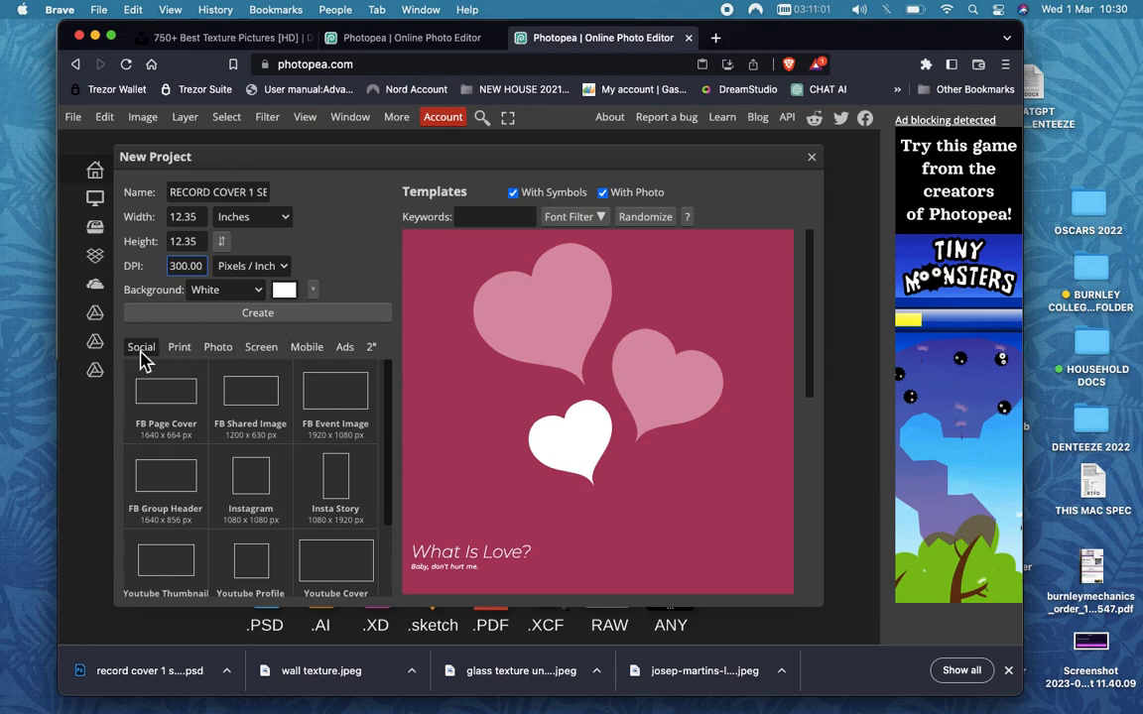
{"action": "left_click", "coordinate": [179, 349]}
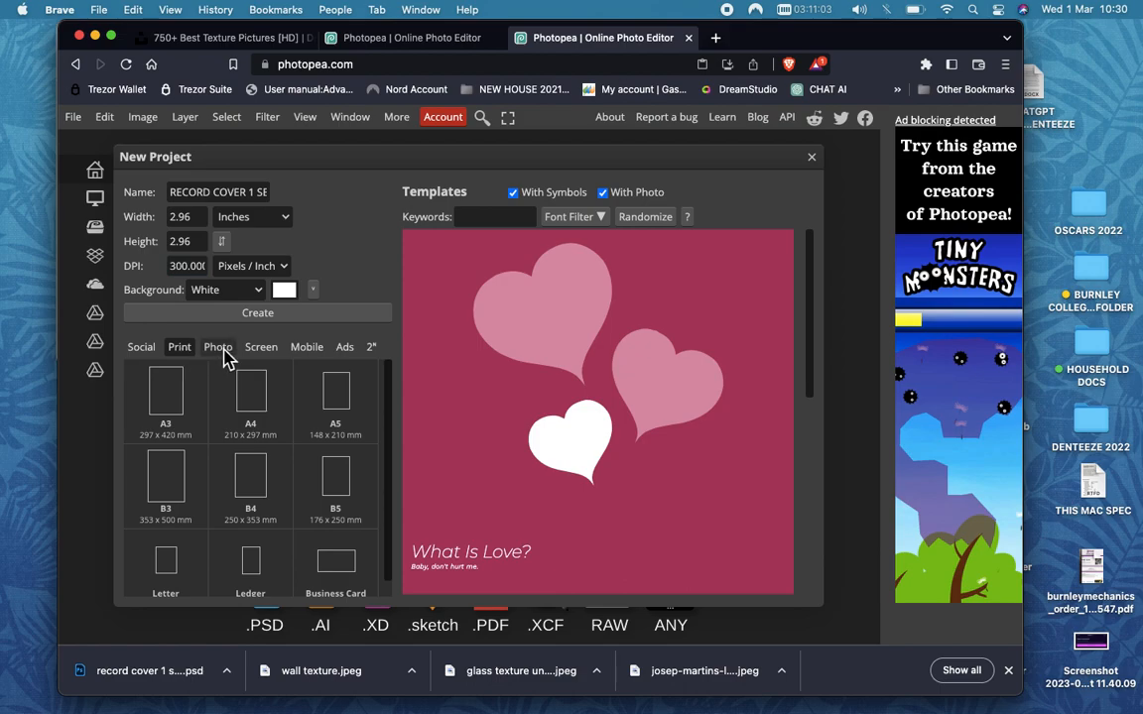
{"action": "left_click", "coordinate": [144, 350]}
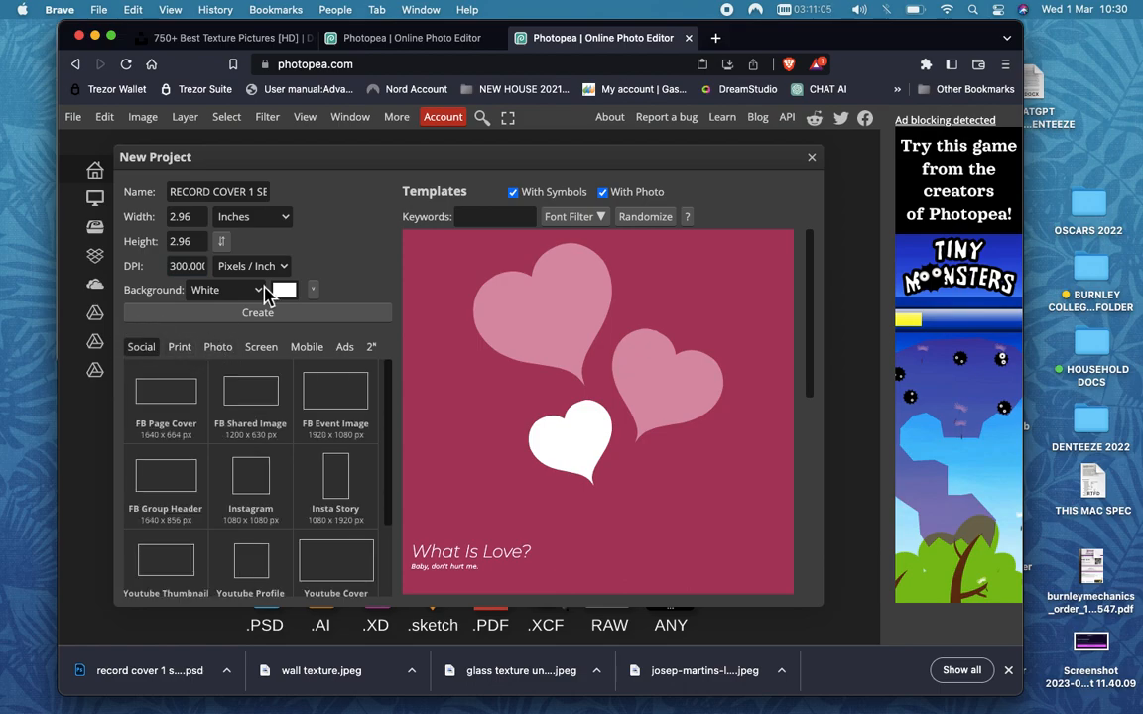
{"action": "left_click", "coordinate": [263, 352]}
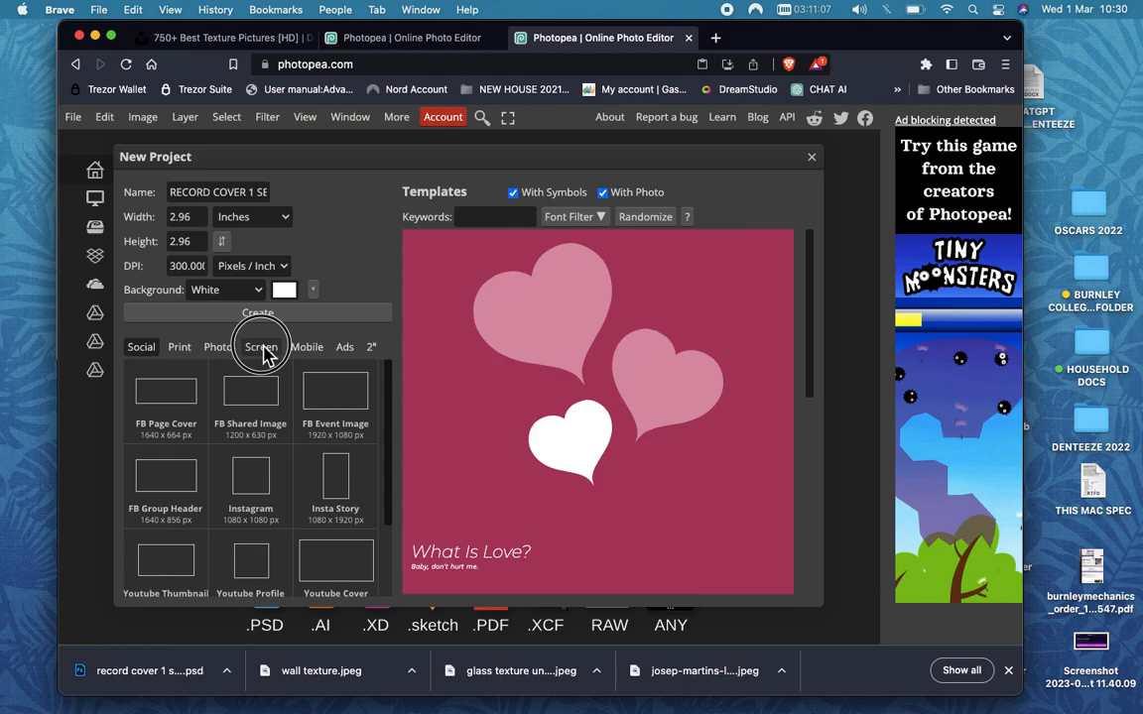
{"action": "left_click", "coordinate": [218, 350]}
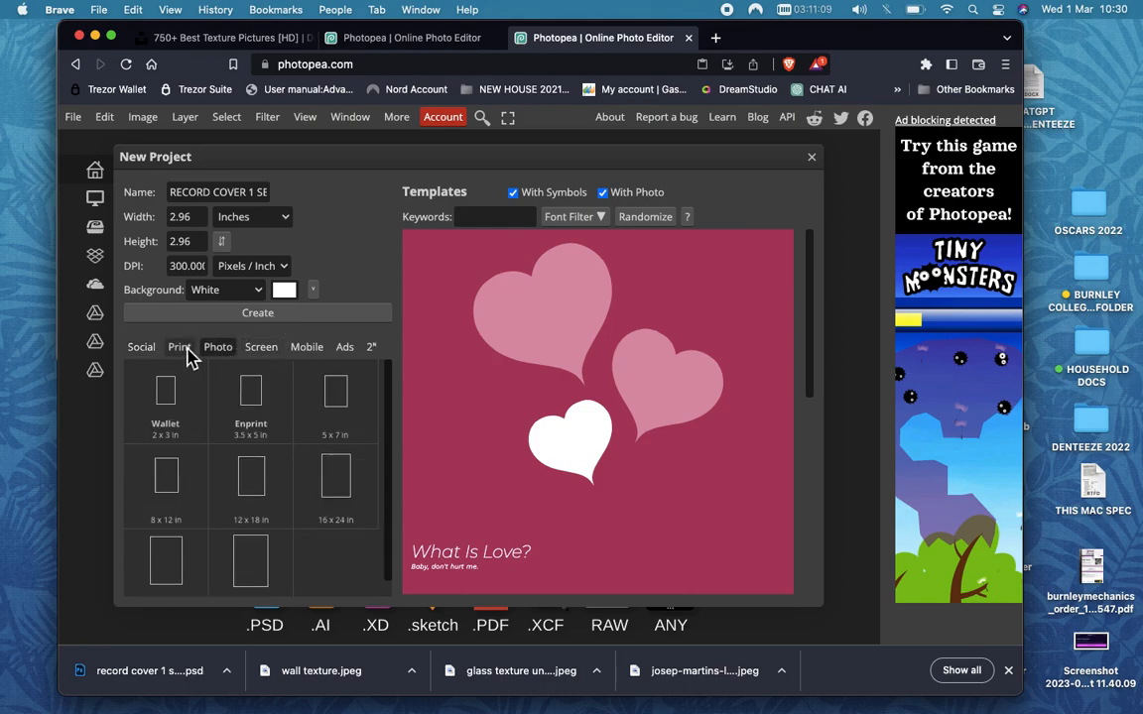
{"action": "left_click", "coordinate": [185, 349]}
Restore the width and height to 12.35 inches each and create the project with a white background
{"action": "left_click_drag", "start_coordinate": [196, 218], "coordinate": [147, 219]}
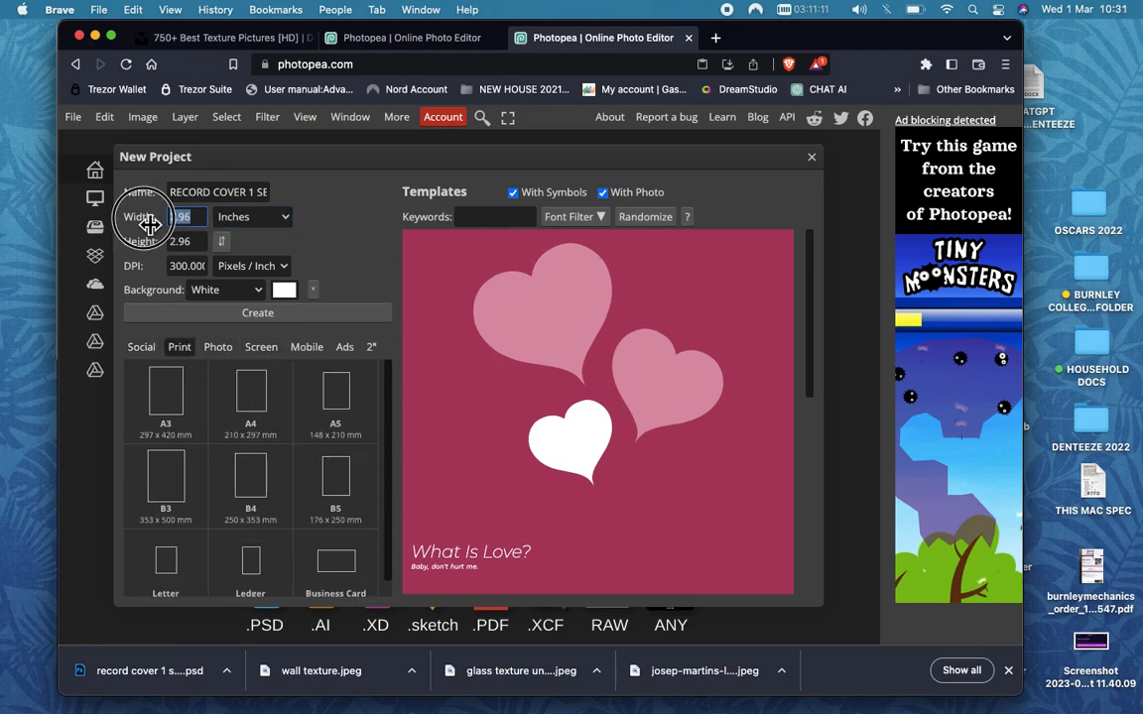
{"action": "type", "text": "12"}
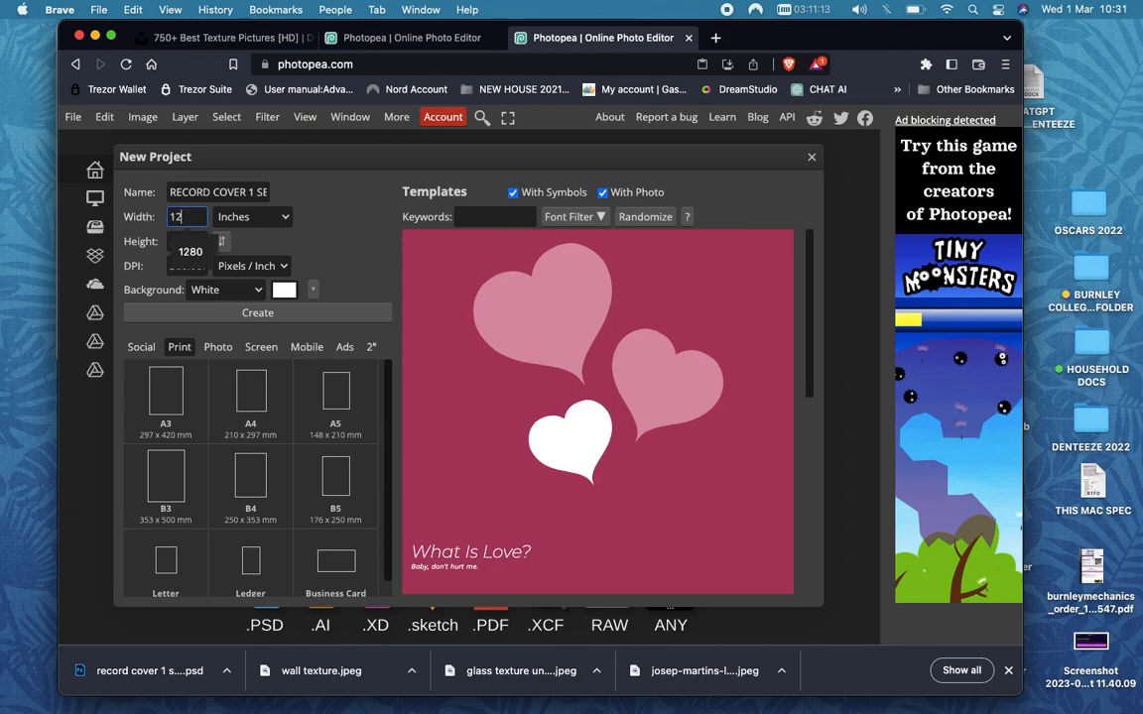
{"action": "type", "text": ".35"}
{"action": "key", "text": "Tab"}
{"action": "type", "text": "12"}
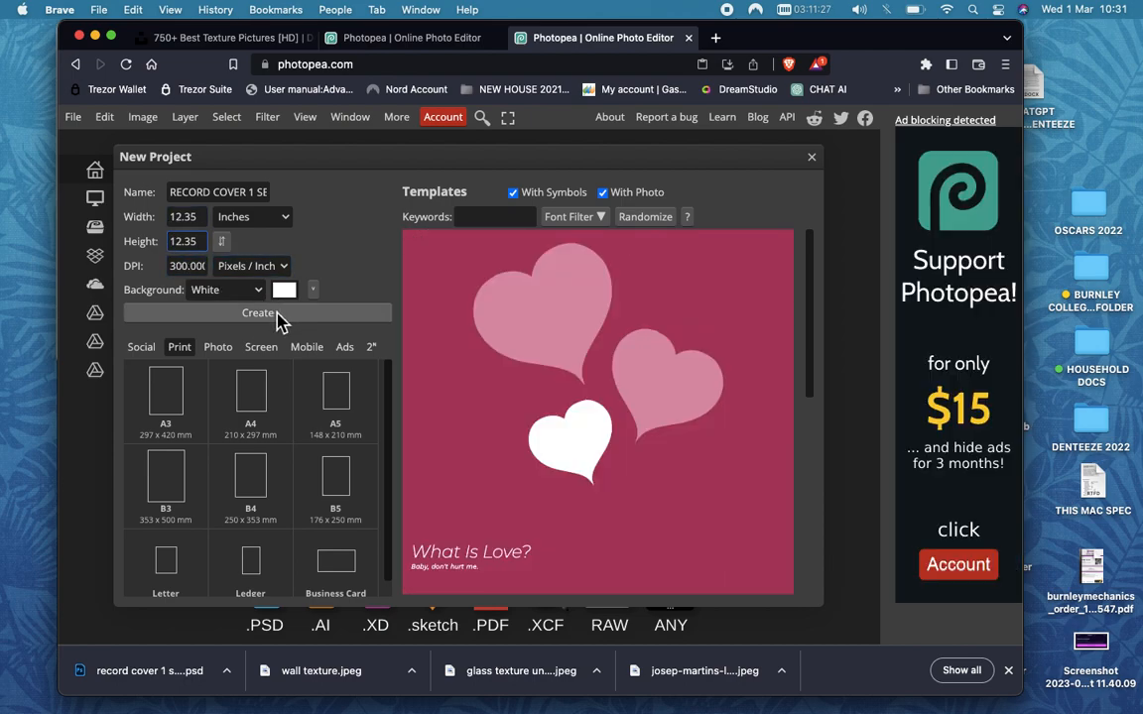
{"action": "left_click", "coordinate": [278, 317]}
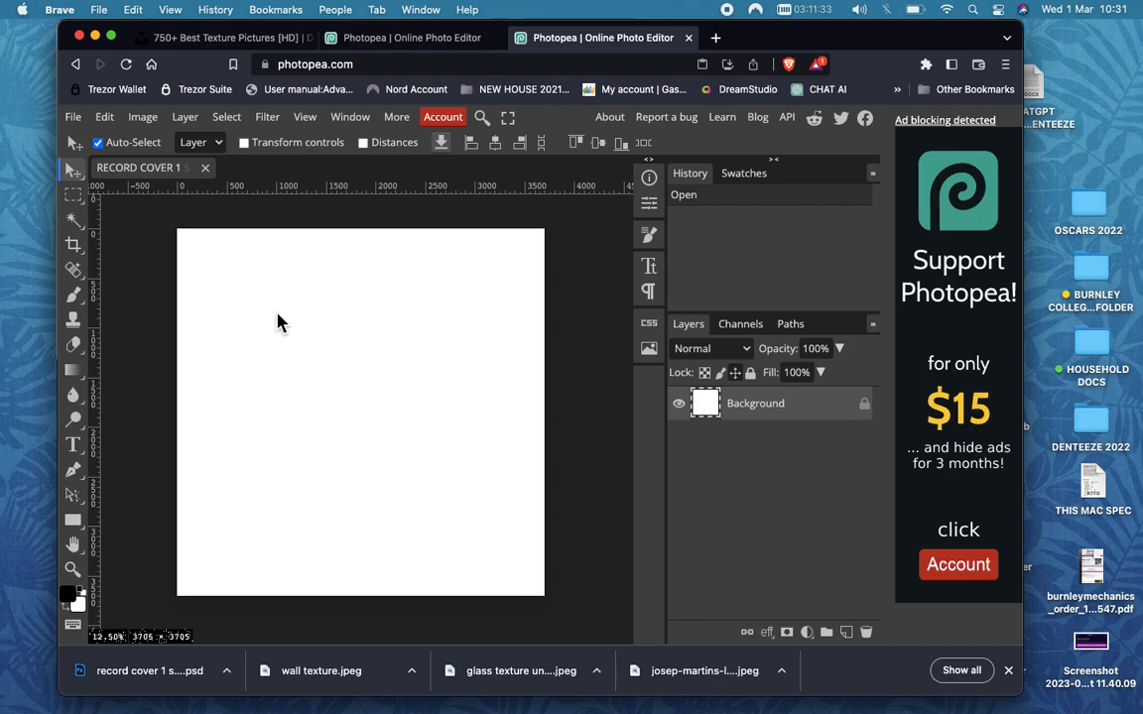
Switch to the Unsplash page and search its photos for "MUSICIAN"
{"action": "left_click", "coordinate": [208, 38]}
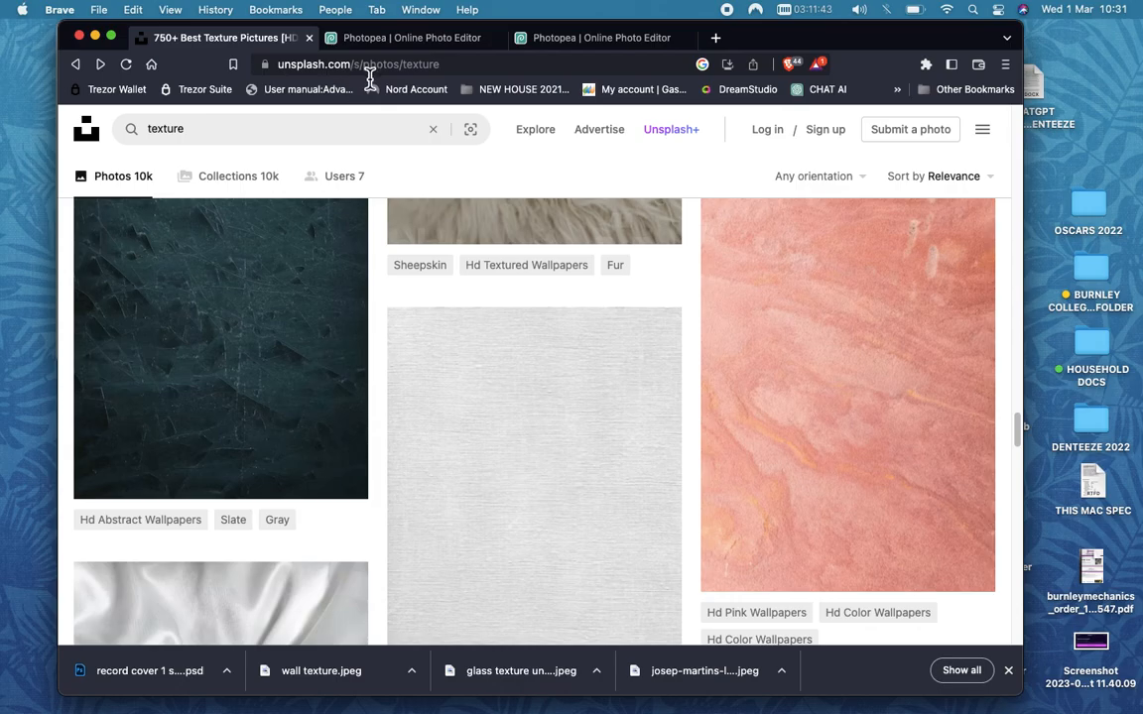
{"action": "scroll", "coordinate": [341, 227], "scroll_direction": "down", "scroll_amount": 5}
{"action": "scroll", "coordinate": [342, 226], "scroll_direction": "up", "scroll_amount": 15}
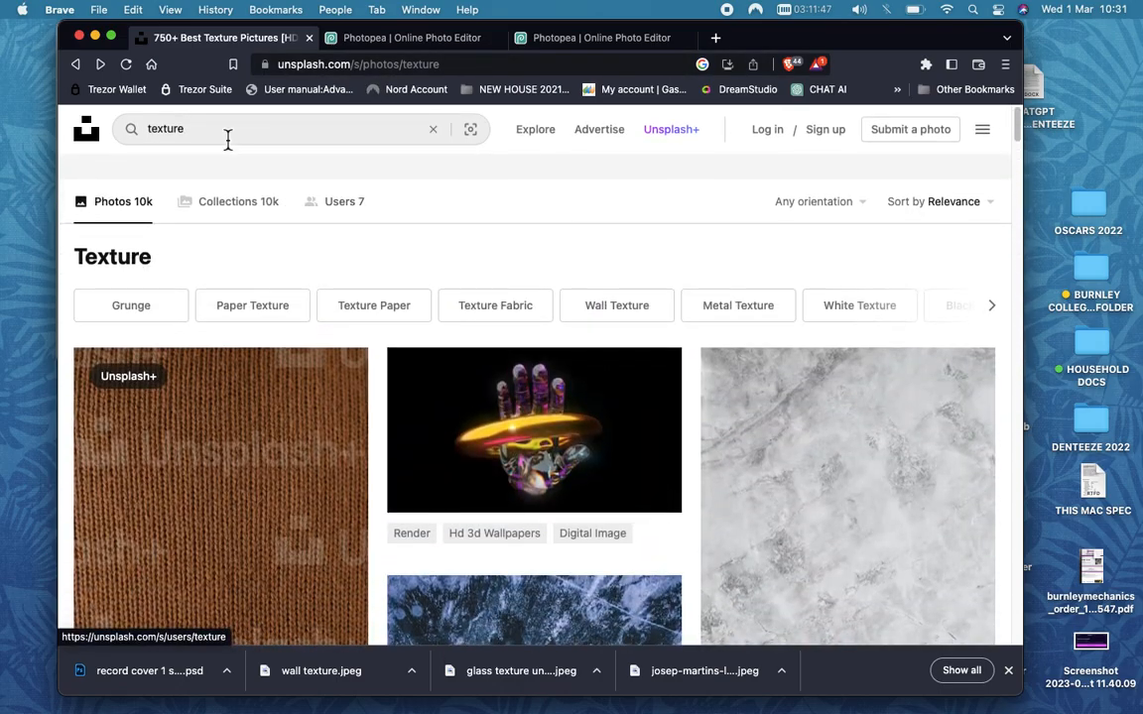
{"action": "scroll", "coordinate": [327, 372], "scroll_direction": "down", "scroll_amount": 2}
{"action": "scroll", "coordinate": [326, 364], "scroll_direction": "up", "scroll_amount": 2}
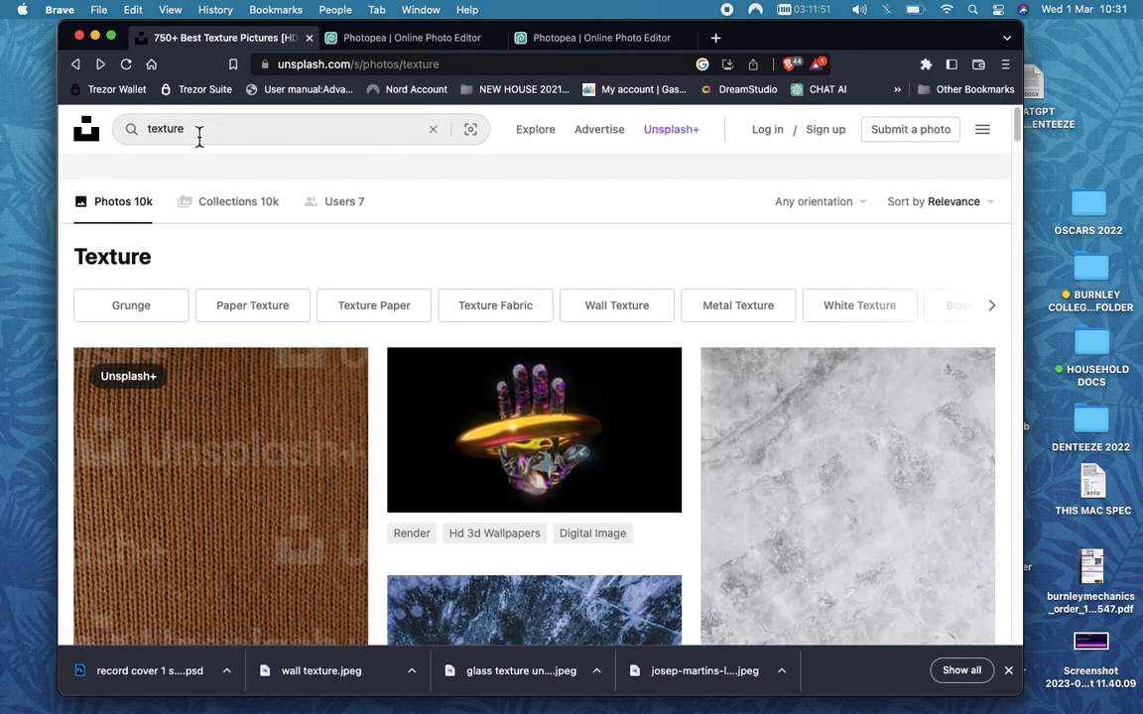
{"action": "left_click", "coordinate": [134, 137]}
{"action": "type", "text": "MUSICI"}
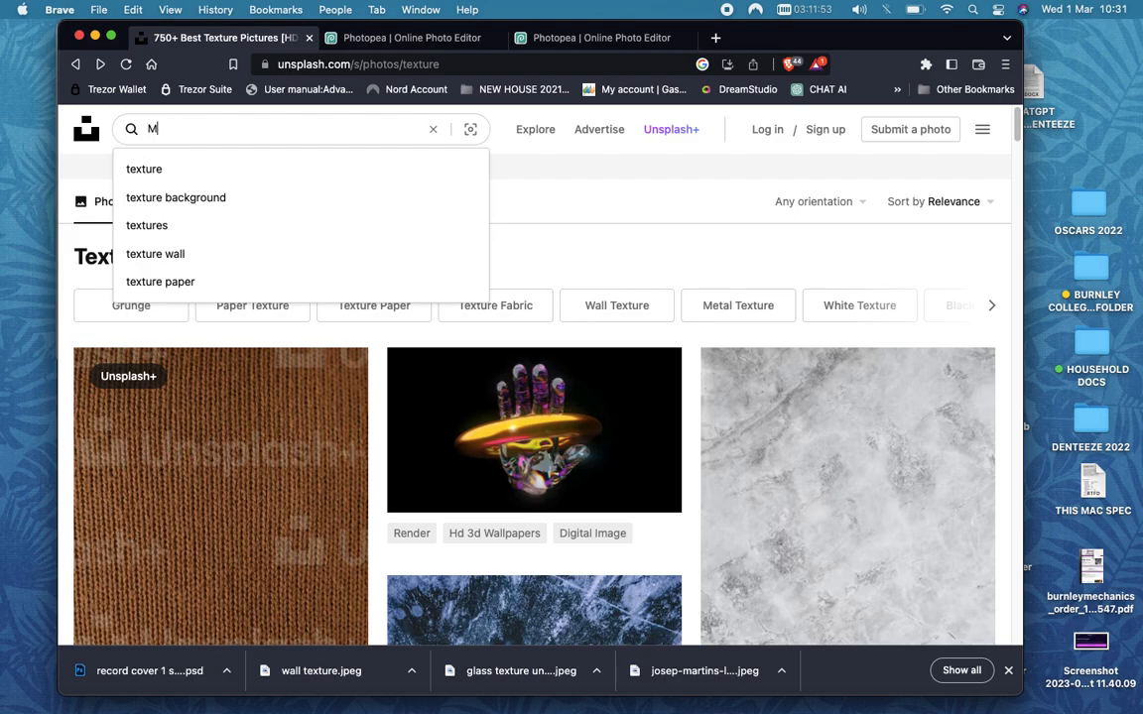
{"action": "type", "text": "AN"}
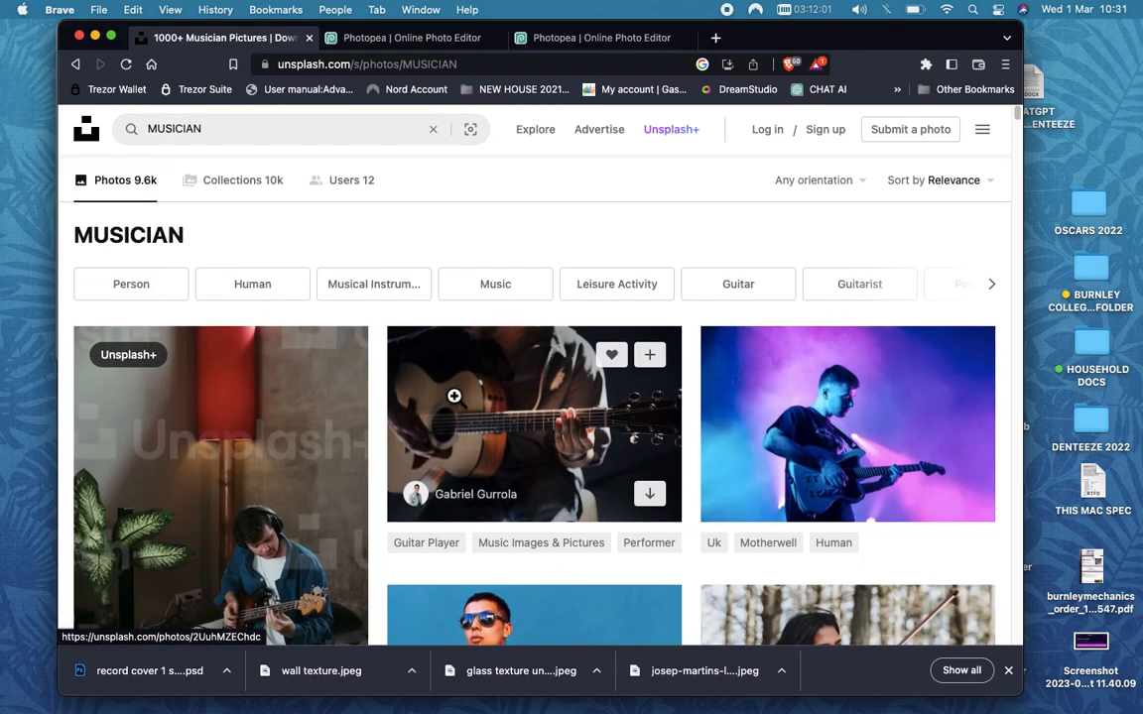
Browse the musician photos and open the black-and-white portrait of the seated guitarist in a leather jacket
{"action": "scroll", "coordinate": [453, 396], "scroll_direction": "down", "scroll_amount": 7}
{"action": "scroll", "coordinate": [453, 396], "scroll_direction": "down", "scroll_amount": 7}
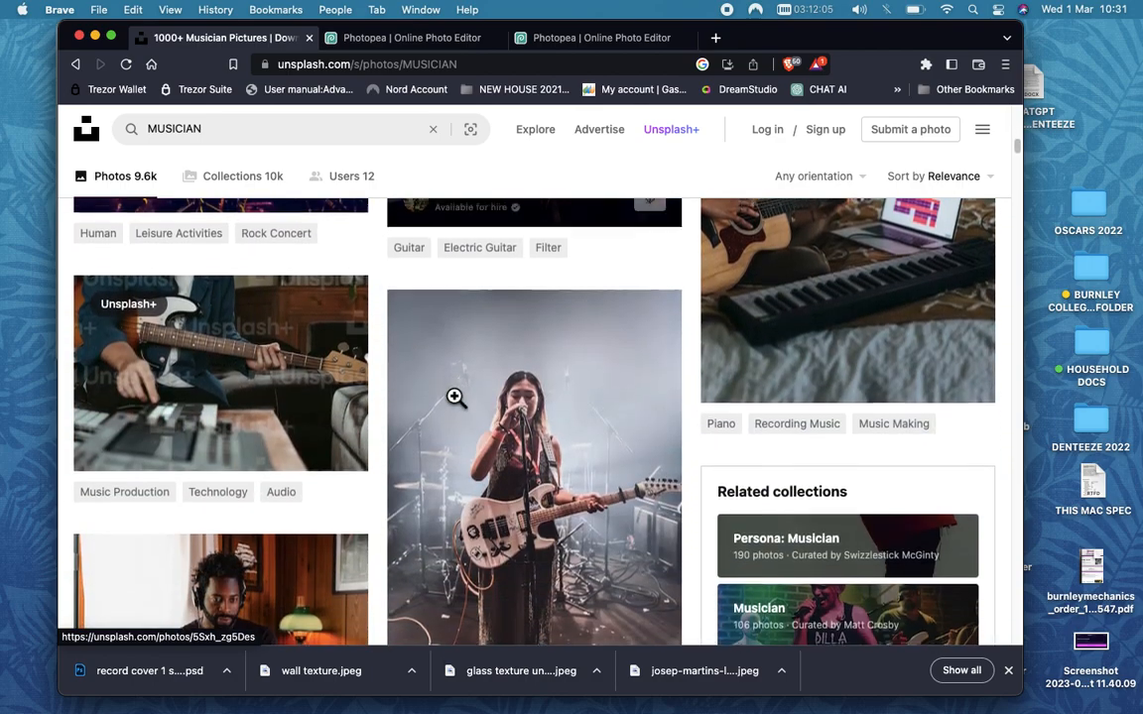
{"action": "scroll", "coordinate": [454, 396], "scroll_direction": "down", "scroll_amount": 7}
{"action": "scroll", "coordinate": [453, 396], "scroll_direction": "down", "scroll_amount": 7}
{"action": "scroll", "coordinate": [453, 396], "scroll_direction": "down", "scroll_amount": 6}
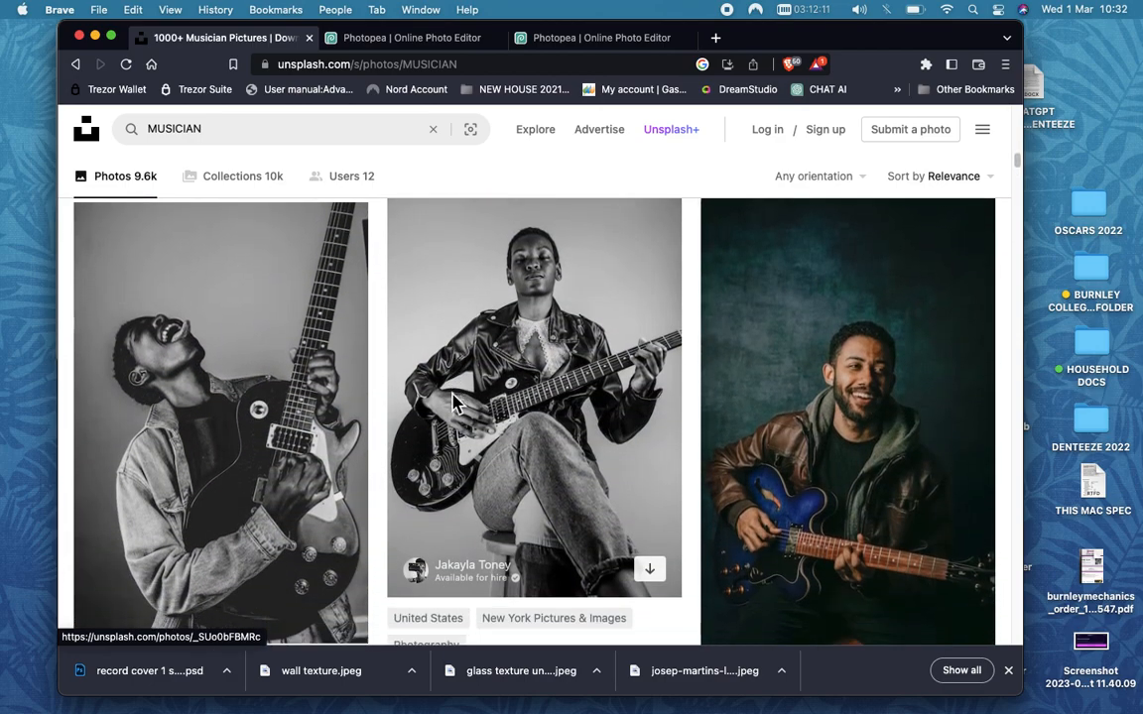
{"action": "scroll", "coordinate": [453, 401], "scroll_direction": "down", "scroll_amount": 1}
{"action": "scroll", "coordinate": [453, 402], "scroll_direction": "up", "scroll_amount": 1}
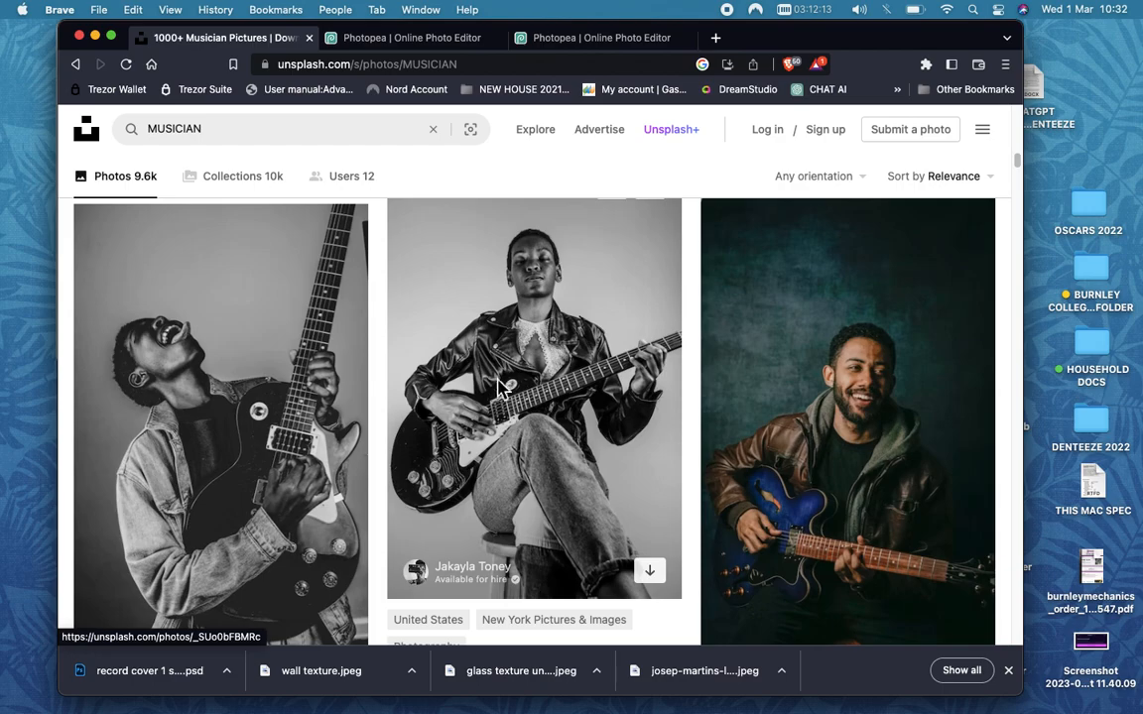
{"action": "left_click", "coordinate": [557, 377]}
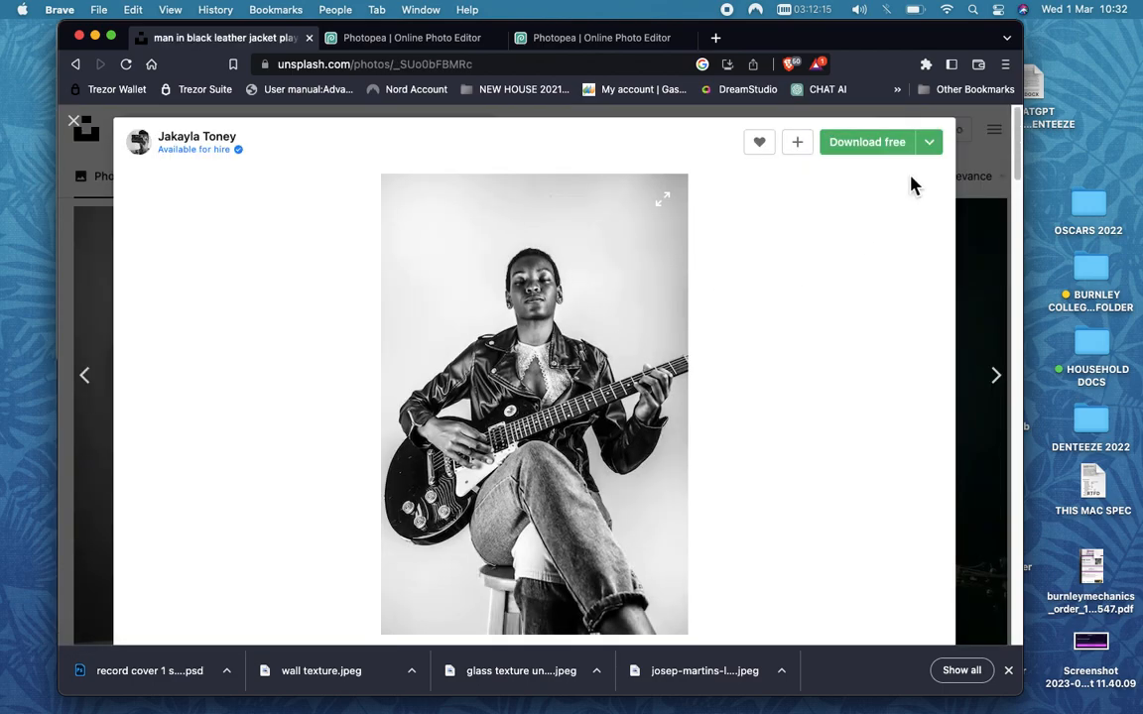
{"action": "left_click", "coordinate": [935, 151]}
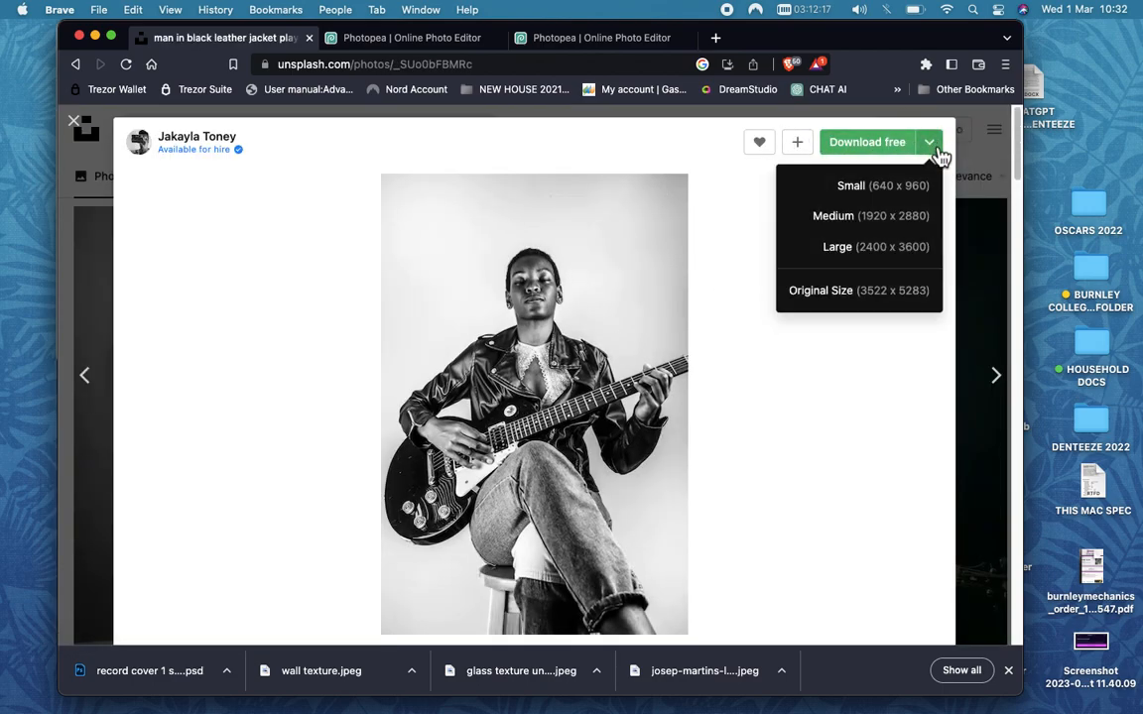
{"action": "left_click", "coordinate": [893, 218]}
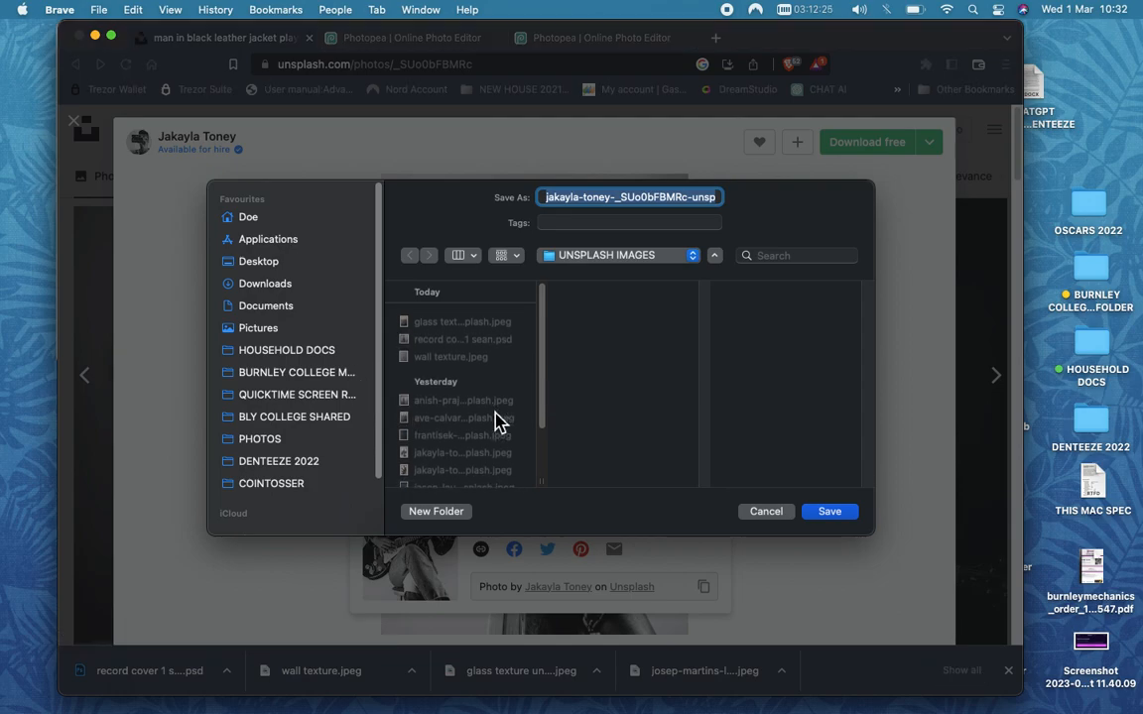
{"action": "left_click", "coordinate": [276, 264]}
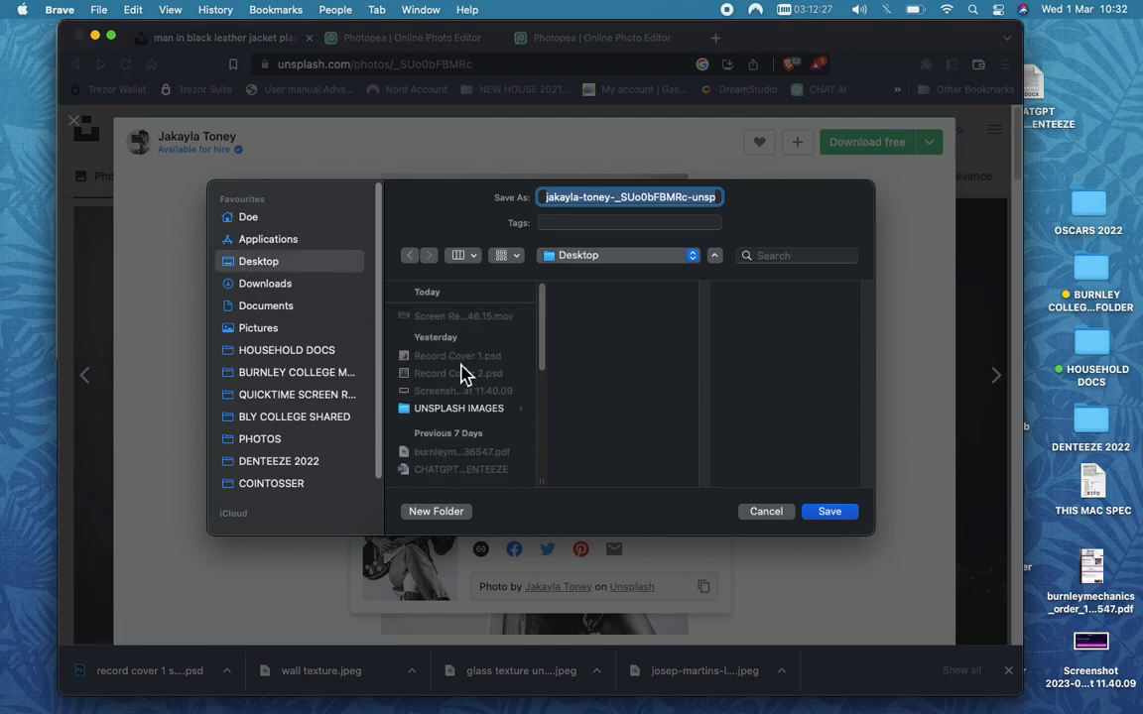
{"action": "scroll", "coordinate": [462, 375], "scroll_direction": "down", "scroll_amount": 3}
{"action": "scroll", "coordinate": [463, 375], "scroll_direction": "up", "scroll_amount": 3}
{"action": "scroll", "coordinate": [462, 375], "scroll_direction": "down", "scroll_amount": 1}
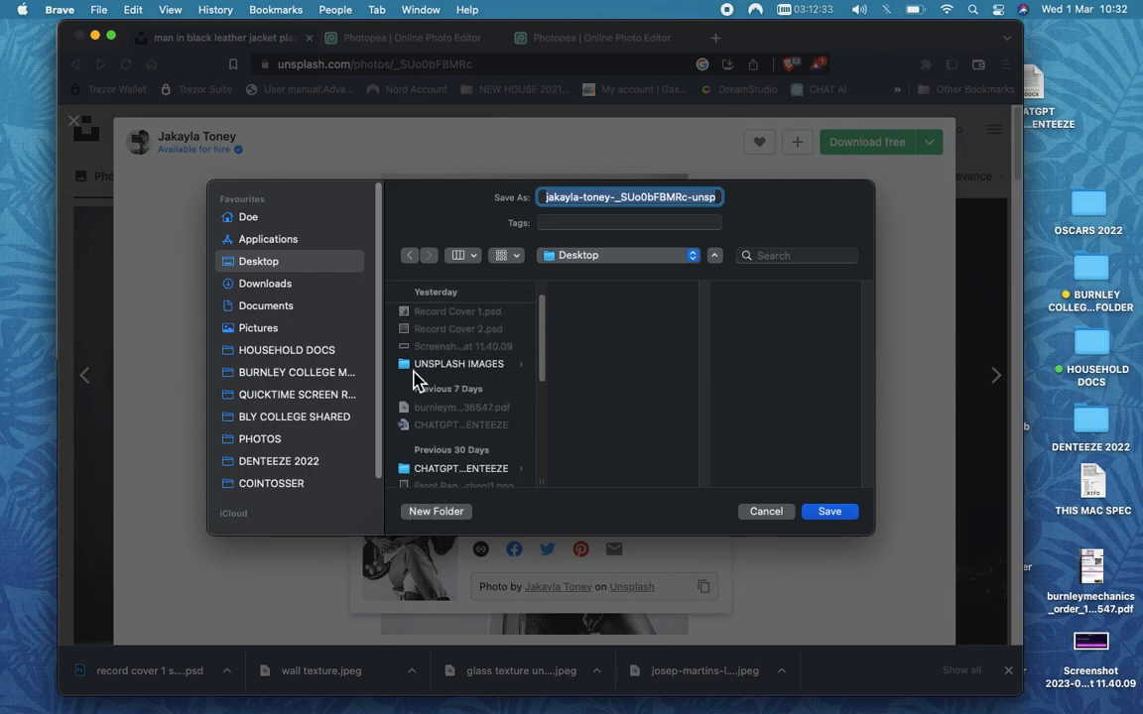
{"action": "left_click", "coordinate": [511, 369]}
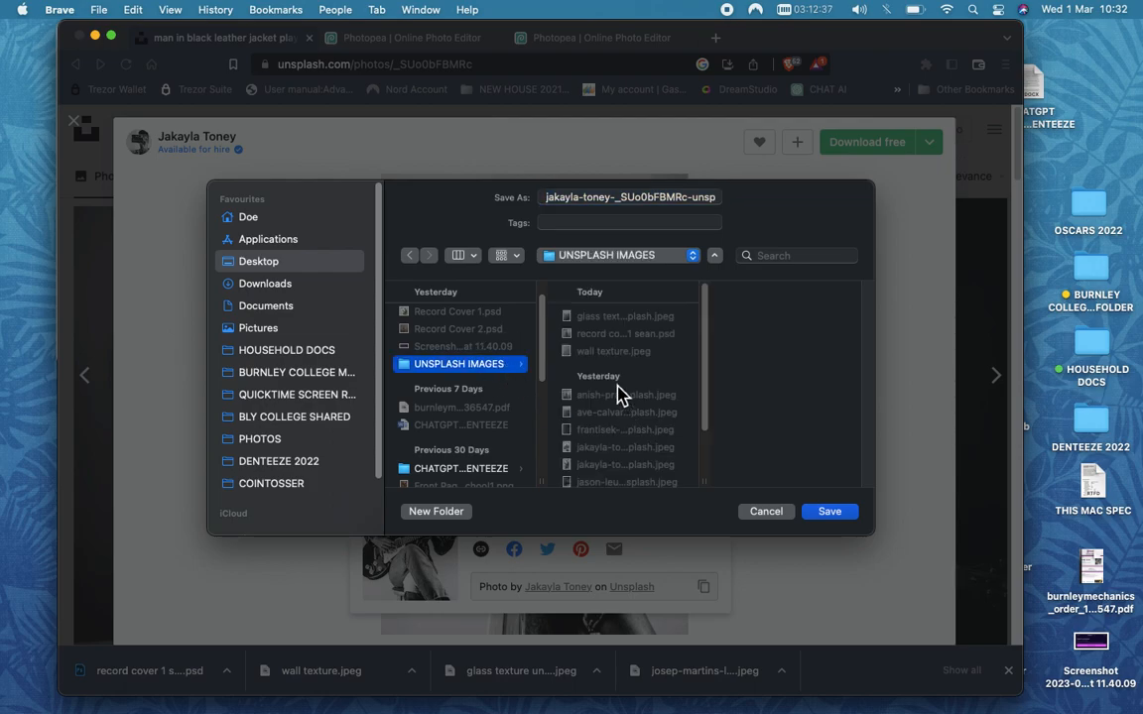
{"action": "scroll", "coordinate": [617, 393], "scroll_direction": "down", "scroll_amount": 3}
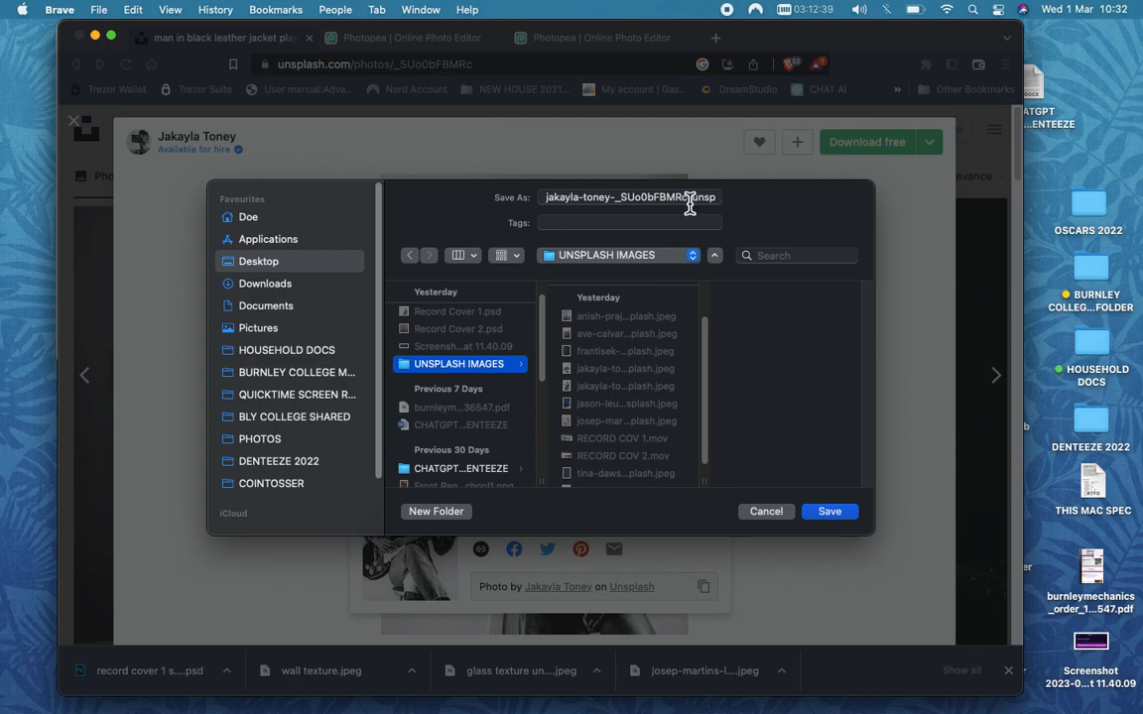
{"action": "left_click", "coordinate": [782, 512]}
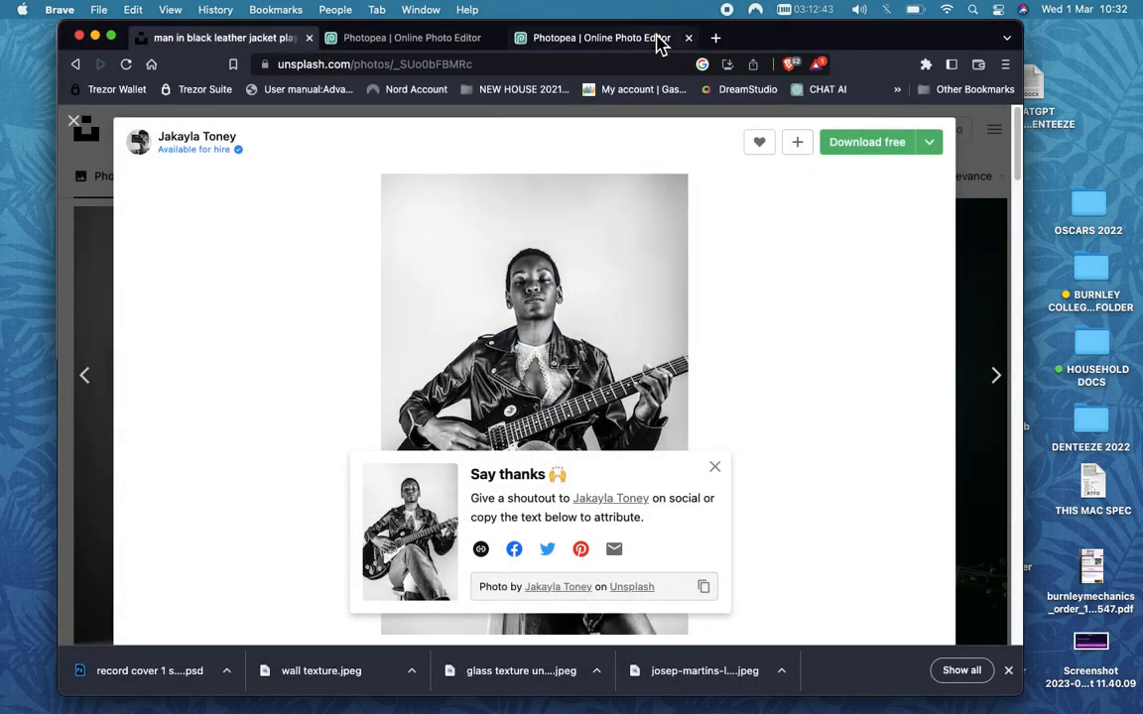
Return to the musician search results, dismiss the thank-you notice and browse the photos for other suitable musician images
{"action": "left_click", "coordinate": [85, 130]}
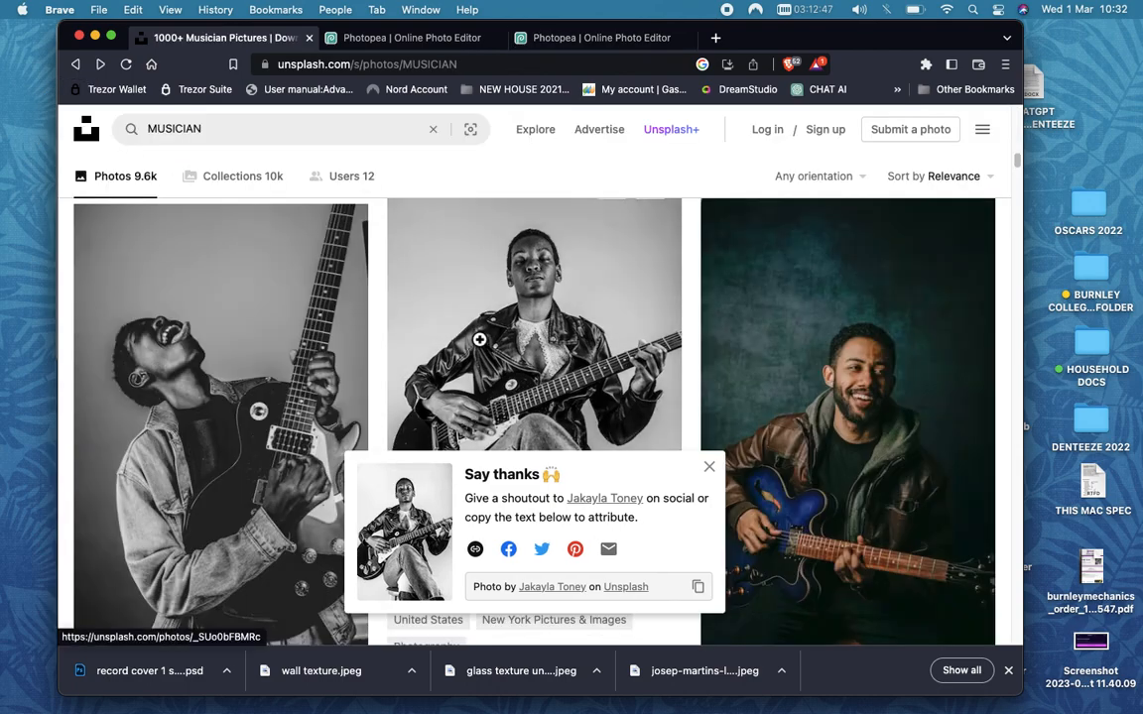
{"action": "scroll", "coordinate": [678, 481], "scroll_direction": "down", "scroll_amount": 5}
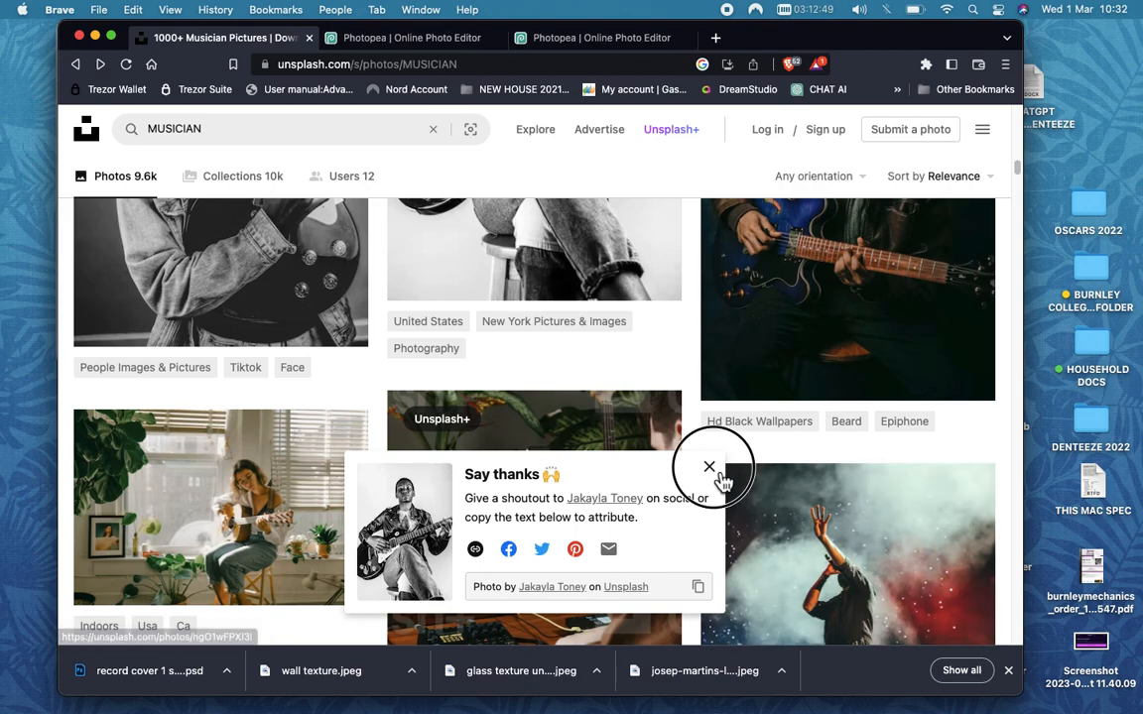
{"action": "left_click", "coordinate": [717, 473]}
{"action": "scroll", "coordinate": [717, 471], "scroll_direction": "down", "scroll_amount": 10}
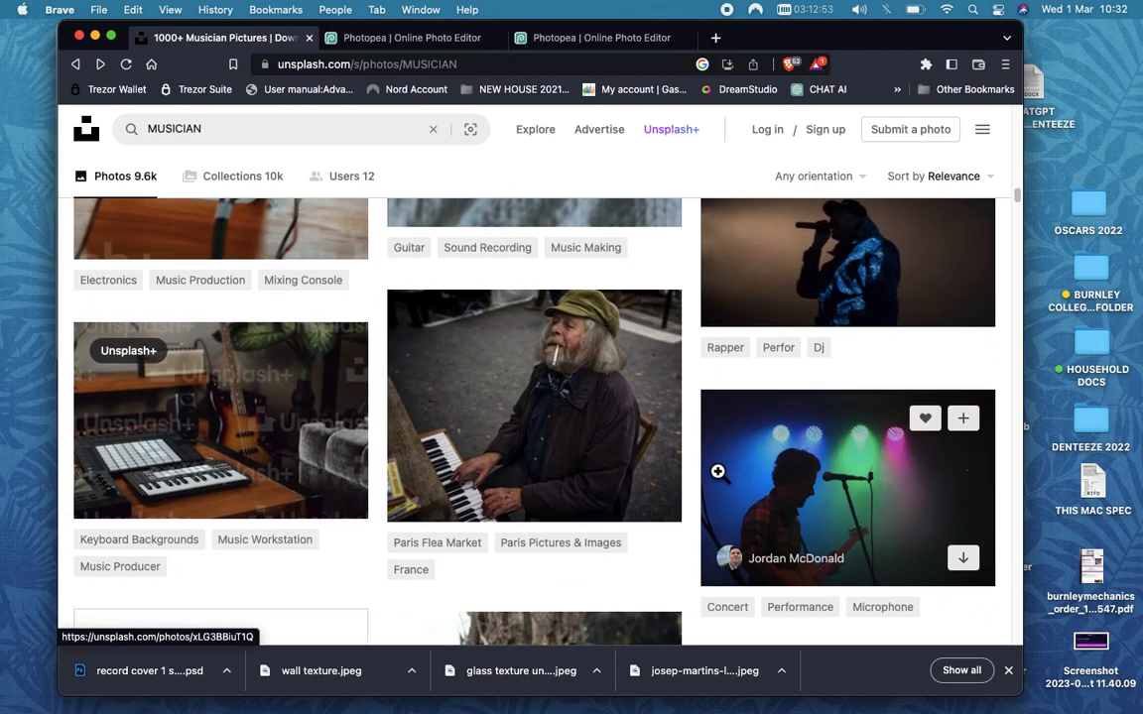
{"action": "scroll", "coordinate": [717, 471], "scroll_direction": "down", "scroll_amount": 8}
{"action": "scroll", "coordinate": [720, 478], "scroll_direction": "down", "scroll_amount": 8}
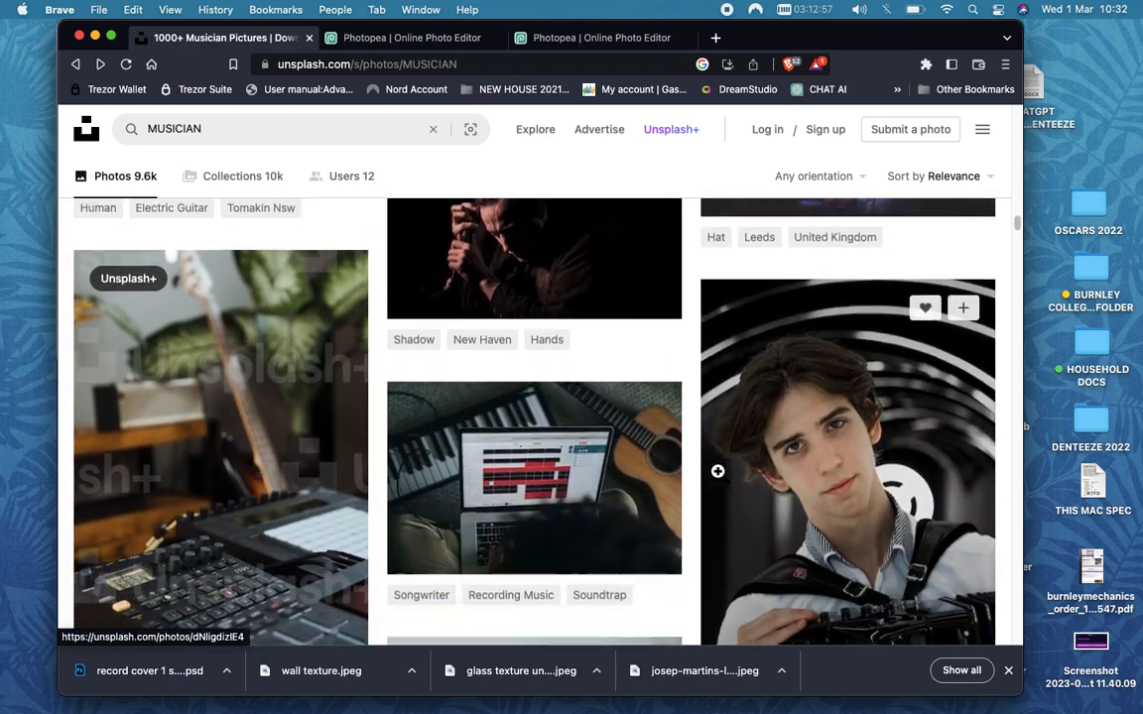
{"action": "scroll", "coordinate": [717, 471], "scroll_direction": "down", "scroll_amount": 10}
{"action": "scroll", "coordinate": [717, 471], "scroll_direction": "down", "scroll_amount": 10}
{"action": "scroll", "coordinate": [717, 471], "scroll_direction": "down", "scroll_amount": 10}
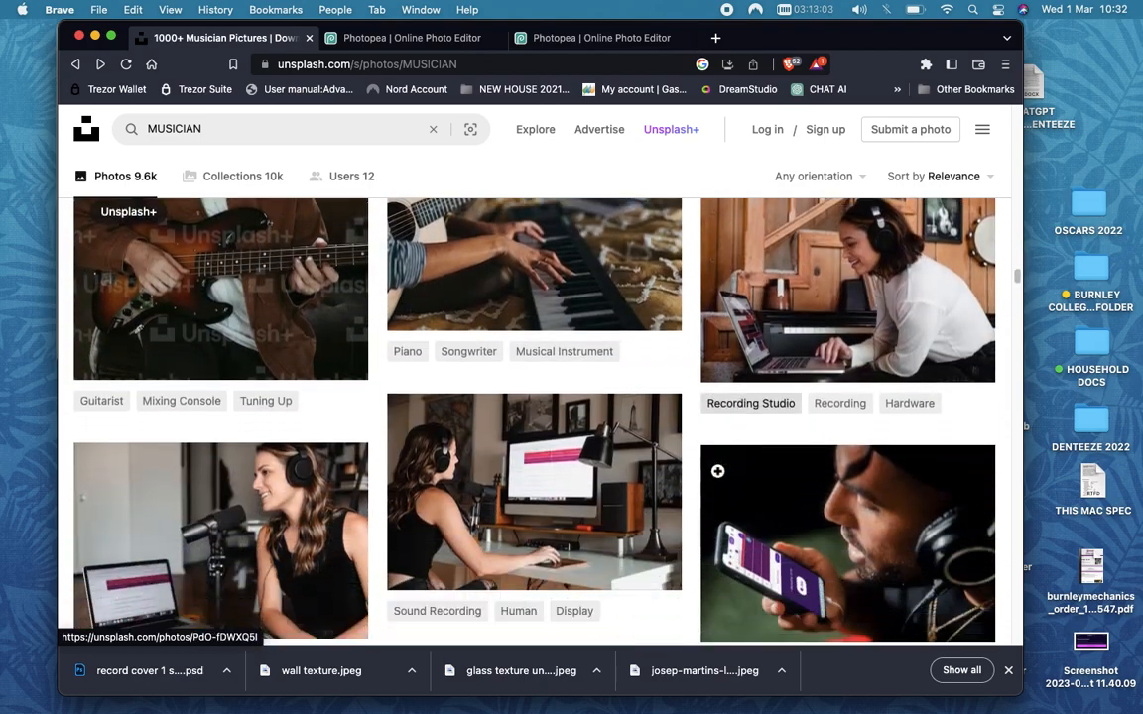
{"action": "scroll", "coordinate": [717, 471], "scroll_direction": "down", "scroll_amount": 10}
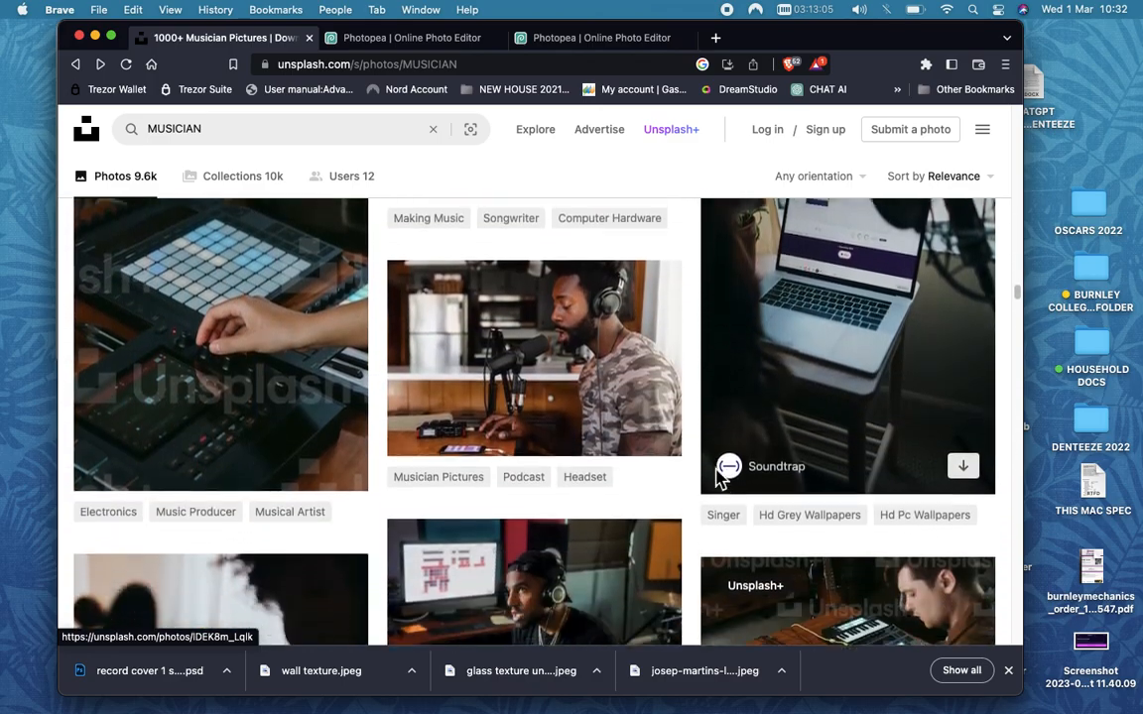
{"action": "scroll", "coordinate": [721, 476], "scroll_direction": "down", "scroll_amount": 10}
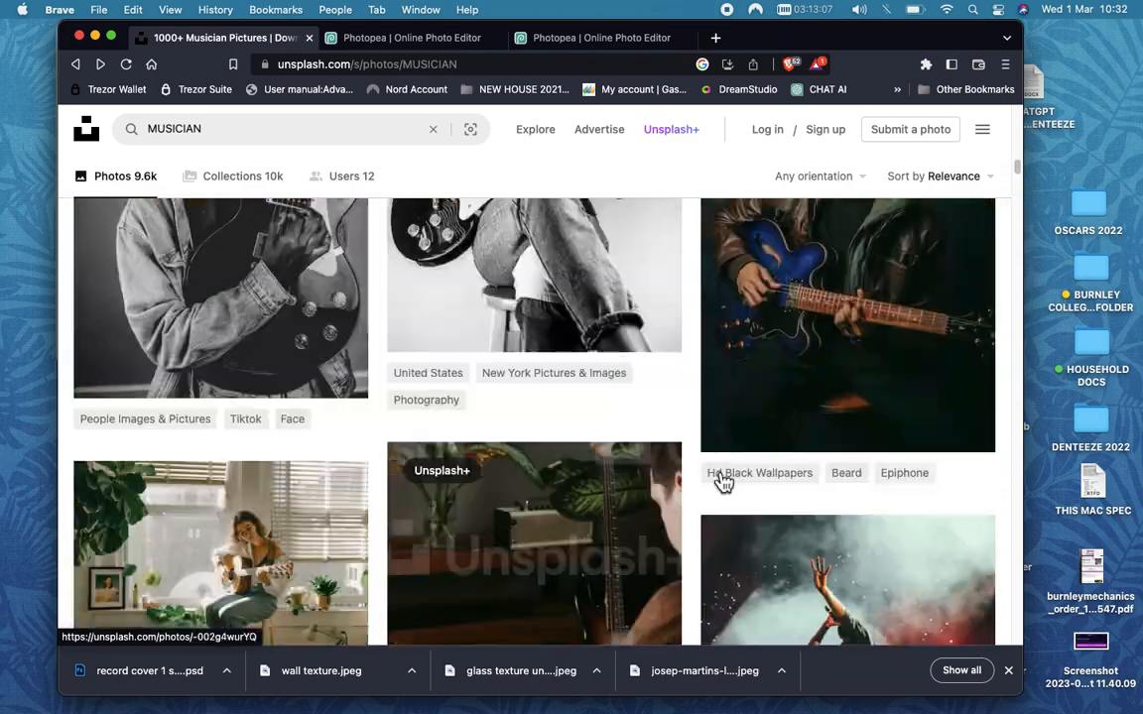
{"action": "scroll", "coordinate": [722, 481], "scroll_direction": "up", "scroll_amount": 20}
{"action": "scroll", "coordinate": [720, 476], "scroll_direction": "down", "scroll_amount": 5}
{"action": "scroll", "coordinate": [719, 476], "scroll_direction": "down", "scroll_amount": 10}
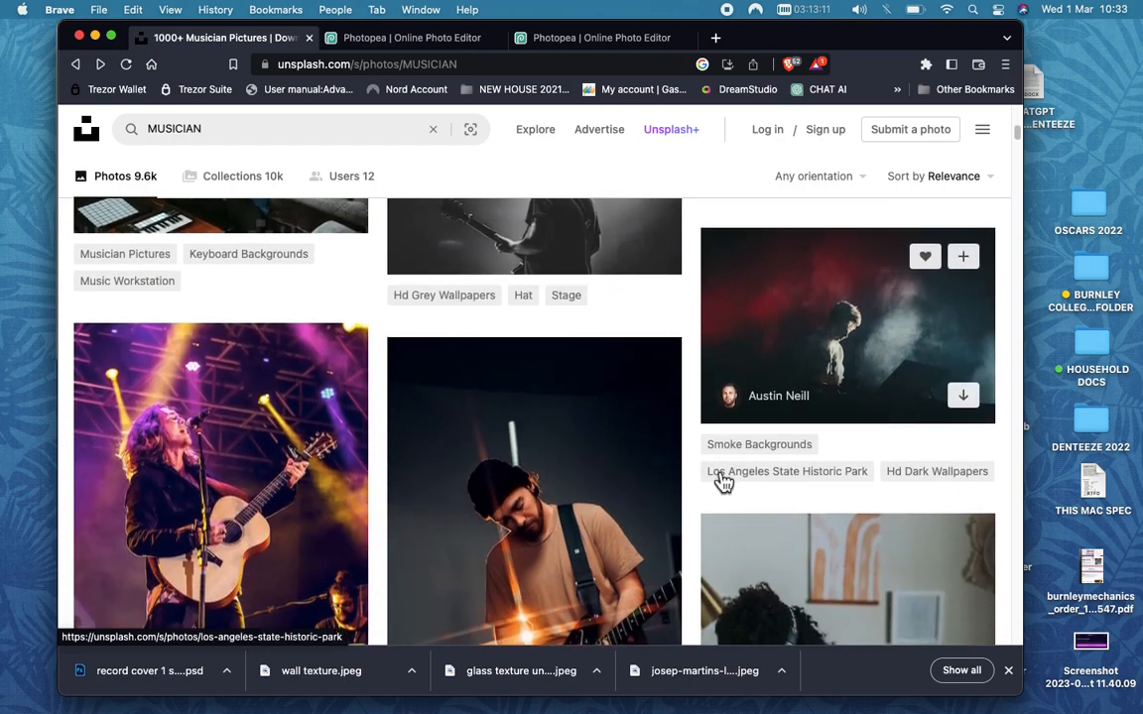
{"action": "scroll", "coordinate": [719, 478], "scroll_direction": "down", "scroll_amount": 3}
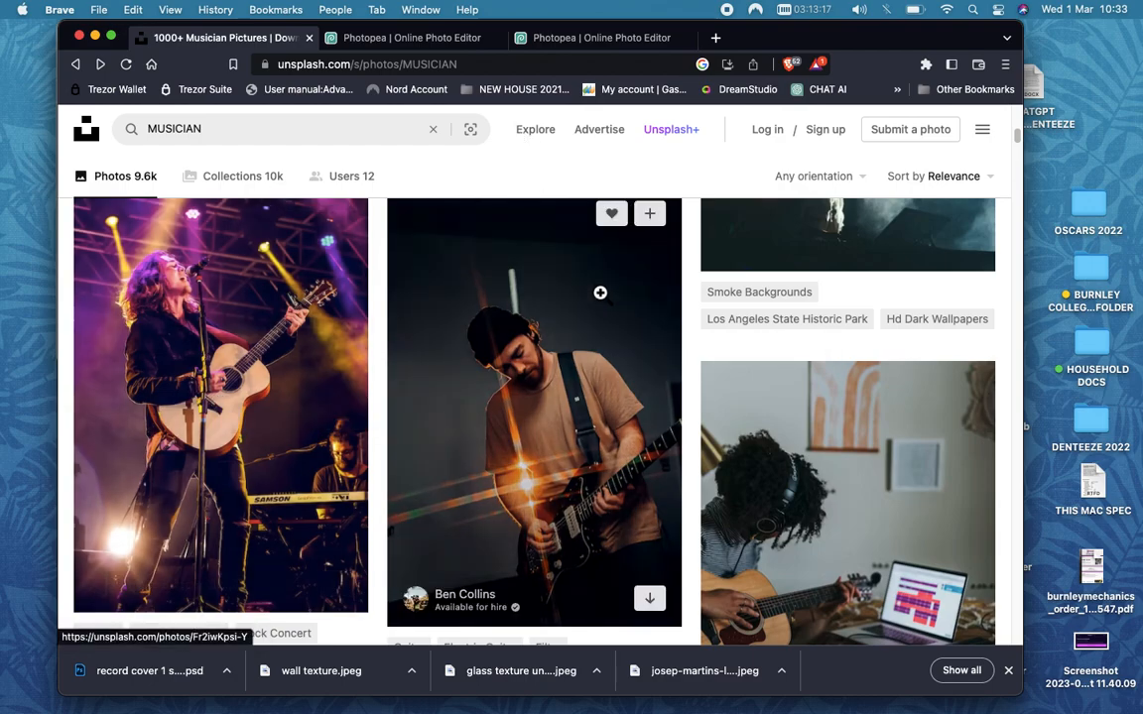
{"action": "scroll", "coordinate": [600, 293], "scroll_direction": "up", "scroll_amount": 10}
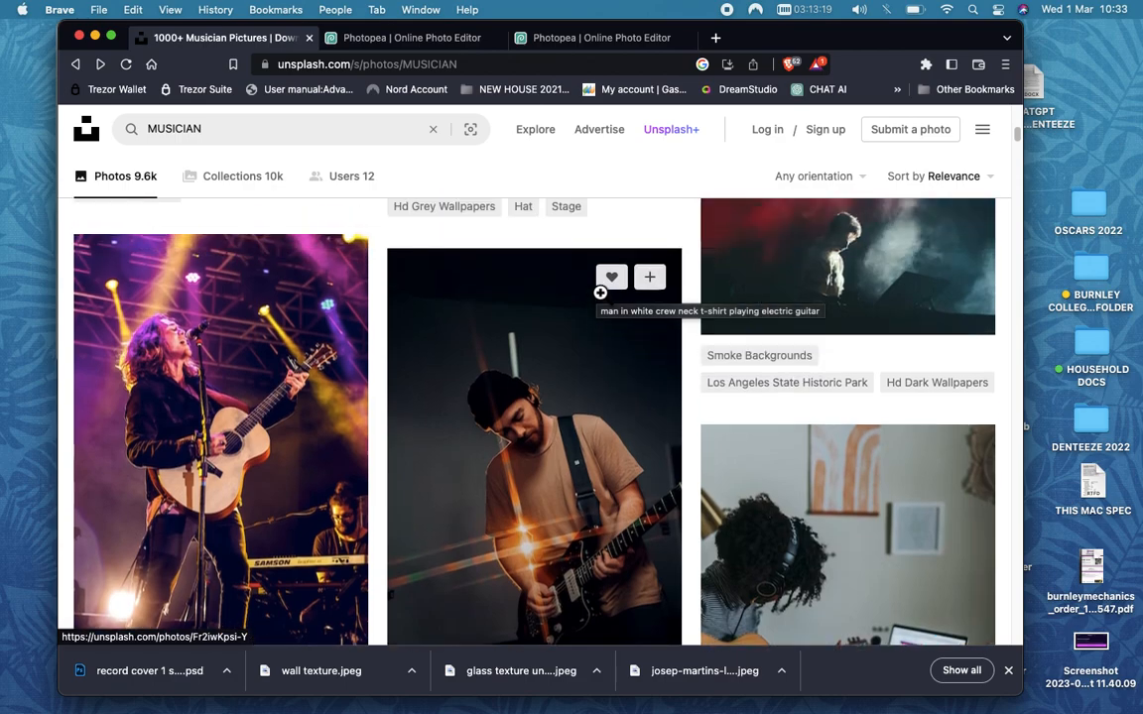
{"action": "scroll", "coordinate": [600, 293], "scroll_direction": "up", "scroll_amount": 5}
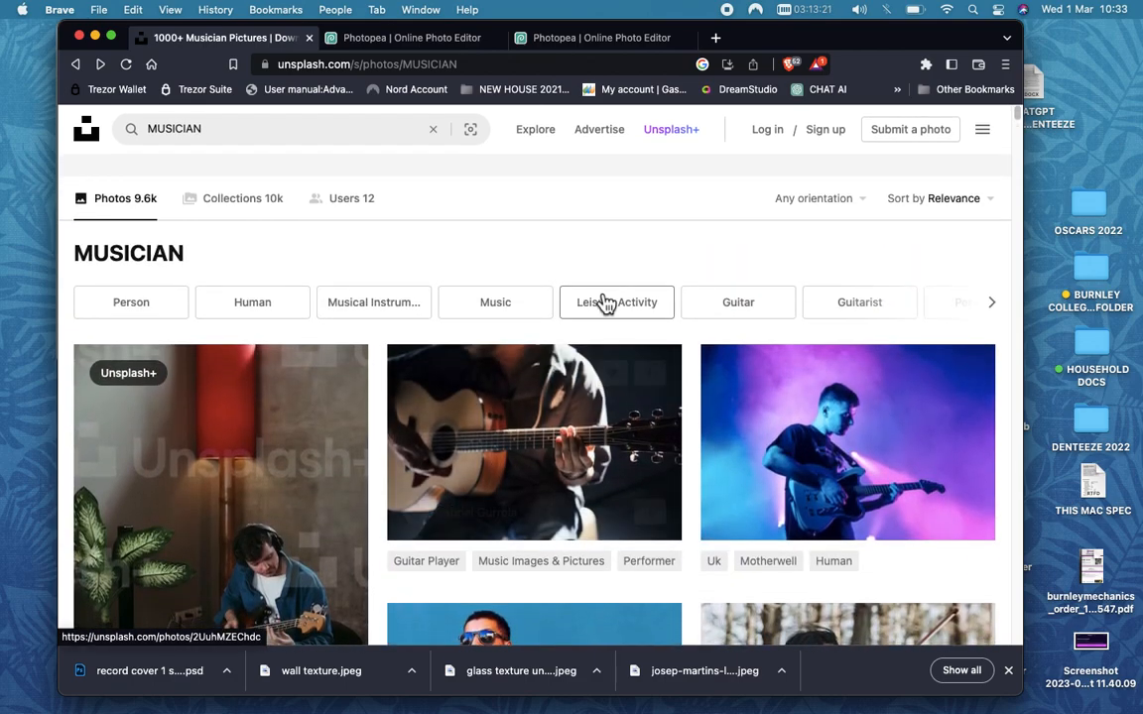
{"action": "scroll", "coordinate": [602, 296], "scroll_direction": "down", "scroll_amount": 10}
{"action": "scroll", "coordinate": [600, 296], "scroll_direction": "down", "scroll_amount": 10}
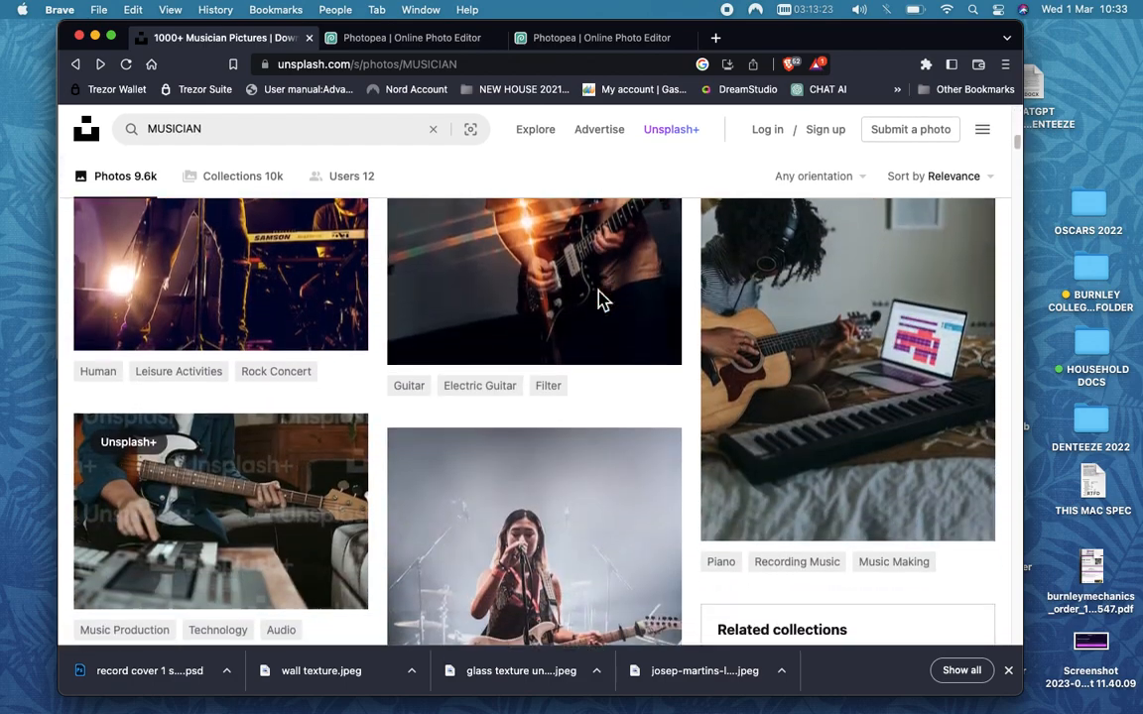
{"action": "scroll", "coordinate": [600, 293], "scroll_direction": "up", "scroll_amount": 1}
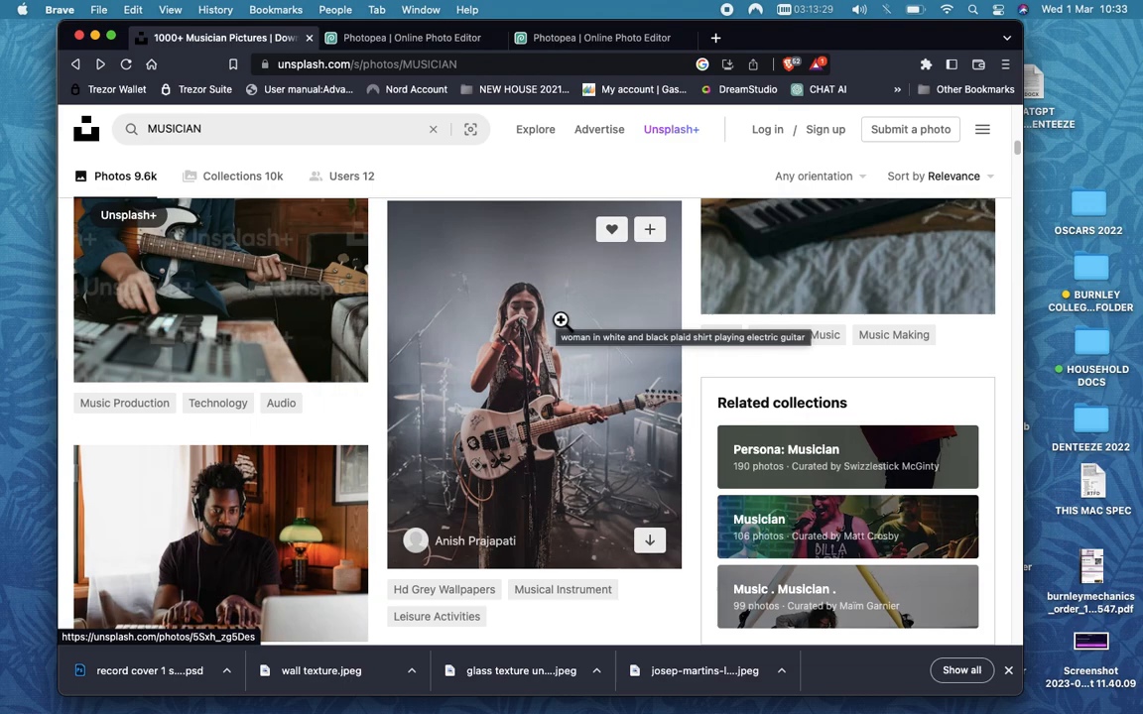
{"action": "scroll", "coordinate": [560, 320], "scroll_direction": "up", "scroll_amount": 10}
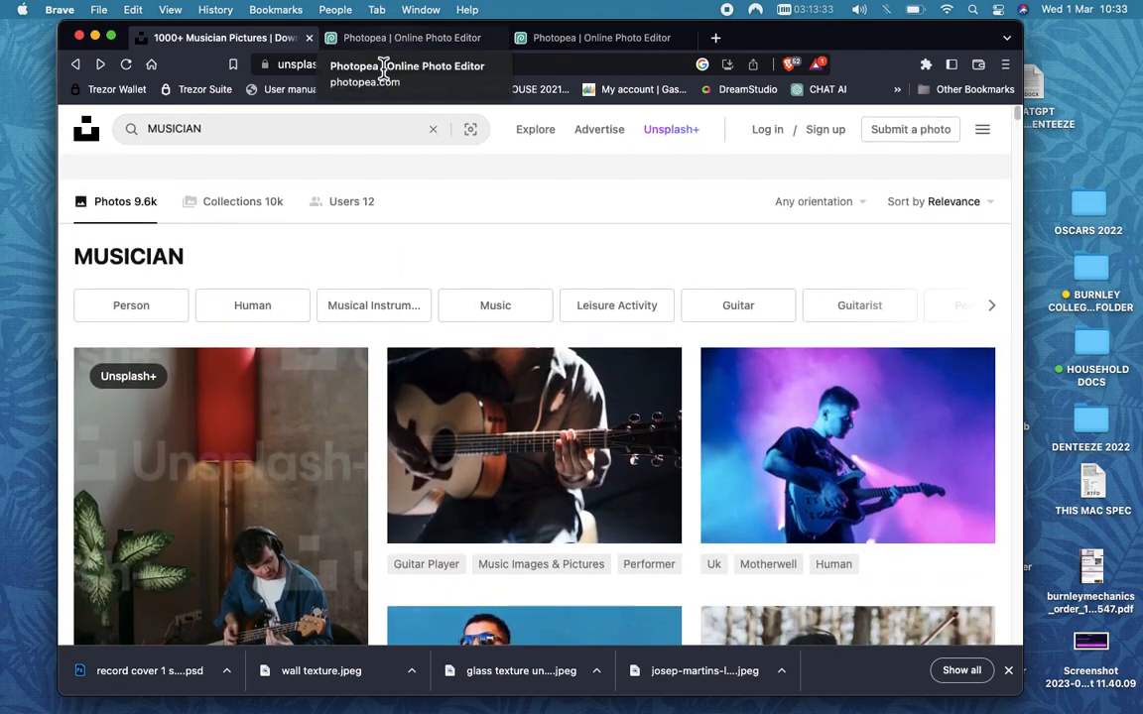
Replace the Unsplash search term with "TEXTURE" and run the search
{"action": "left_click", "coordinate": [210, 133]}
{"action": "left_click_drag", "start_coordinate": [210, 133], "coordinate": [137, 133]}
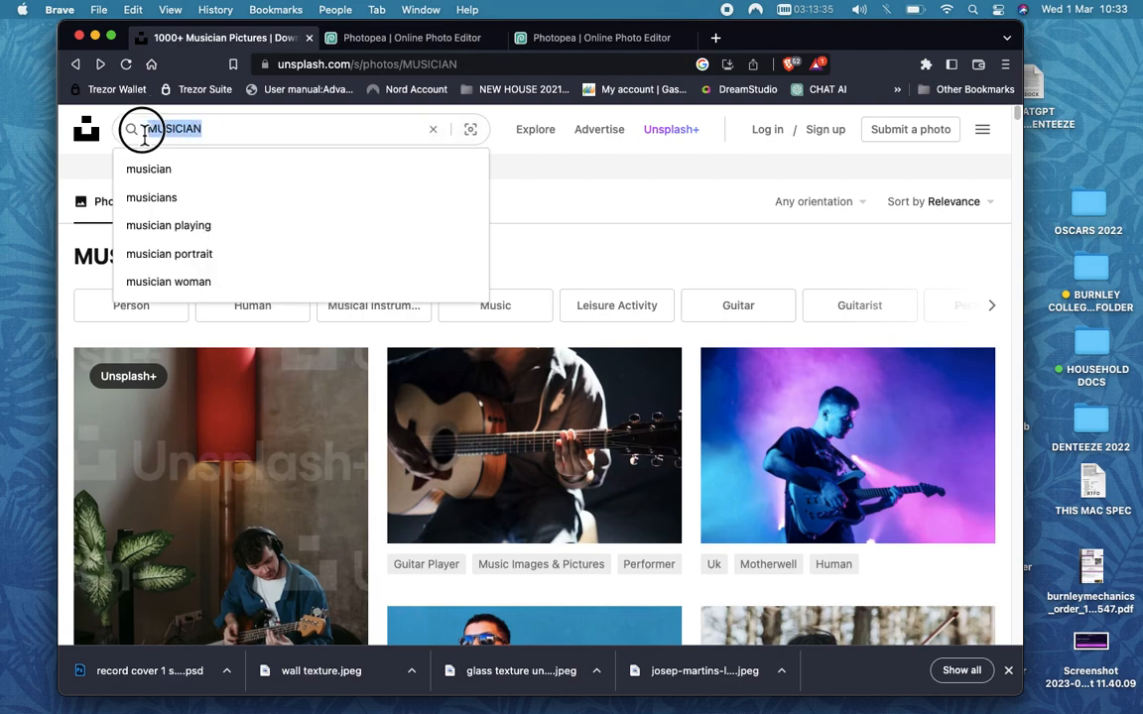
{"action": "type", "text": "TEXTURE"}
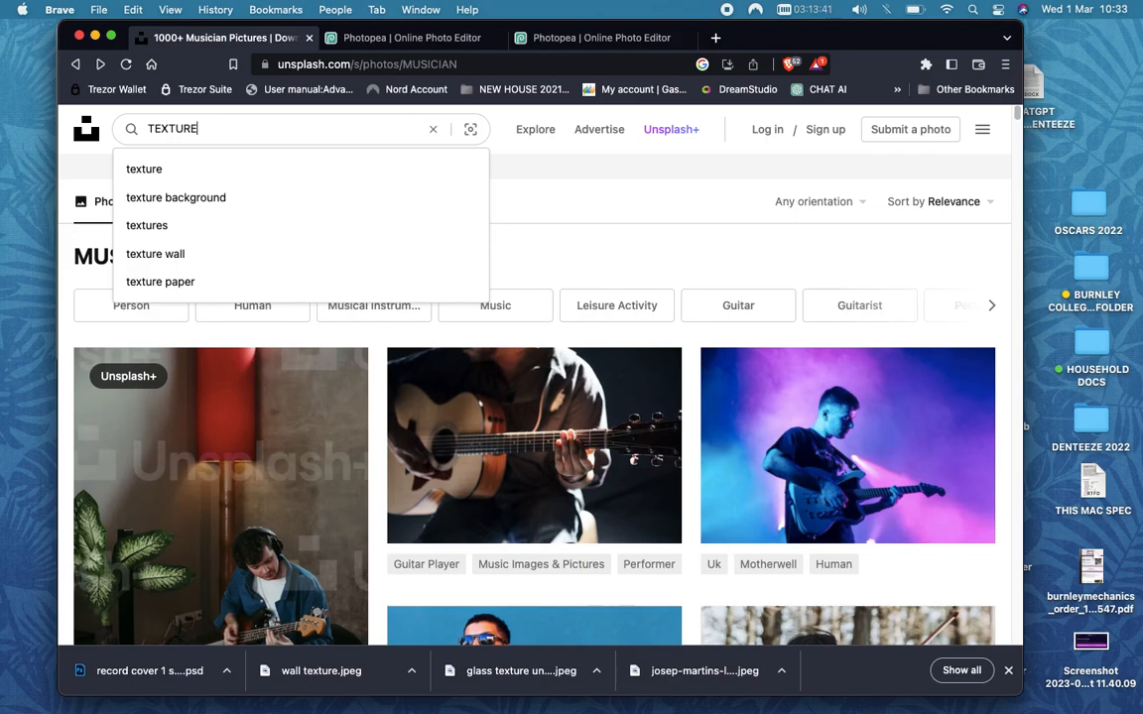
{"action": "key", "text": "Return"}
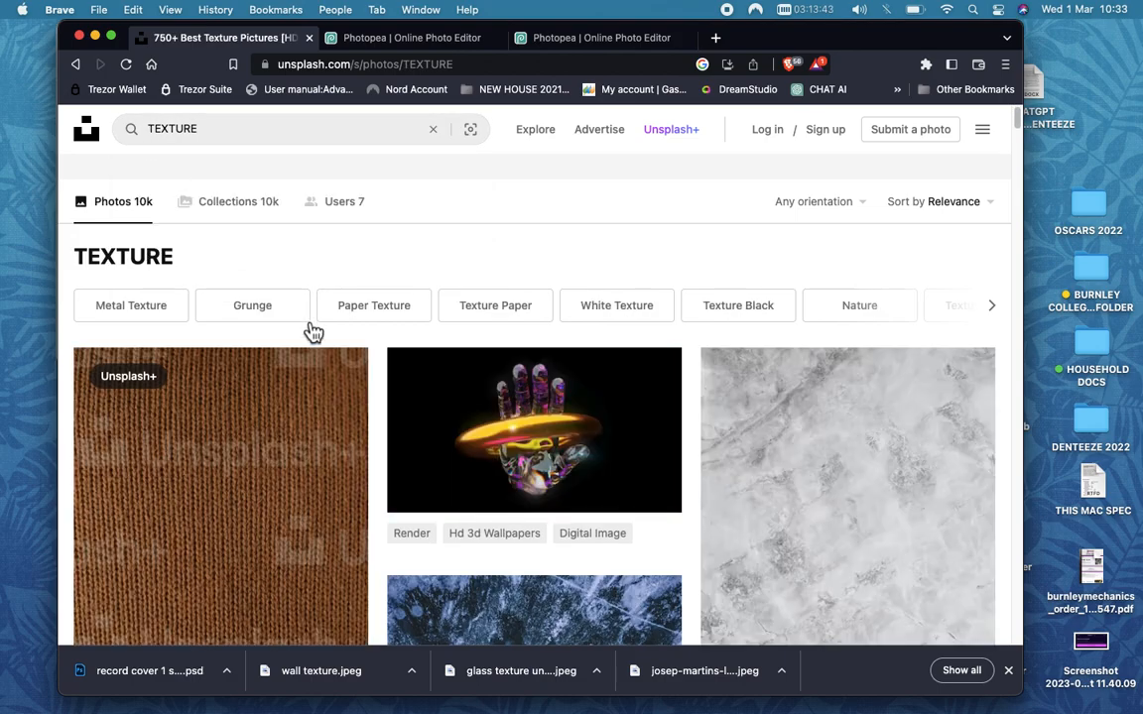
Open the dark blue scratched texture photo, view its download size options and return to the texture results
{"action": "scroll", "coordinate": [312, 357], "scroll_direction": "down", "scroll_amount": 5}
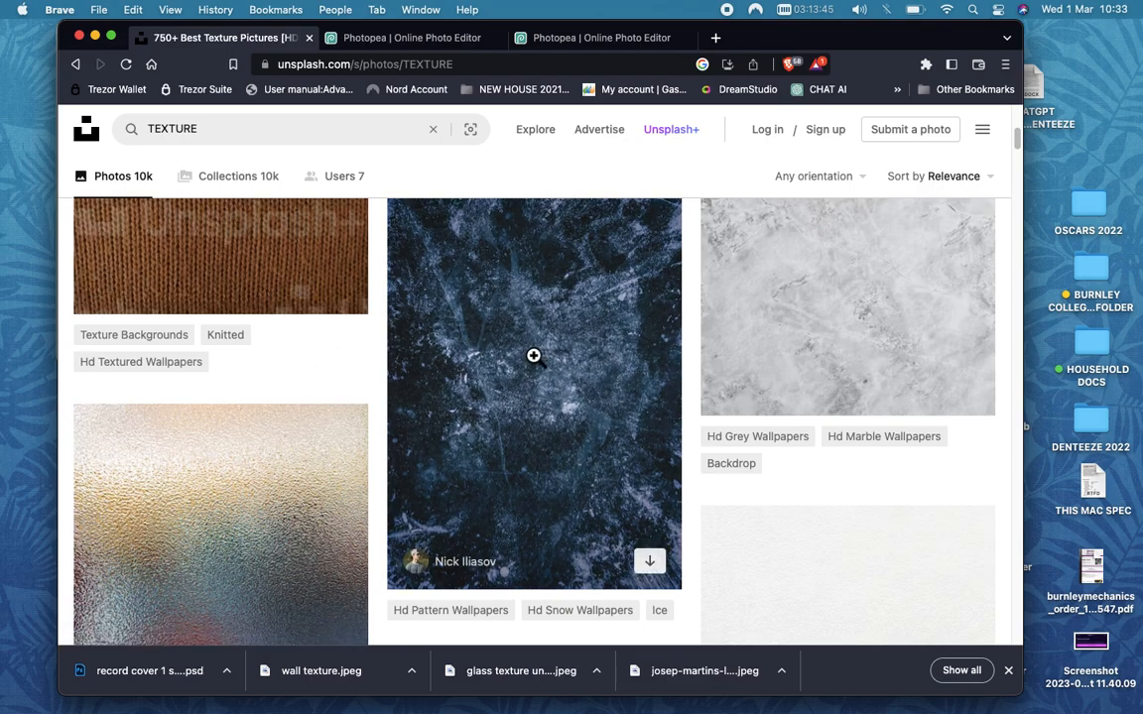
{"action": "left_click", "coordinate": [533, 355]}
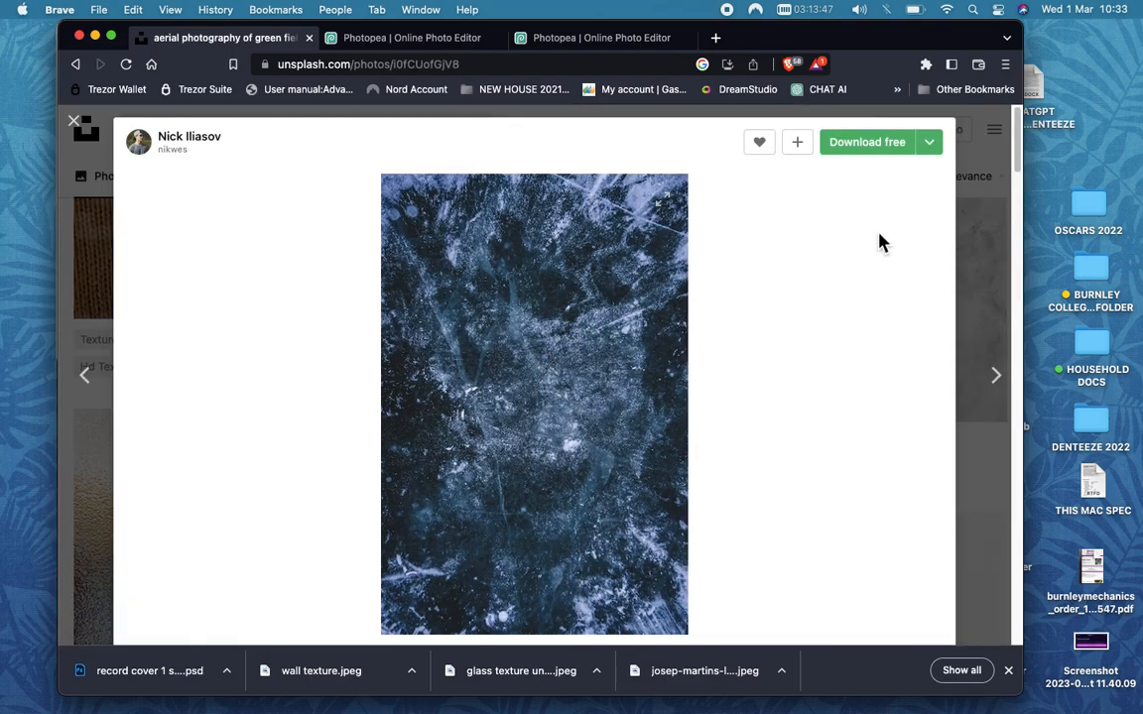
{"action": "left_click", "coordinate": [929, 144]}
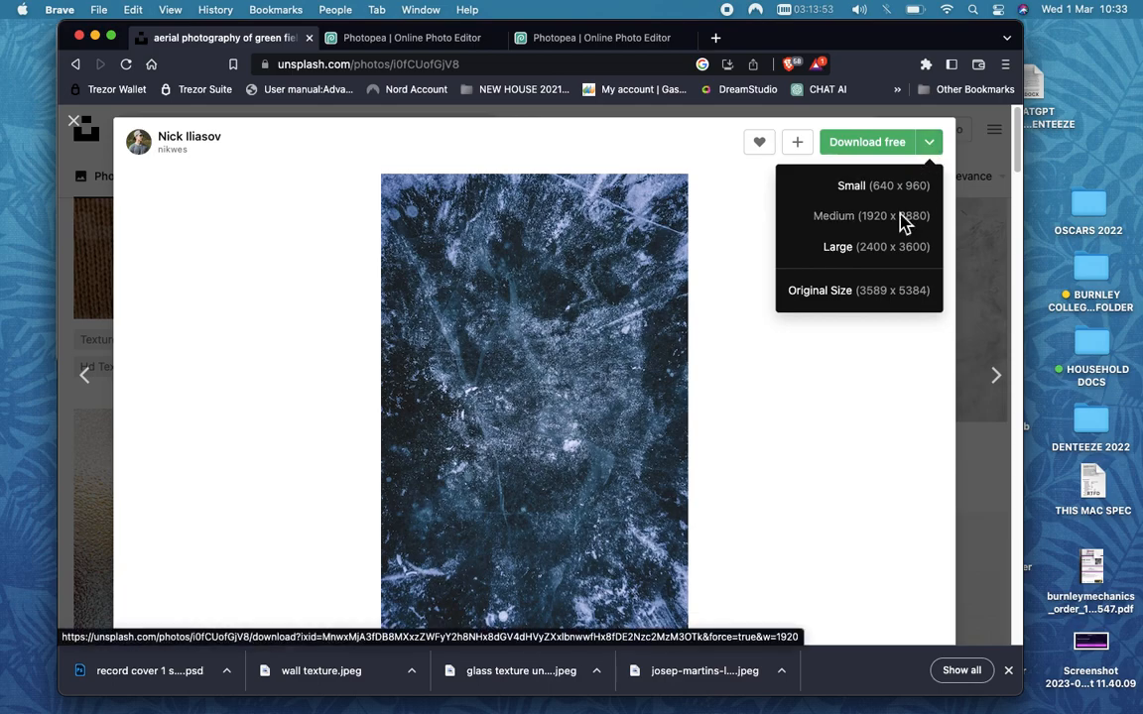
{"action": "left_click", "coordinate": [86, 131]}
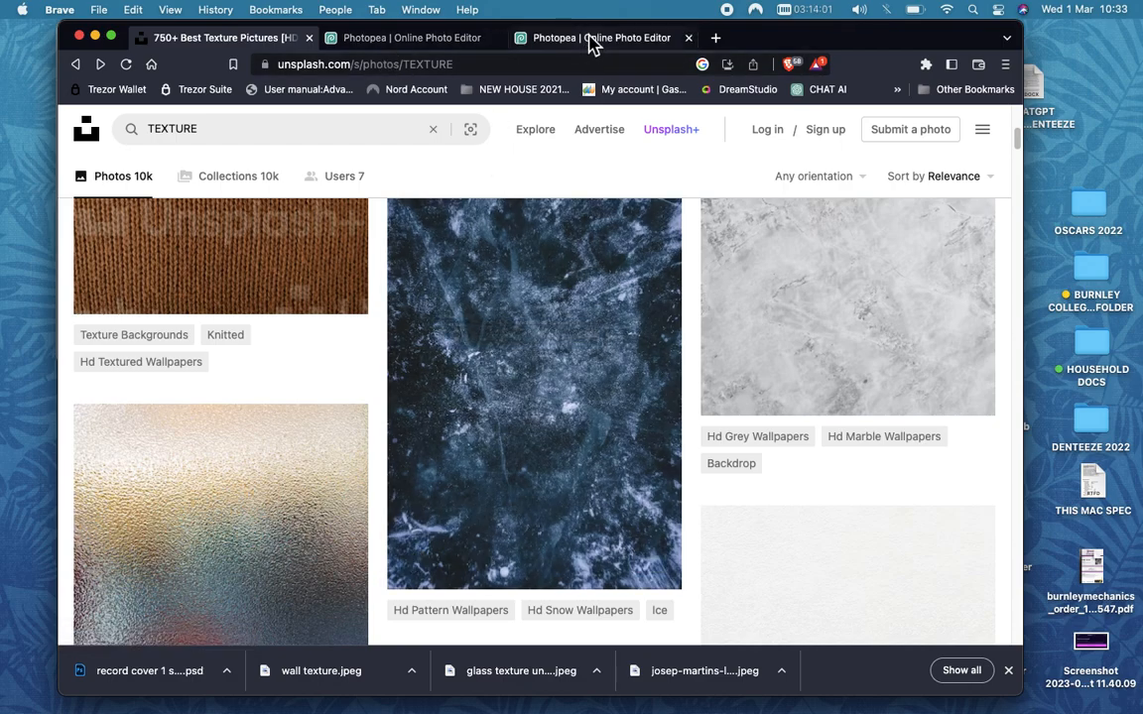
Switch to Photopea and place the seated guitarist photo from the UNSPLASH IMAGES folder into the blank record cover document
{"action": "left_click", "coordinate": [593, 39]}
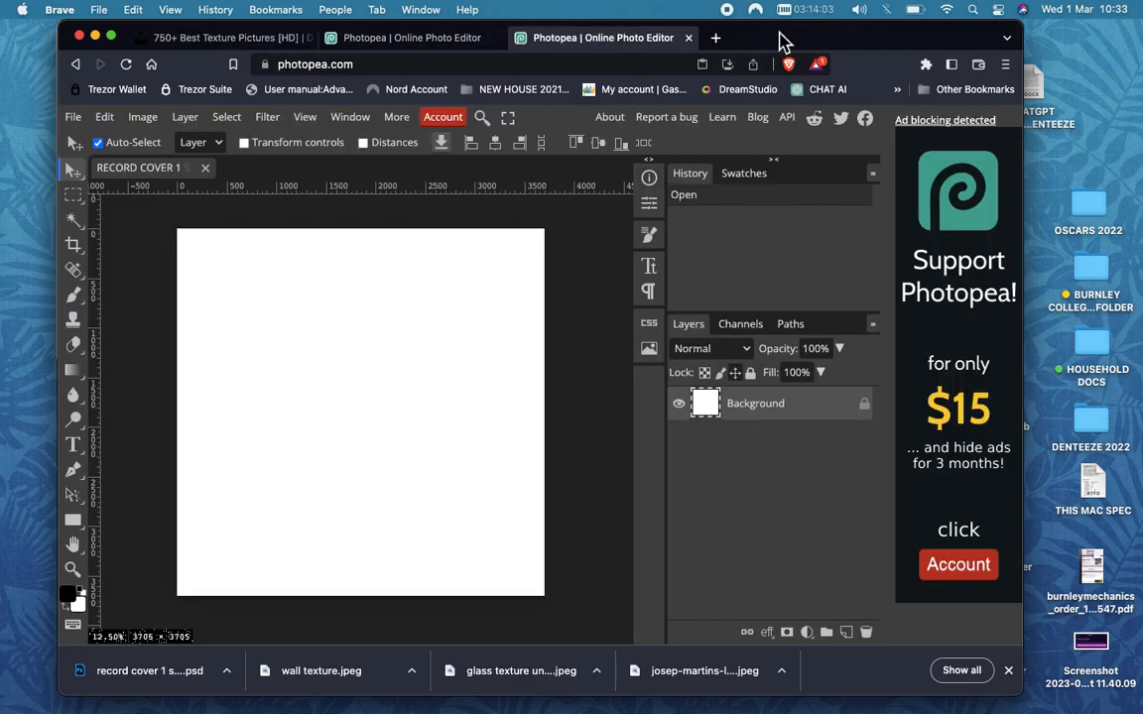
{"action": "left_click_drag", "start_coordinate": [793, 40], "coordinate": [775, 226]}
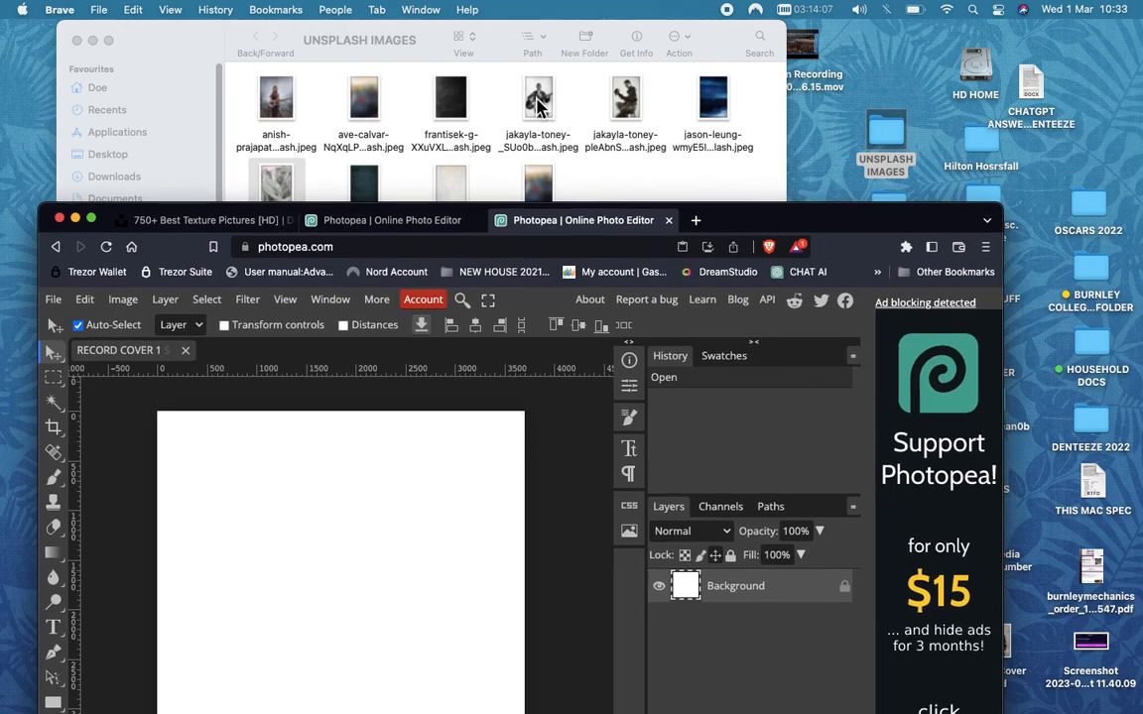
{"action": "left_click_drag", "start_coordinate": [538, 109], "coordinate": [354, 443]}
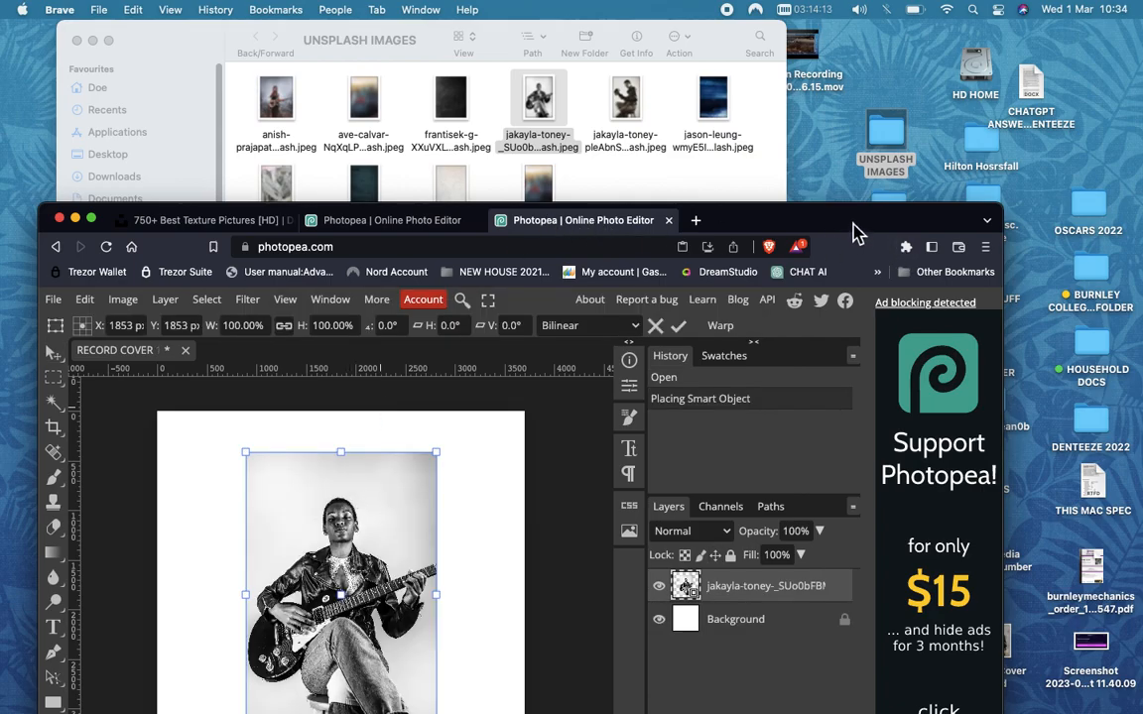
{"action": "left_click_drag", "start_coordinate": [855, 230], "coordinate": [880, 45]}
Scale the placed guitarist photo to about 199% to fill the canvas, position it at about X 1852, Y 2672 px, and apply the transform
{"action": "left_click_drag", "start_coordinate": [341, 316], "coordinate": [259, 270]}
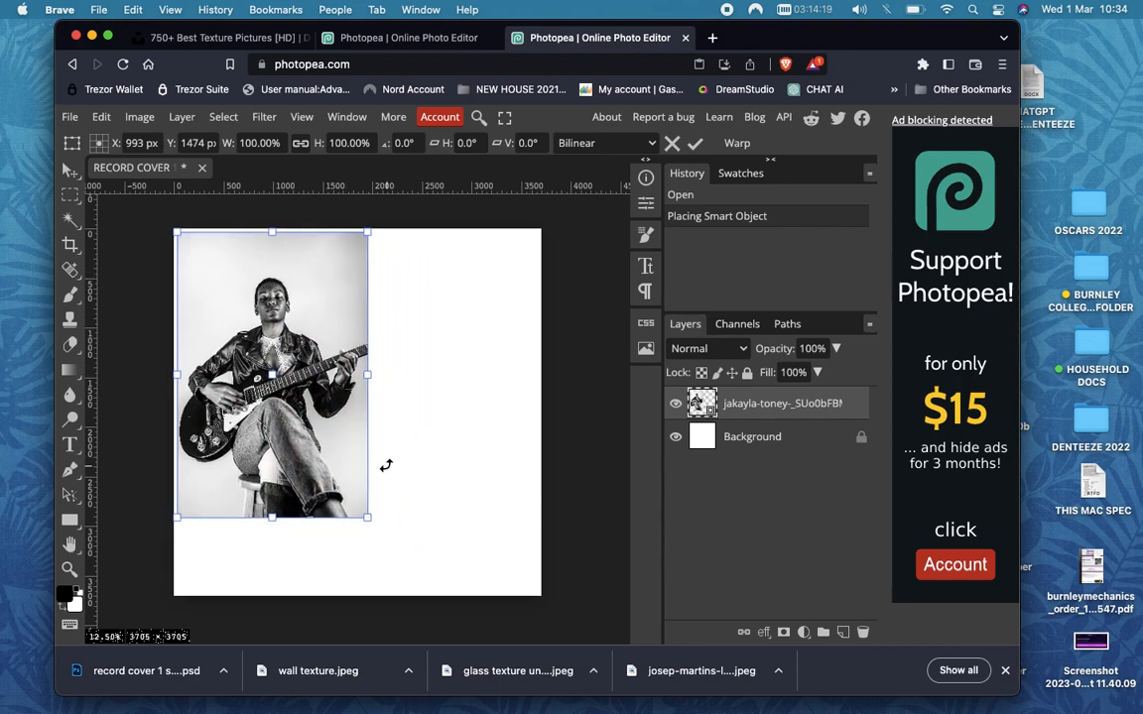
{"action": "left_click_drag", "start_coordinate": [373, 524], "coordinate": [562, 603]}
{"action": "mouse_move", "coordinate": [458, 521]}
{"action": "left_mouse_down"}
{"action": "mouse_move", "coordinate": [483, 508]}
{"action": "mouse_move", "coordinate": [451, 522]}
{"action": "left_mouse_up"}
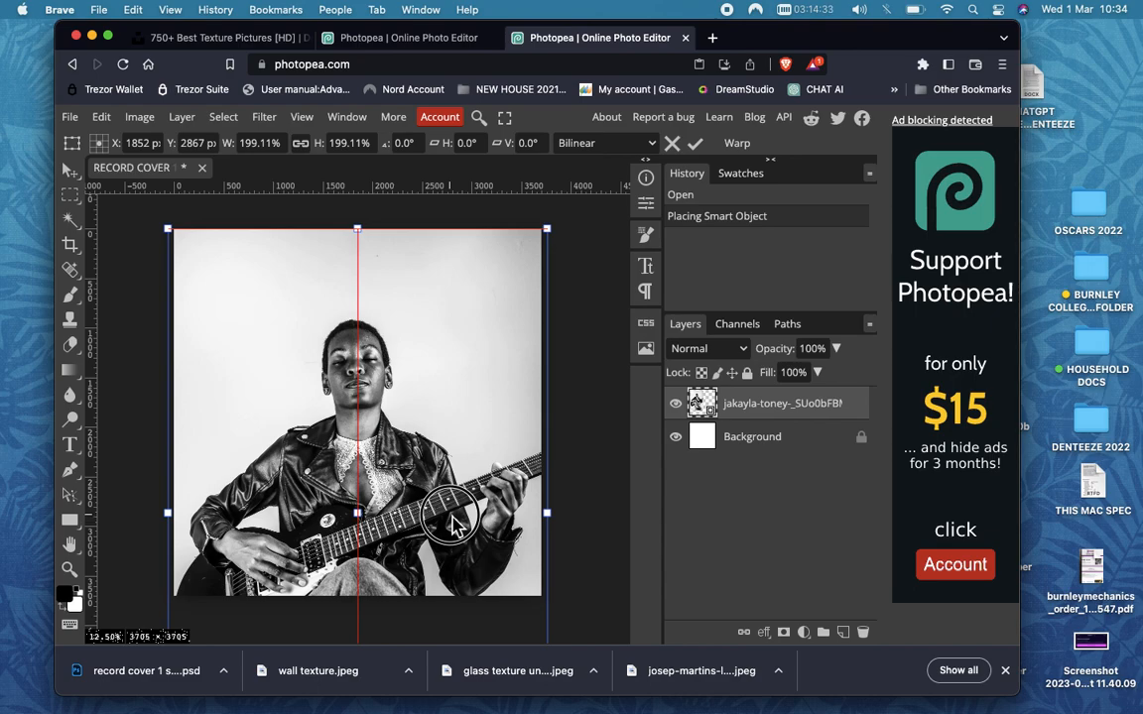
{"action": "left_click_drag", "start_coordinate": [451, 523], "coordinate": [452, 516]}
{"action": "mouse_move", "coordinate": [384, 403]}
{"action": "left_mouse_down"}
{"action": "mouse_move", "coordinate": [381, 385]}
{"action": "mouse_move", "coordinate": [384, 393]}
{"action": "left_mouse_up"}
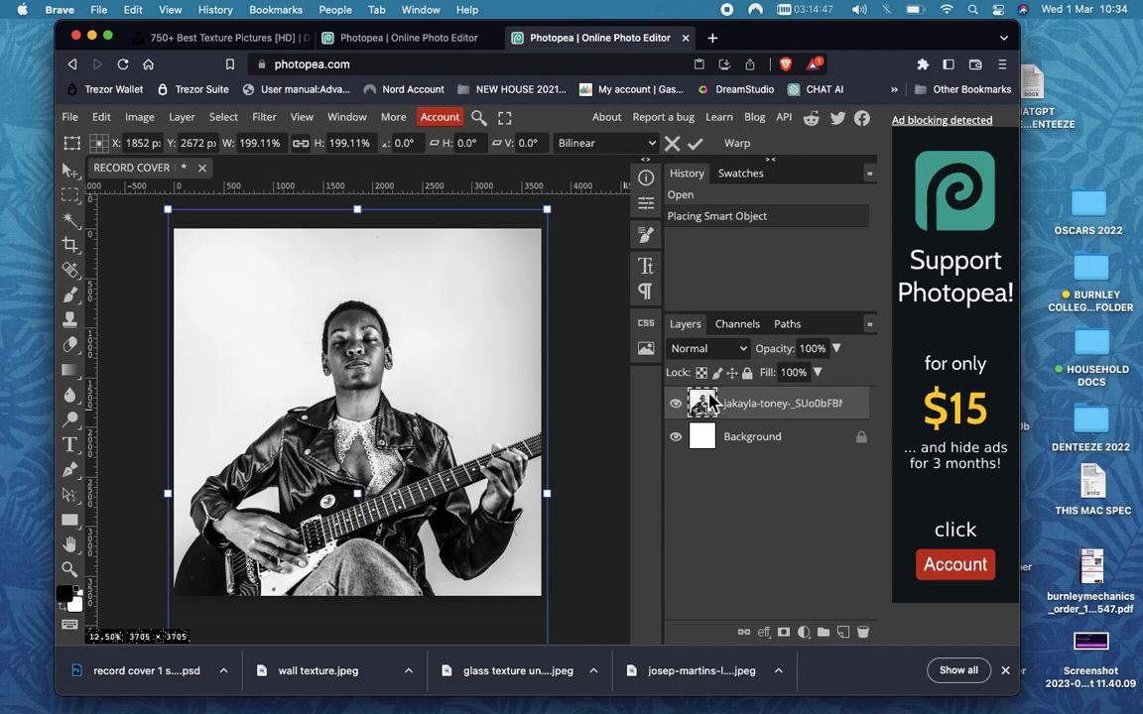
{"action": "key", "text": "Return"}
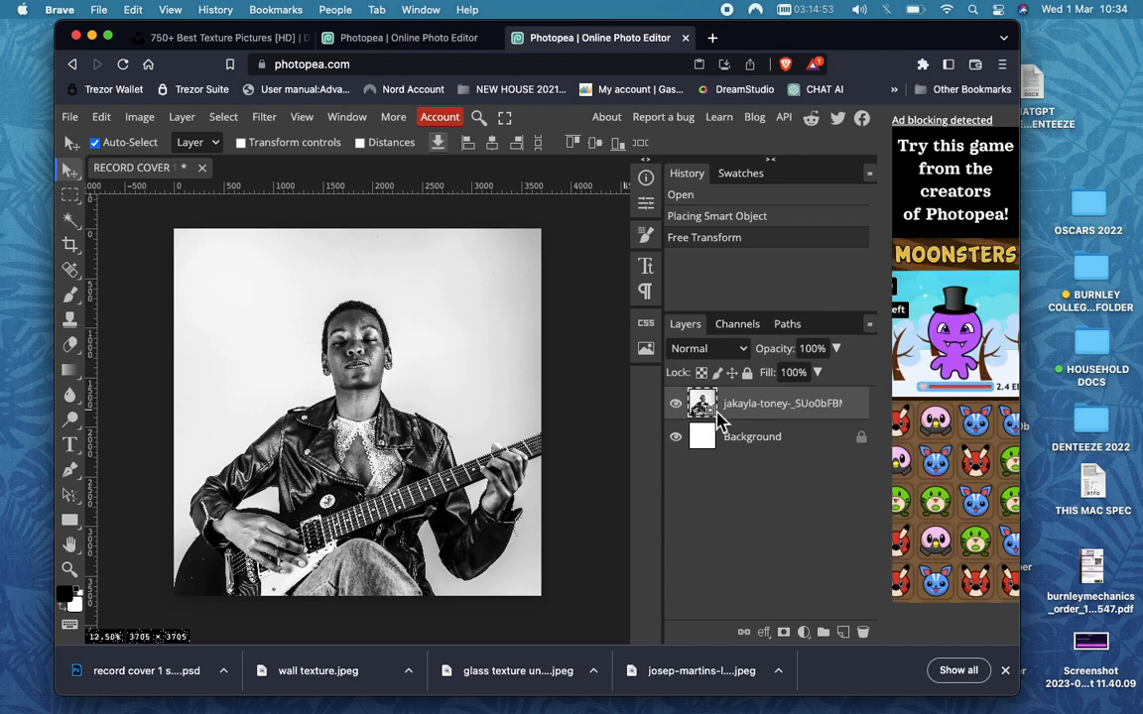
Rasterize the guitarist photo layer and place the cracked white texture photo from the UNSPLASH IMAGES folder into the record cover document
{"action": "left_click", "coordinate": [182, 117]}
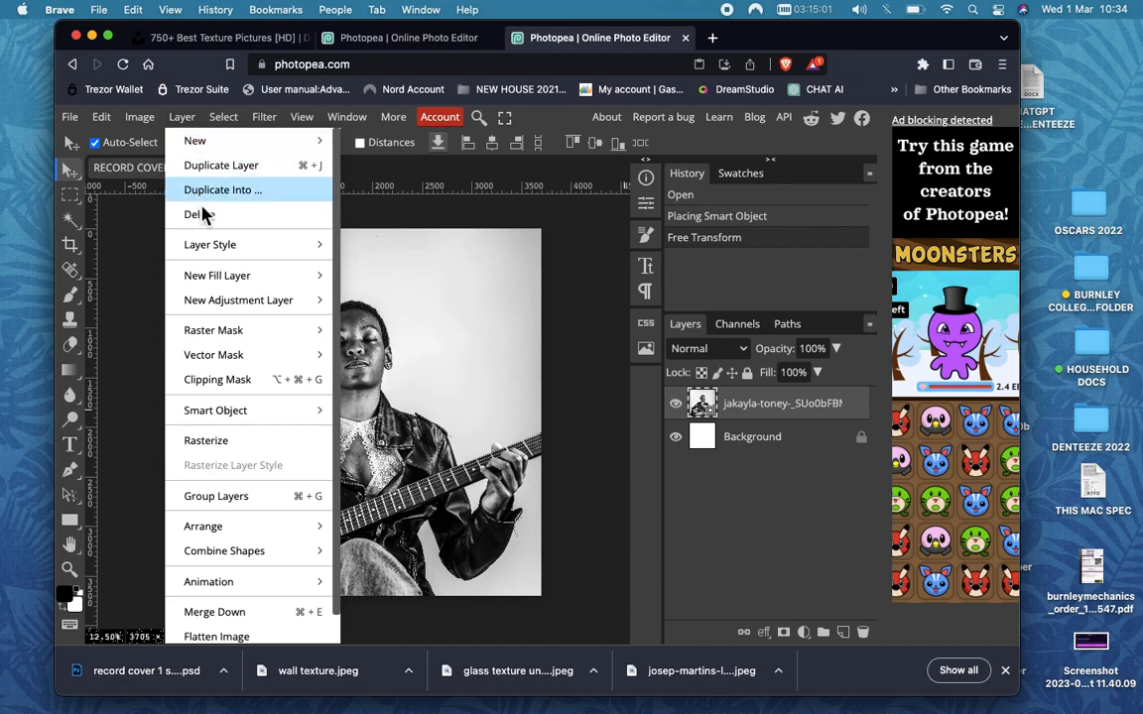
{"action": "left_click", "coordinate": [220, 449]}
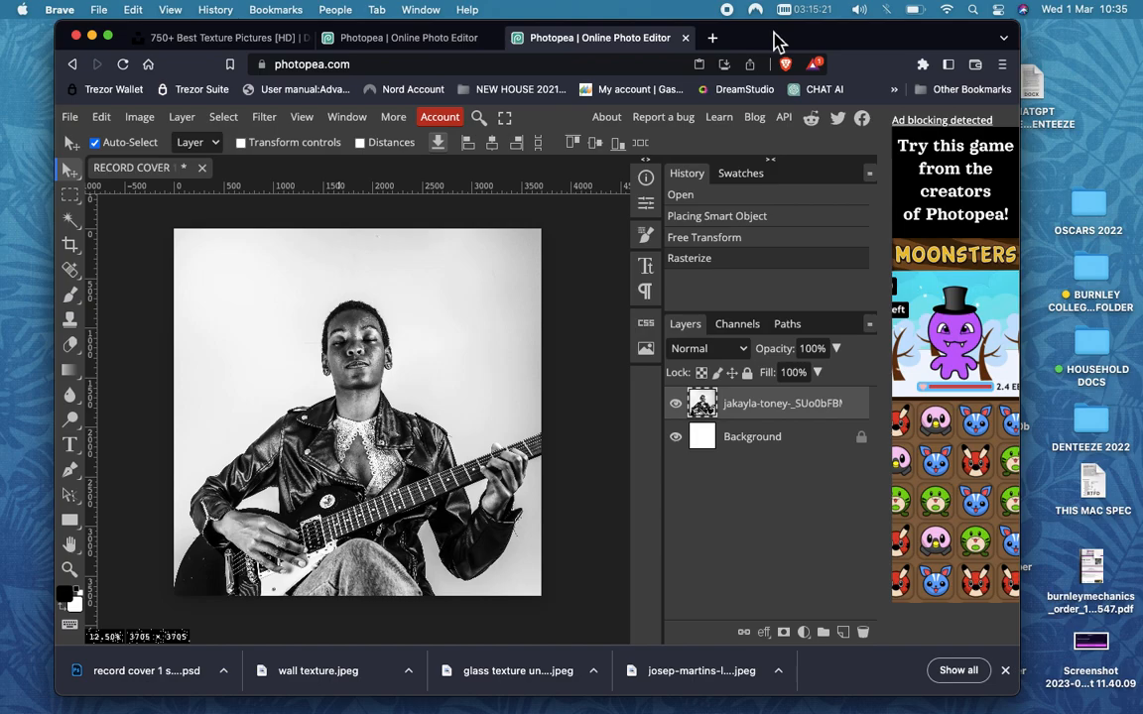
{"action": "left_click_drag", "start_coordinate": [777, 42], "coordinate": [746, 310]}
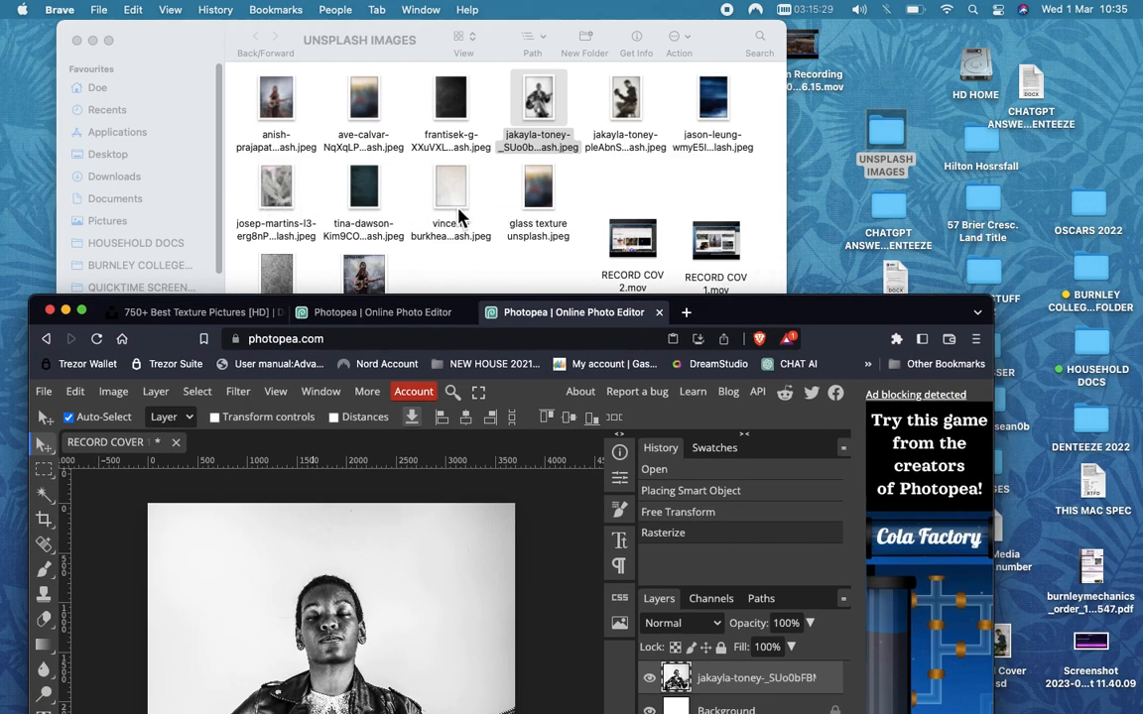
{"action": "left_click_drag", "start_coordinate": [458, 199], "coordinate": [359, 570]}
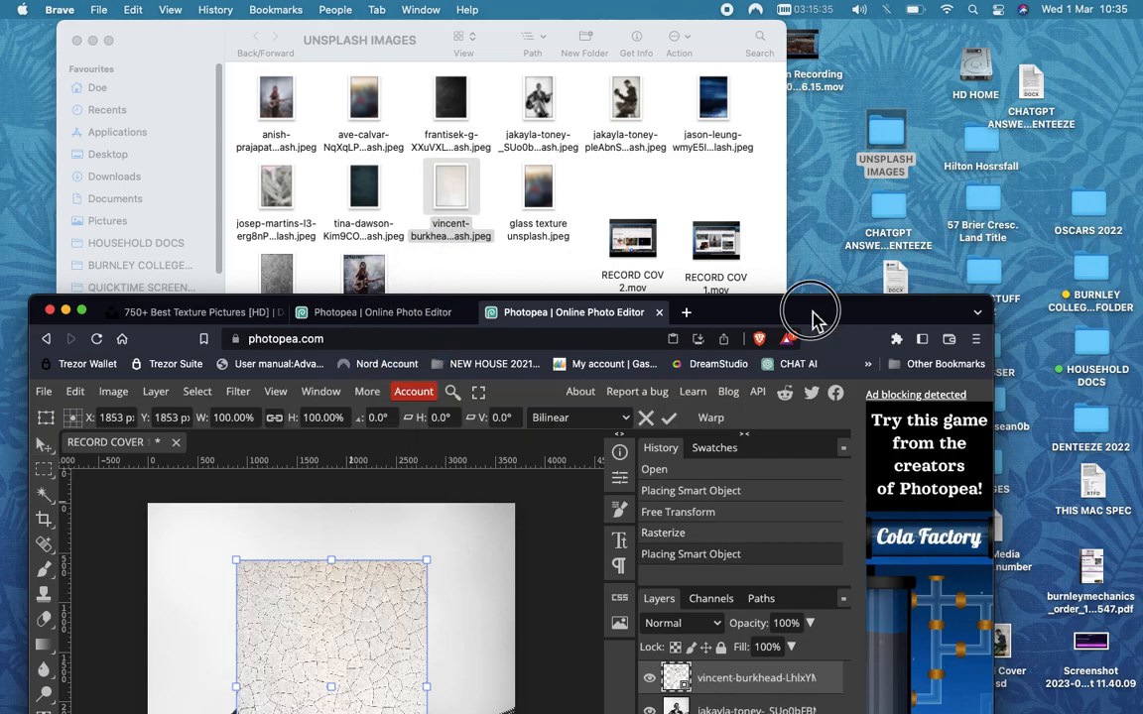
{"action": "left_click_drag", "start_coordinate": [811, 313], "coordinate": [846, 38]}
Stretch the cracked texture to about 195% width and 150% height so it covers the canvas, apply the transform and rasterize its layer
{"action": "left_click_drag", "start_coordinate": [332, 373], "coordinate": [245, 310]}
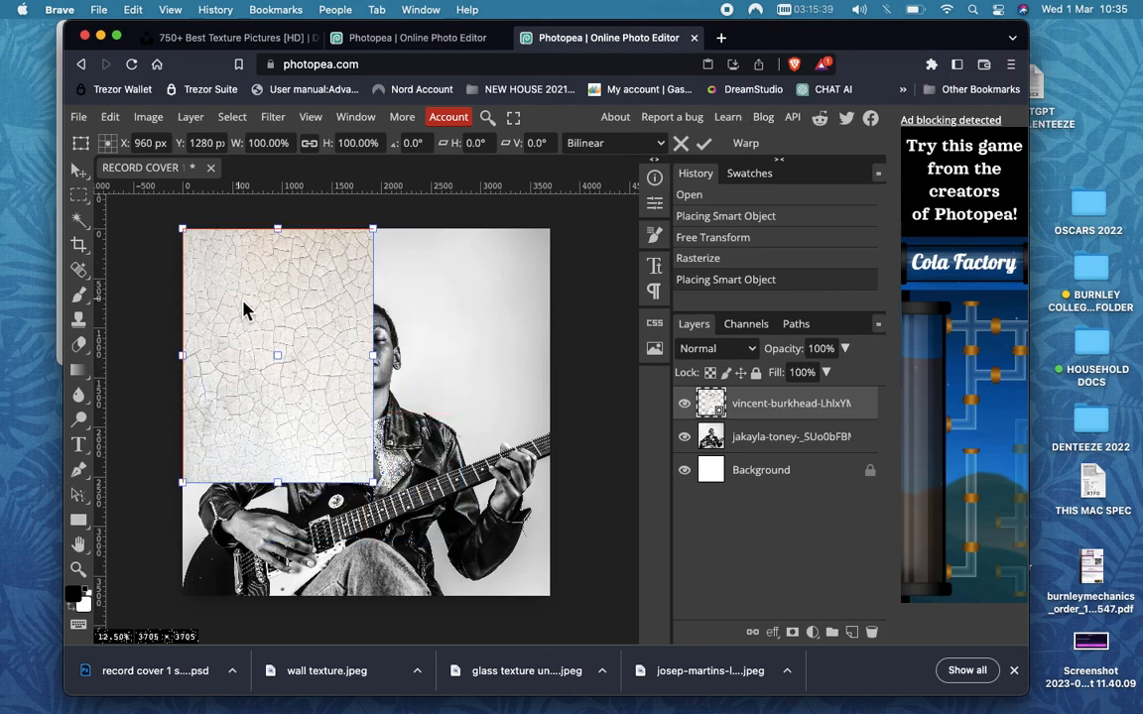
{"action": "left_click_drag", "start_coordinate": [380, 485], "coordinate": [476, 548]}
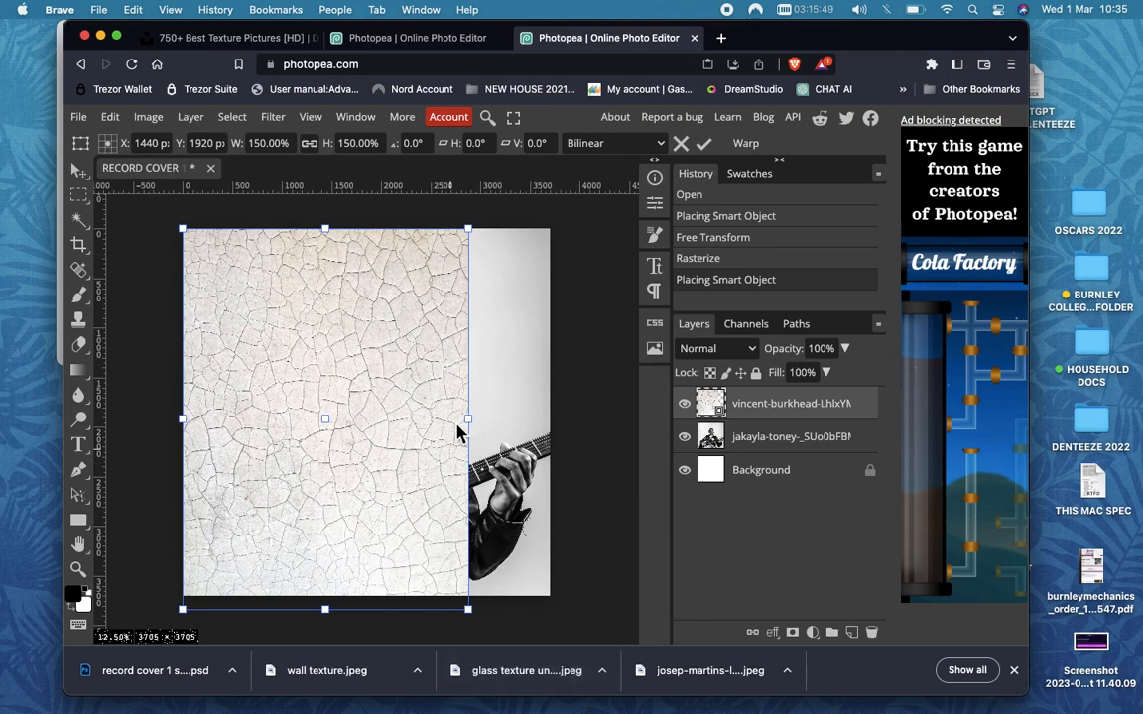
{"action": "left_click_drag", "start_coordinate": [477, 421], "coordinate": [559, 425]}
{"action": "left_click_drag", "start_coordinate": [390, 385], "coordinate": [387, 381]}
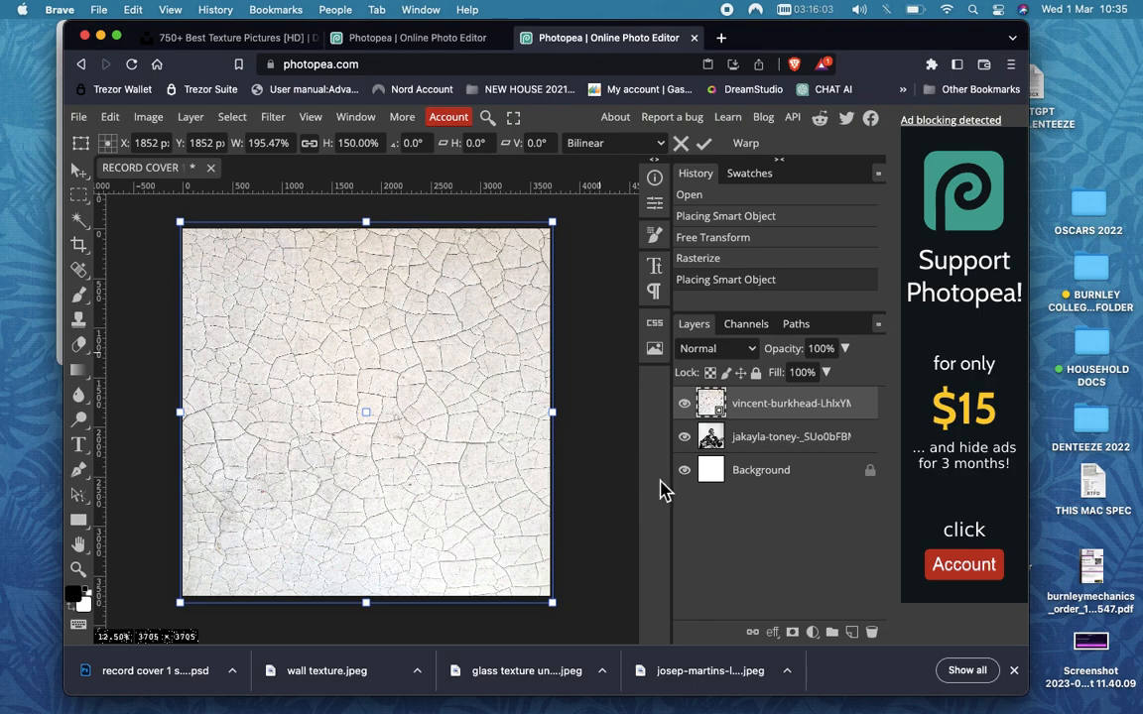
{"action": "key", "text": "Return"}
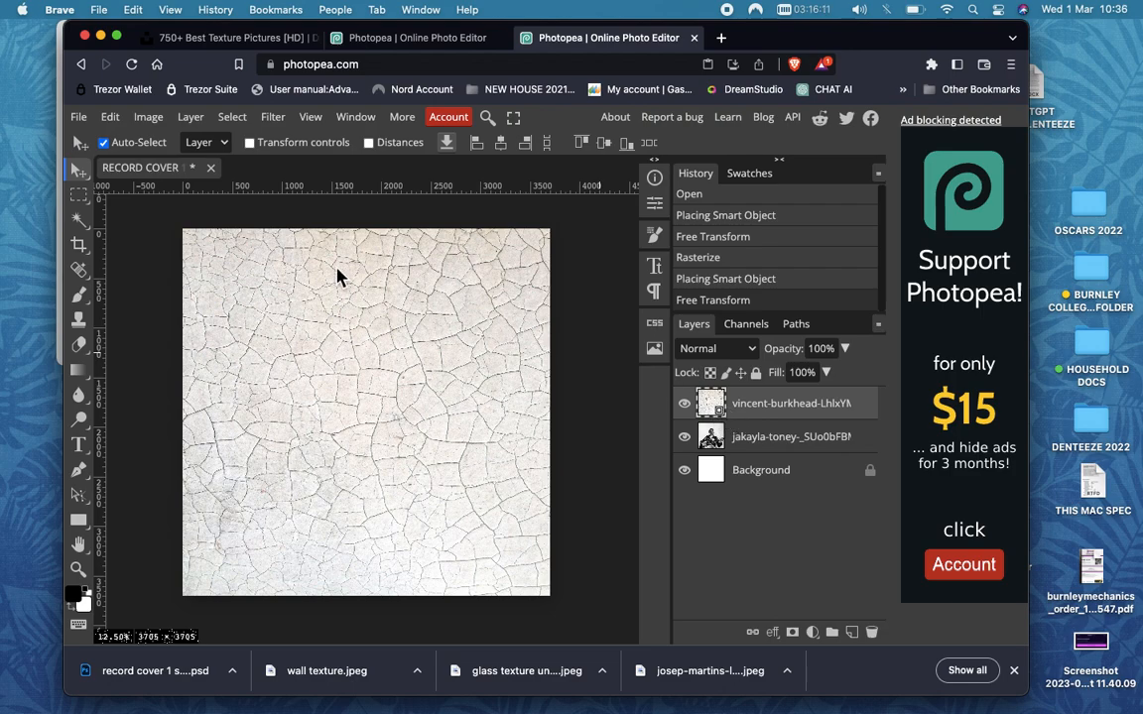
{"action": "left_click", "coordinate": [196, 121]}
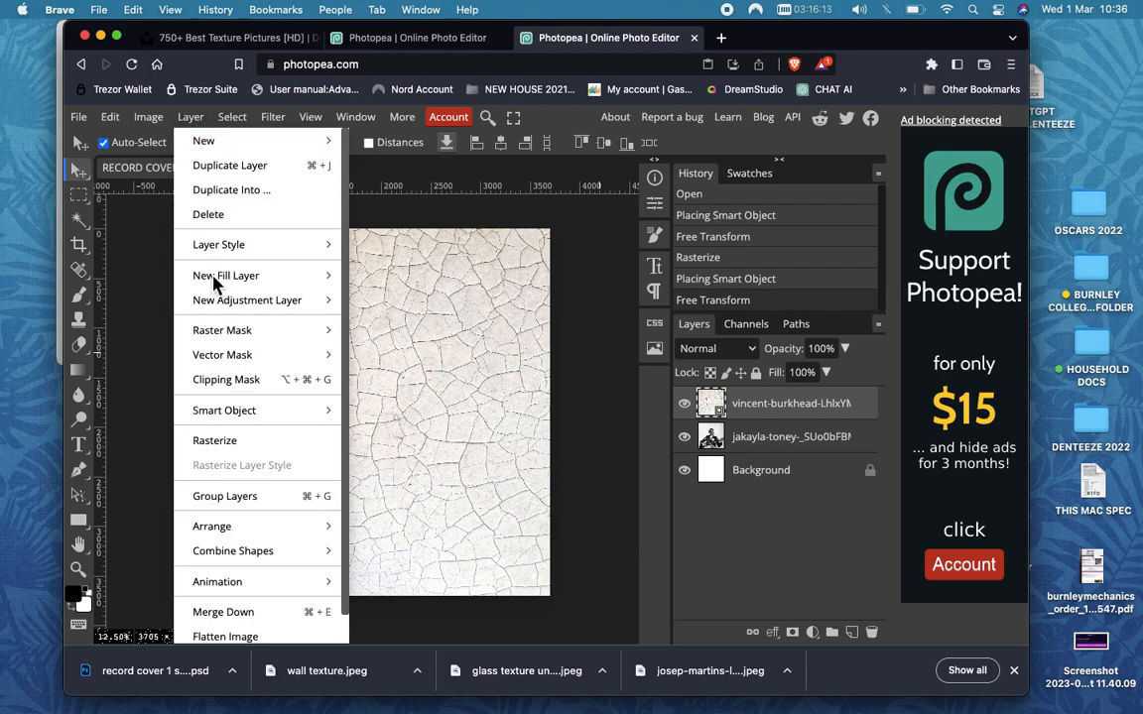
{"action": "left_click", "coordinate": [229, 442]}
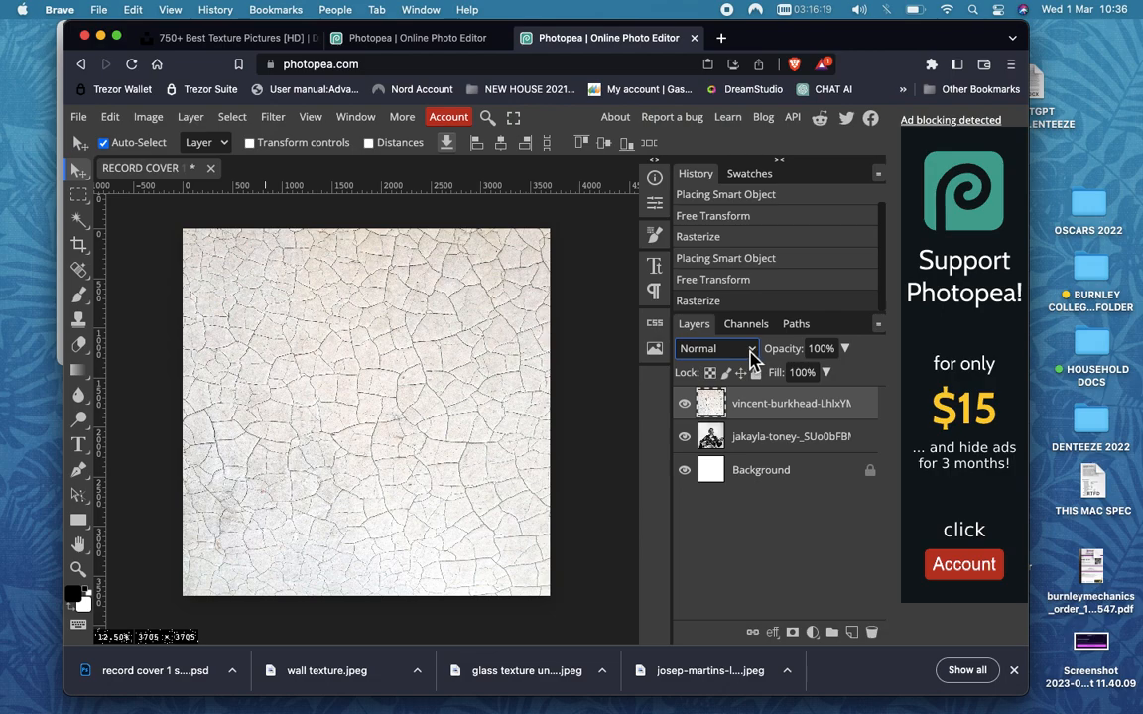
Hide the cracked texture layer and use Select Subject on the guitarist photo layer to select the figure with the guitar
{"action": "left_click", "coordinate": [760, 438]}
{"action": "left_click", "coordinate": [684, 402]}
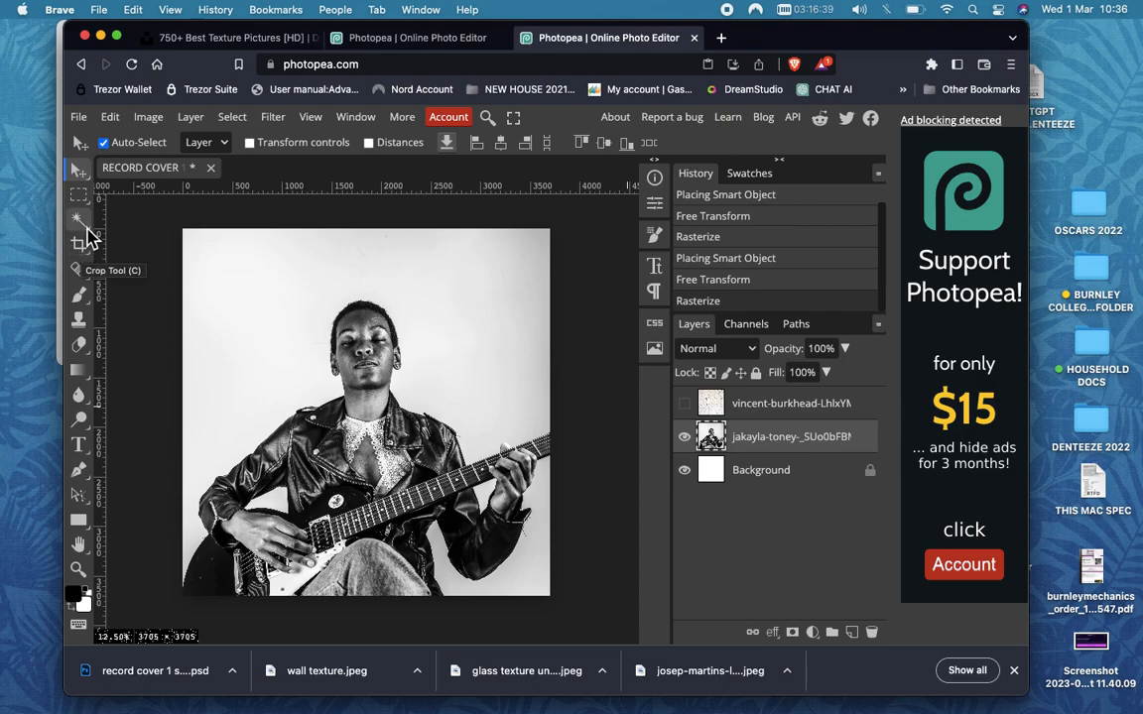
{"action": "left_click", "coordinate": [85, 226]}
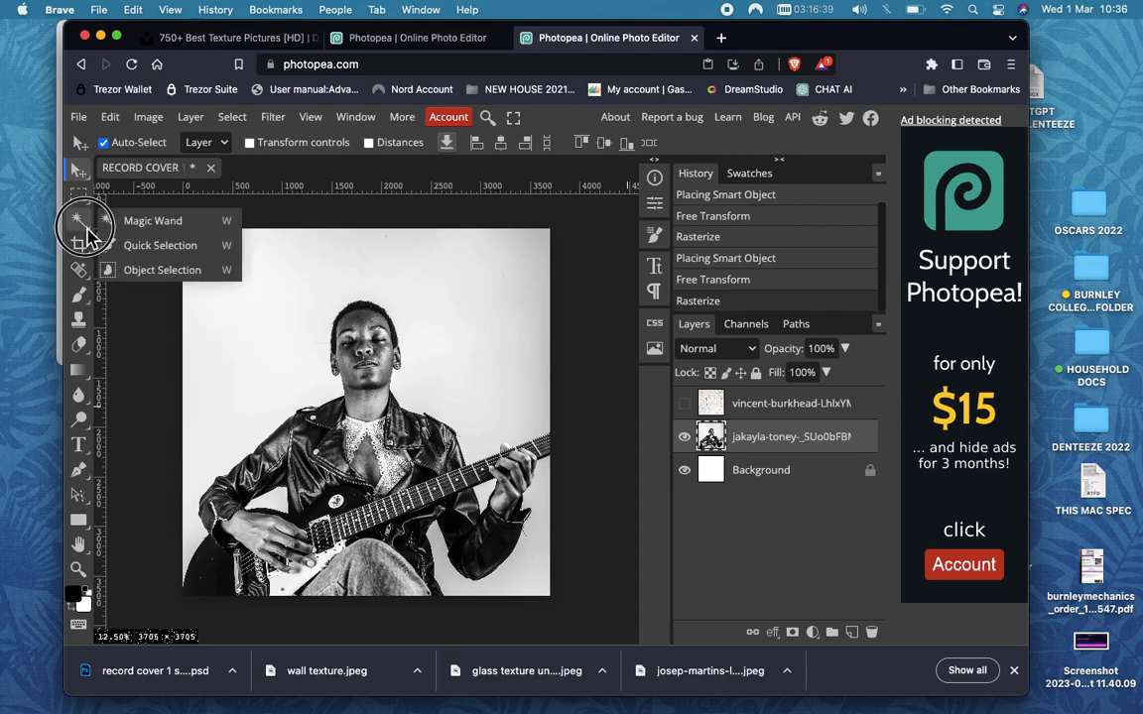
{"action": "left_click", "coordinate": [123, 270]}
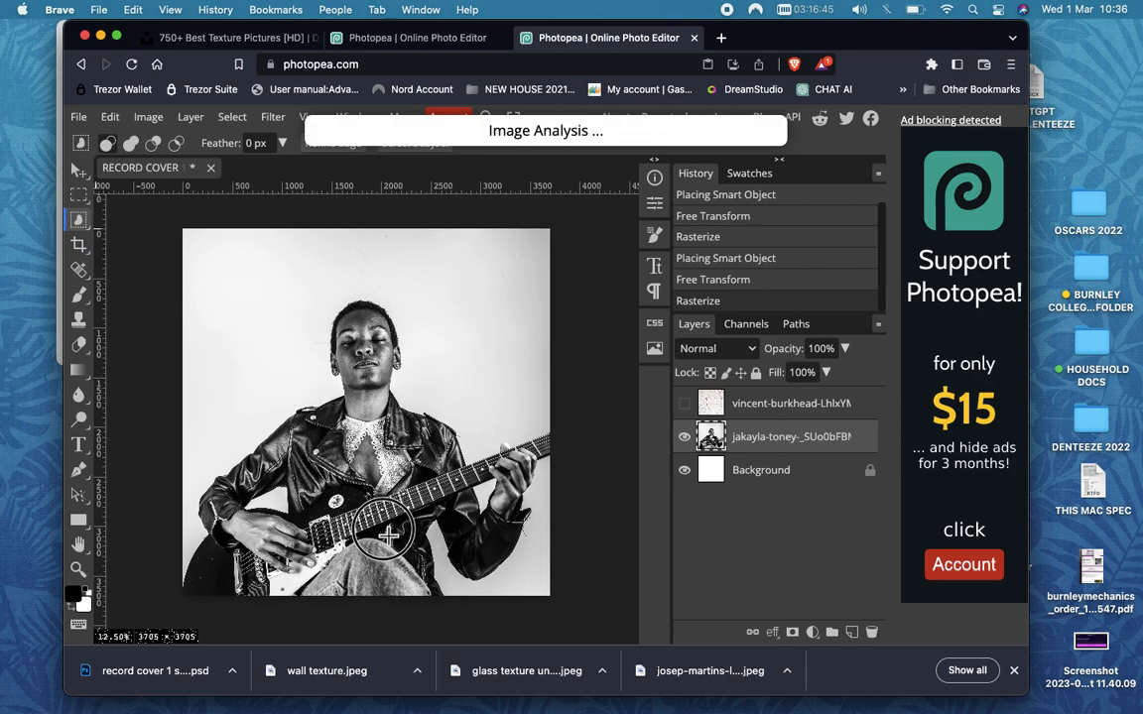
{"action": "left_click", "coordinate": [427, 539]}
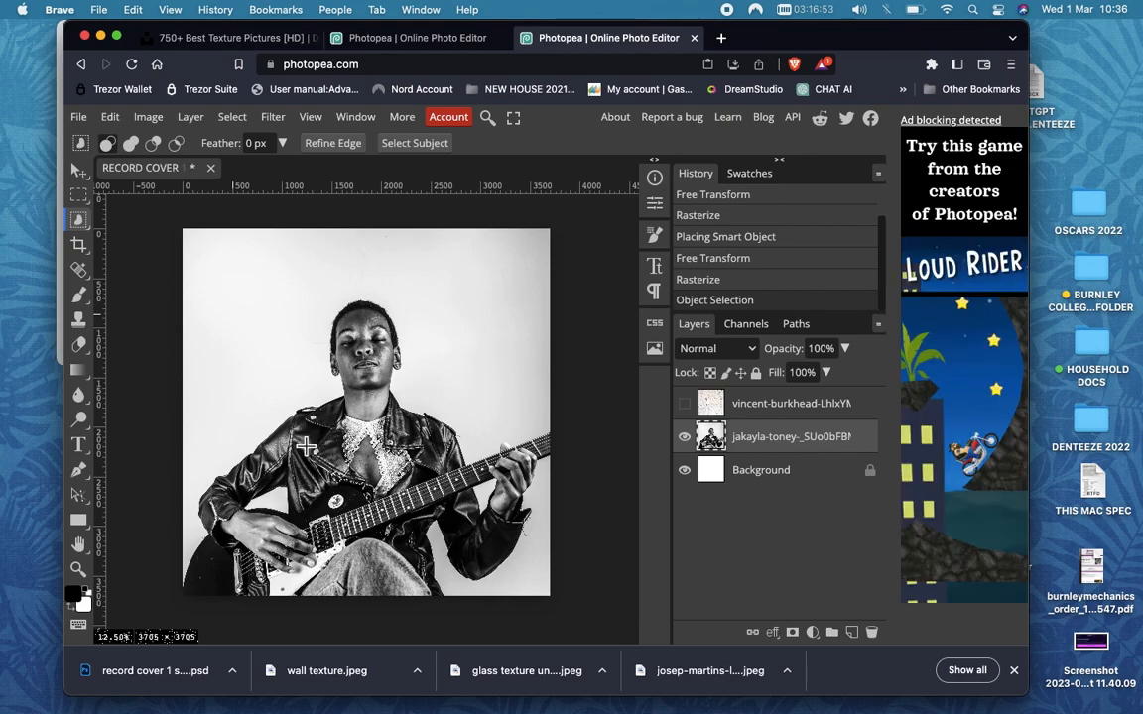
{"action": "left_click_drag", "start_coordinate": [297, 441], "coordinate": [424, 545]}
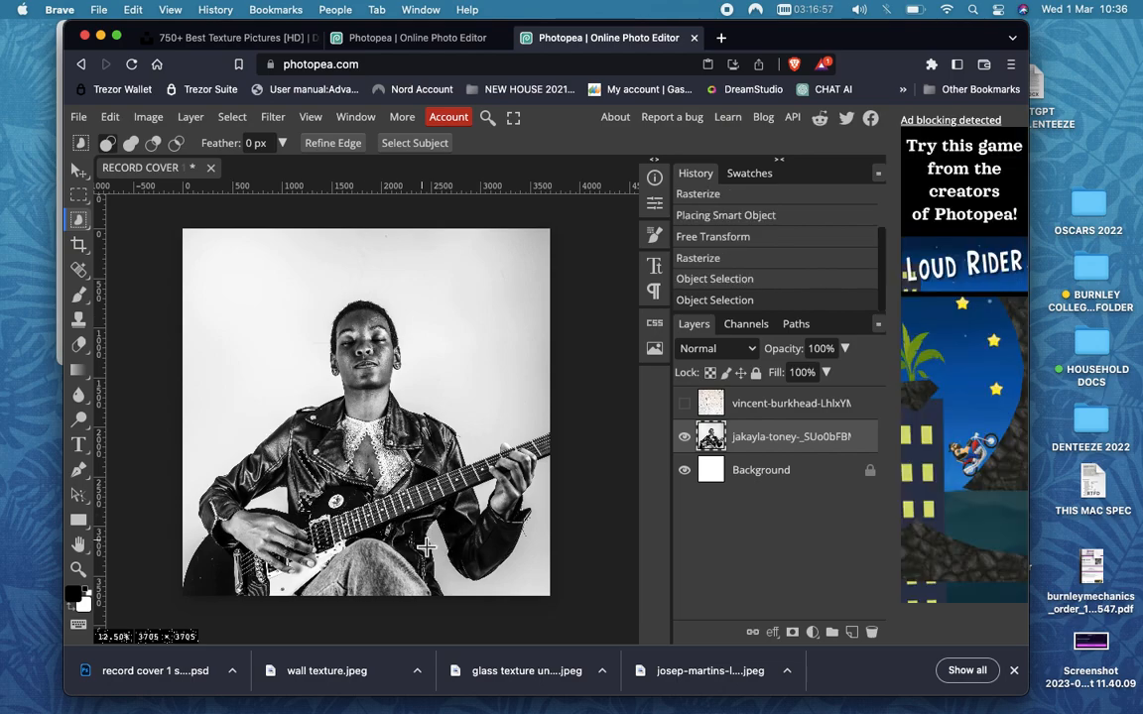
{"action": "left_click", "coordinate": [416, 145]}
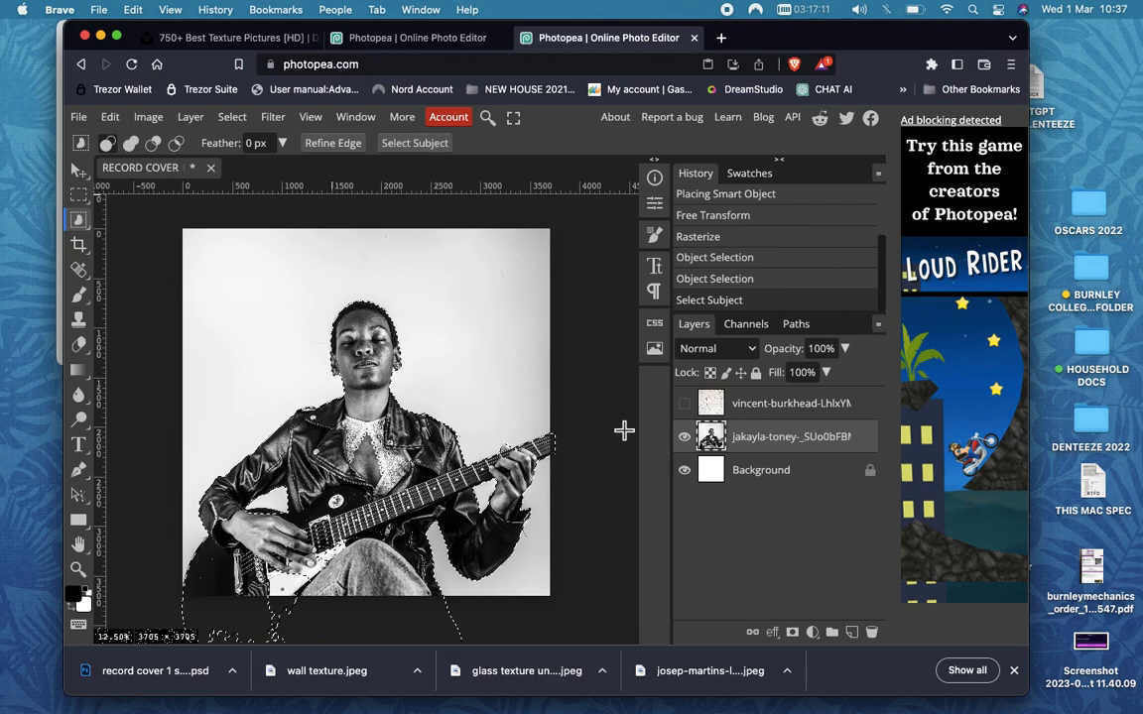
Toggle the guitarist photo layer's visibility to examine the selection outline by itself, leaving the layer hidden
{"action": "left_click", "coordinate": [685, 437]}
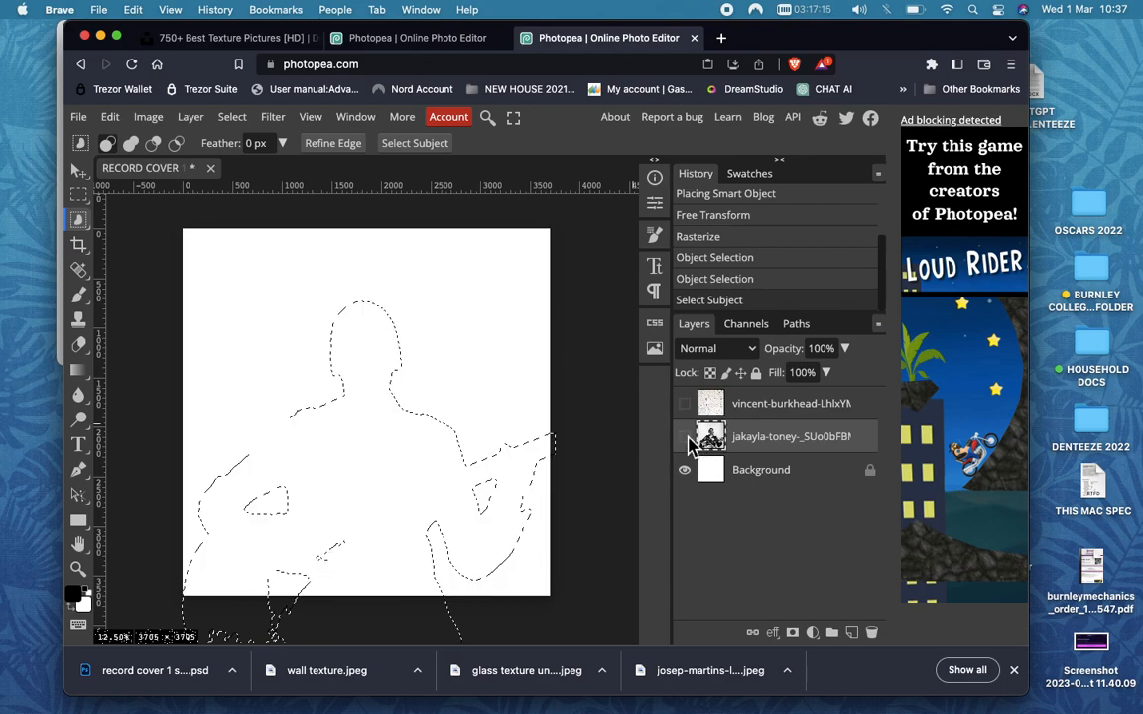
{"action": "right_click", "coordinate": [86, 232]}
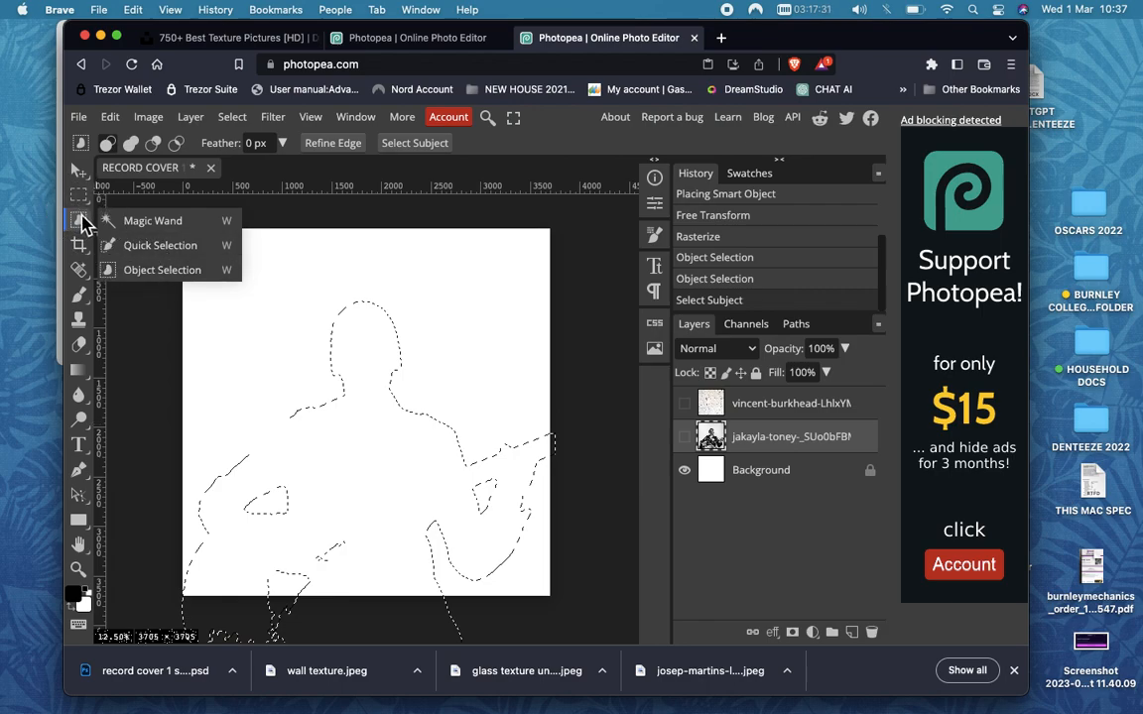
{"action": "left_click", "coordinate": [86, 226]}
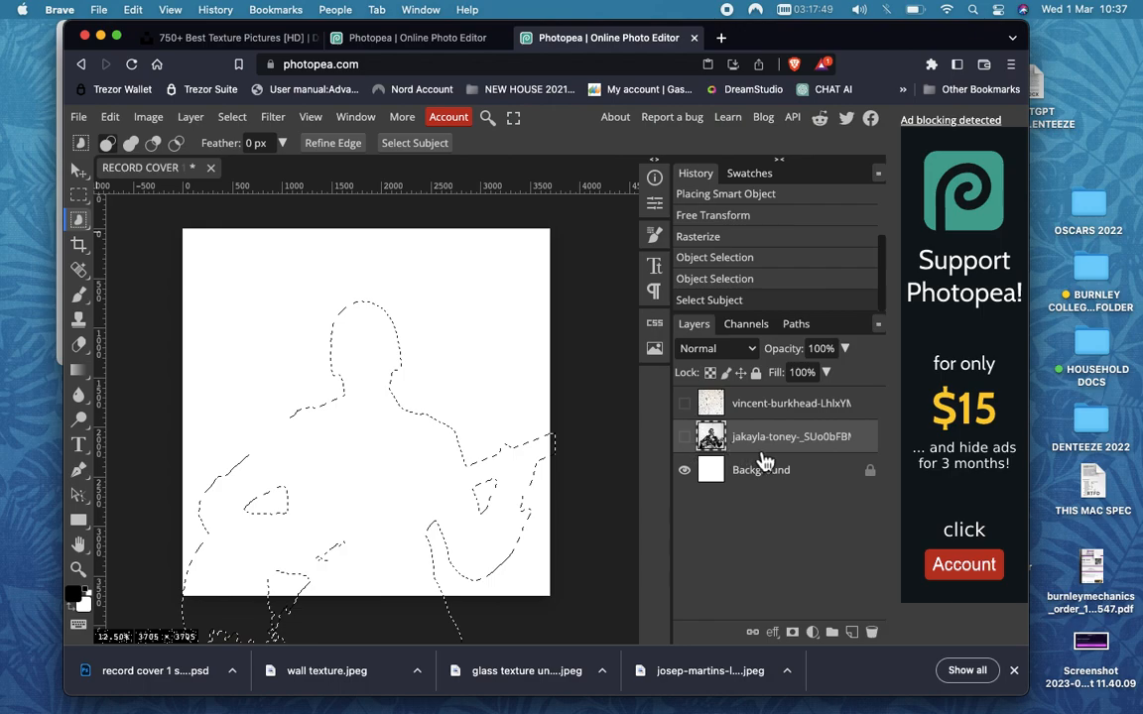
{"action": "left_click", "coordinate": [684, 437]}
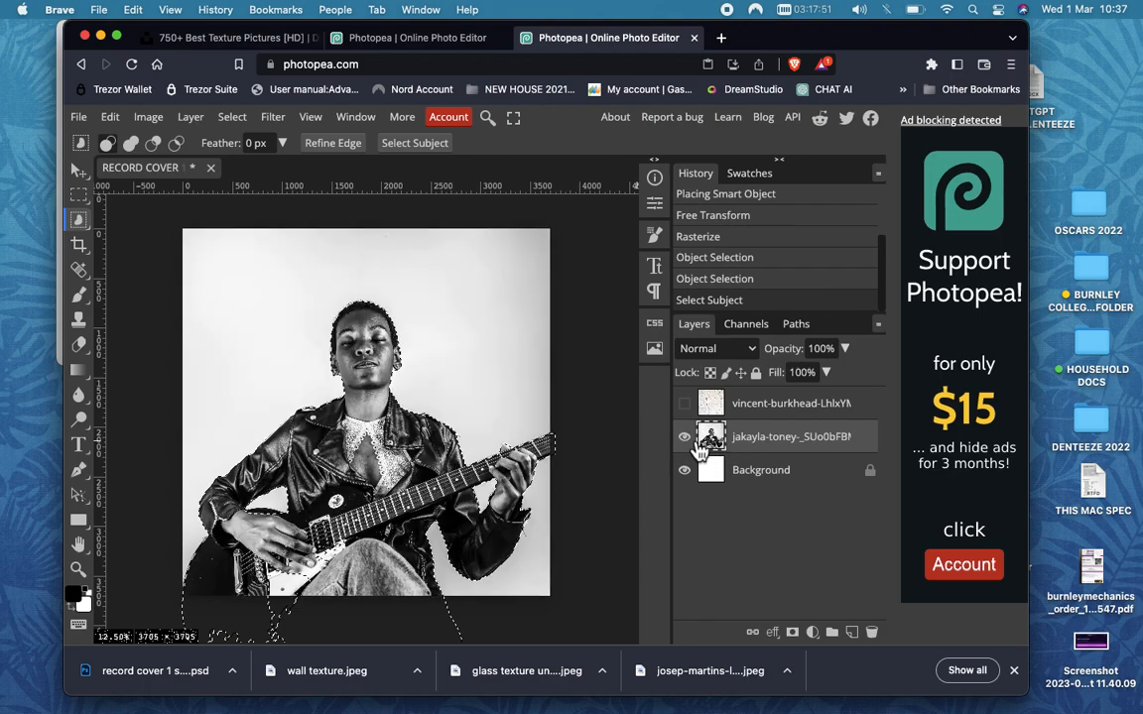
{"action": "left_click", "coordinate": [686, 439]}
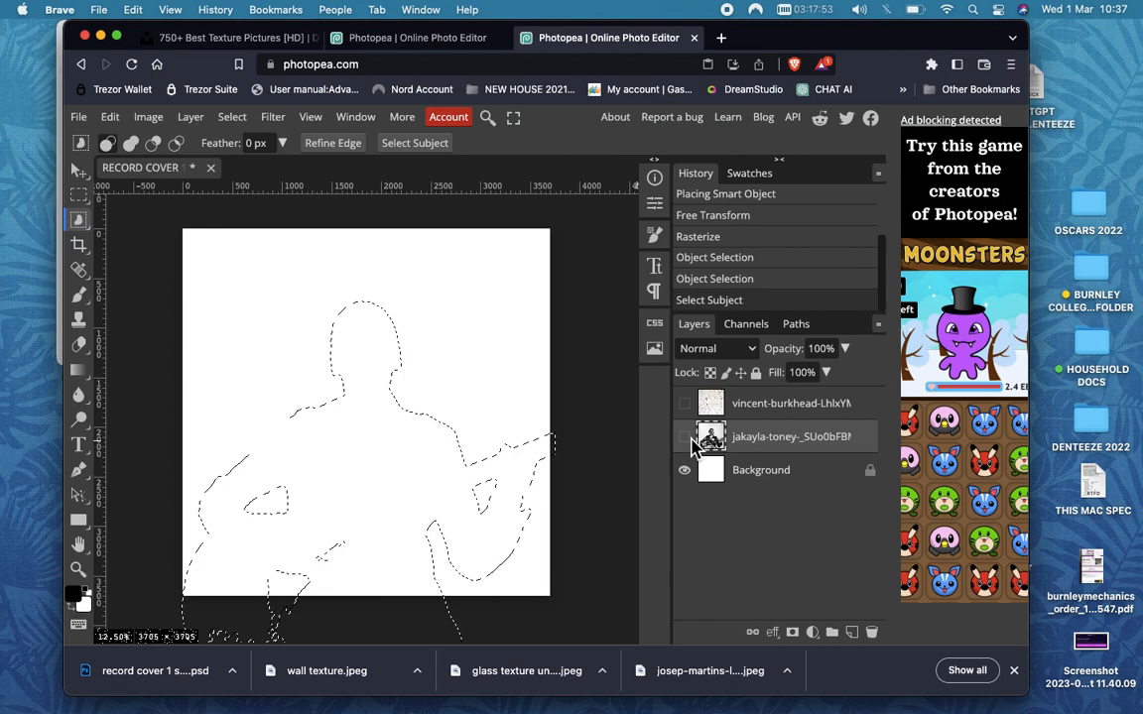
Cut the guitarist-shaped selection out of the cracked texture layer, with both picture layers shown again and the selection removed
{"action": "left_click", "coordinate": [685, 404]}
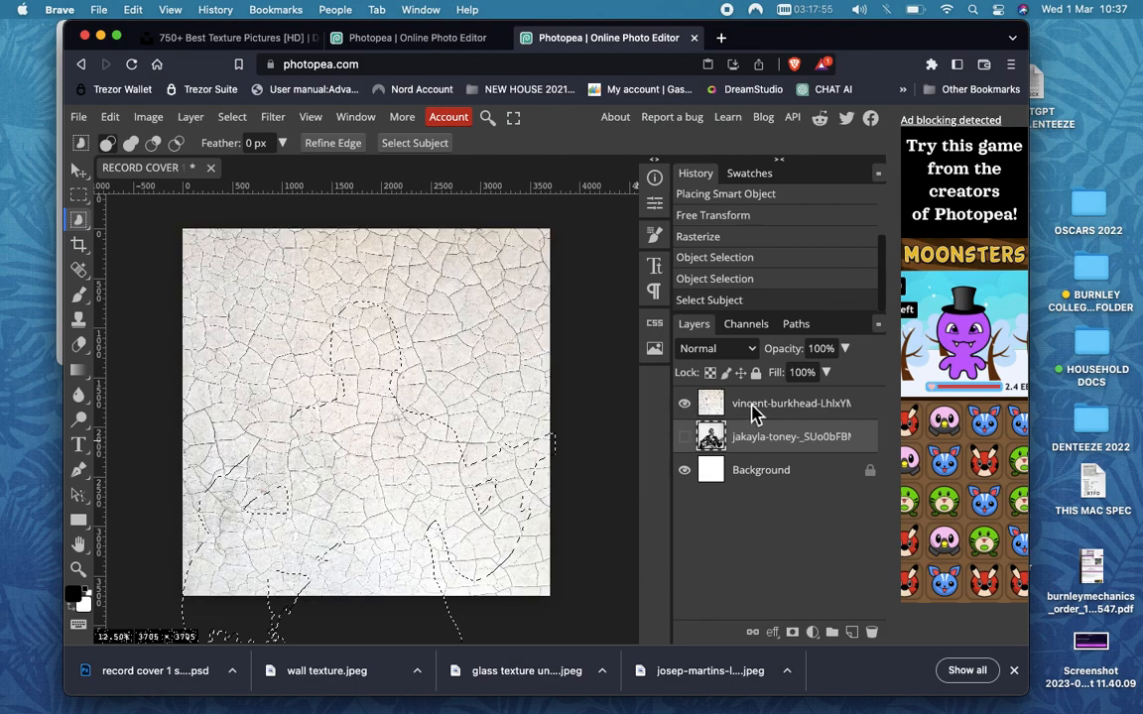
{"action": "left_click", "coordinate": [754, 407]}
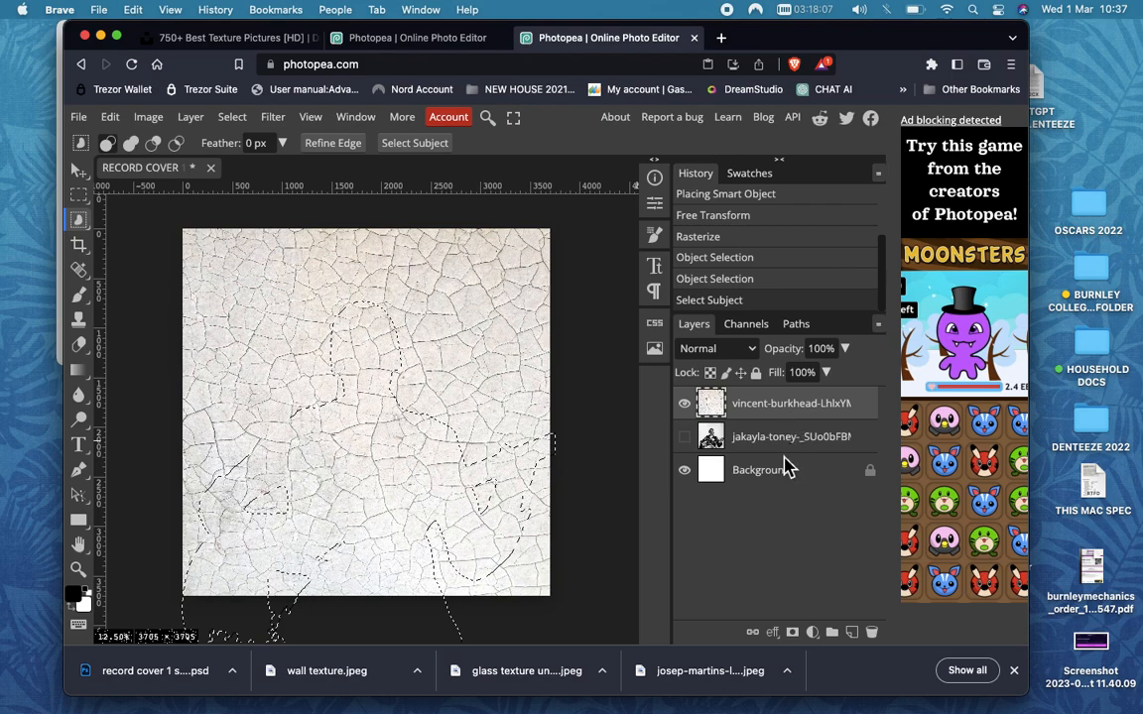
{"action": "key", "text": "Delete"}
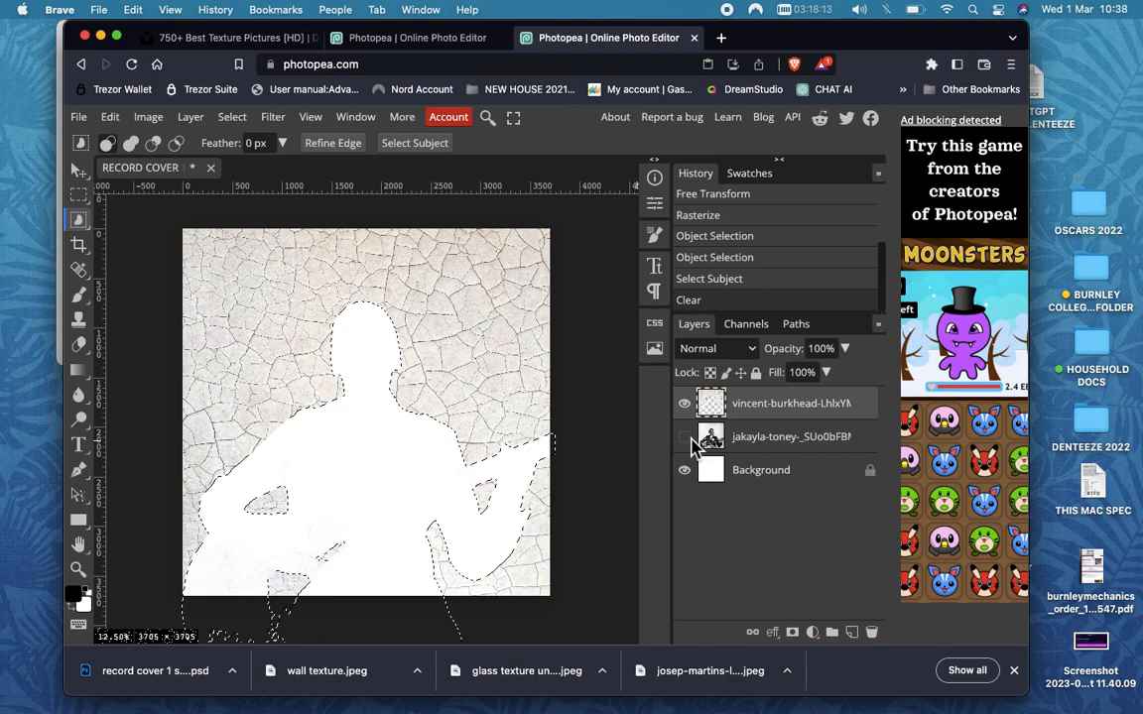
{"action": "left_click", "coordinate": [683, 438]}
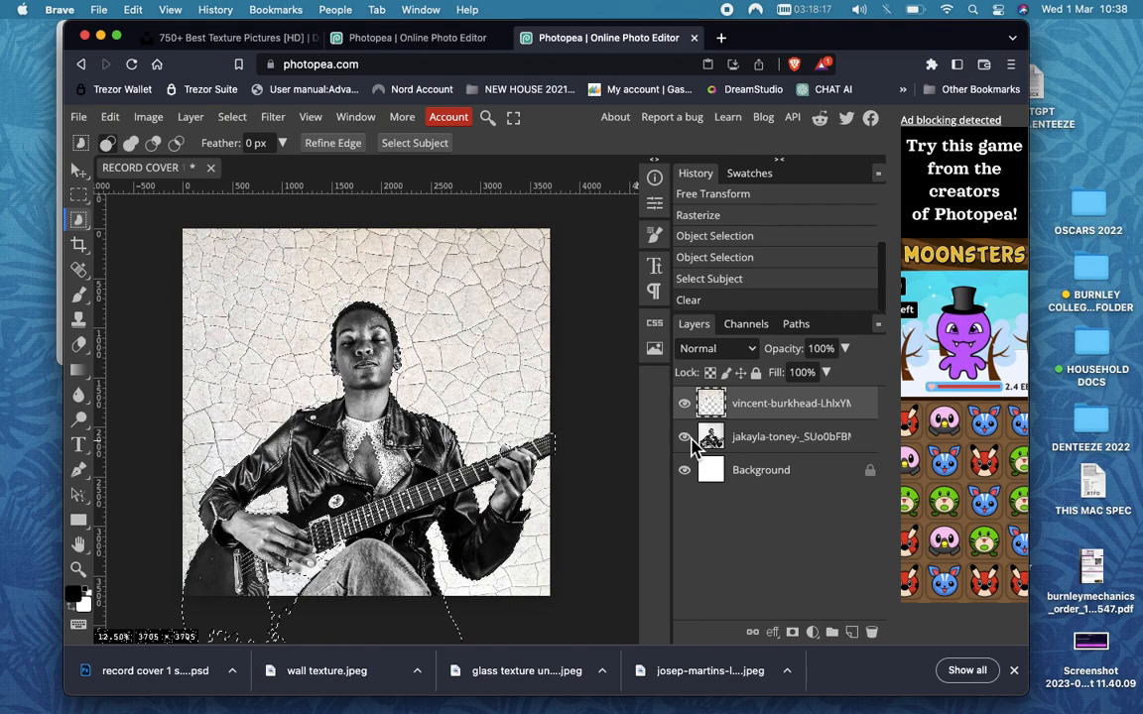
{"action": "key", "text": "super+d"}
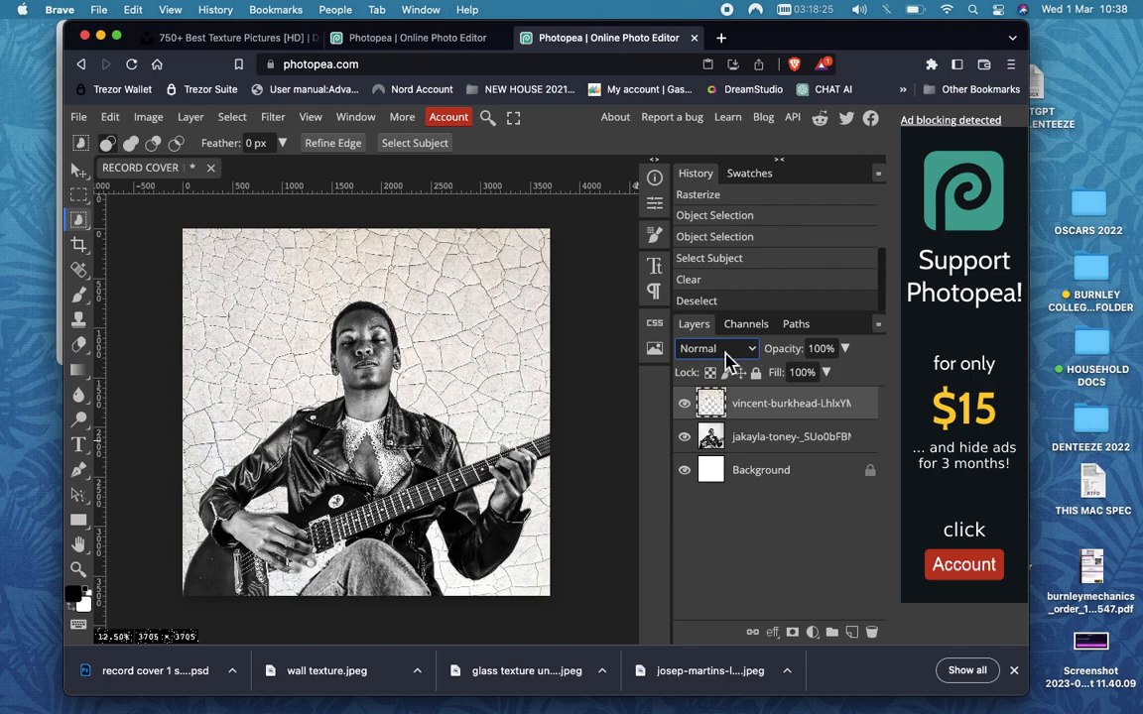
Try the Dissolve, Darken, Multiply and Color Burn blend modes on the cracked texture layer and set it to Linear Burn
{"action": "left_click", "coordinate": [730, 361]}
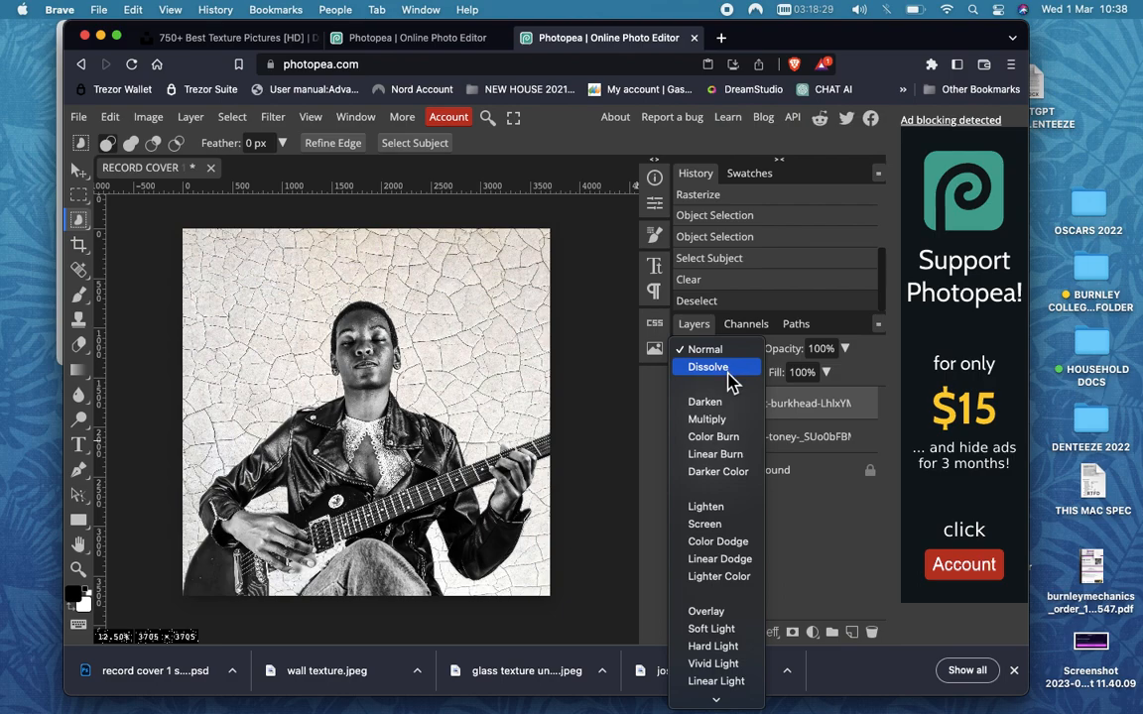
{"action": "left_click", "coordinate": [724, 368]}
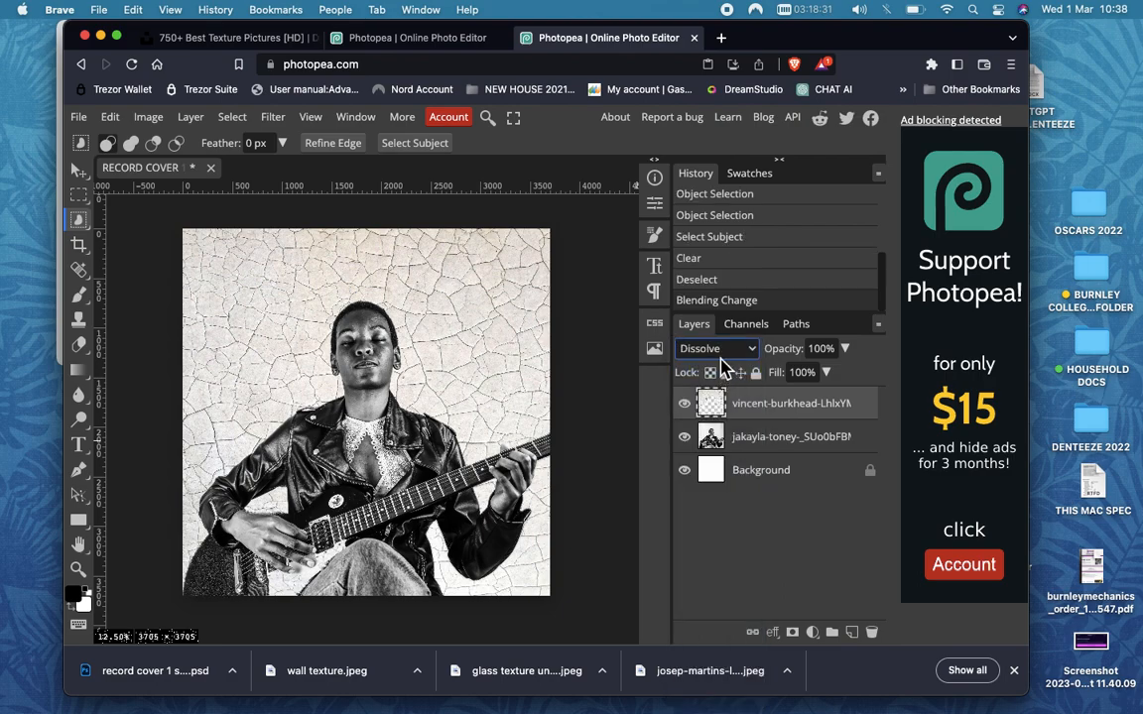
{"action": "left_click", "coordinate": [731, 352]}
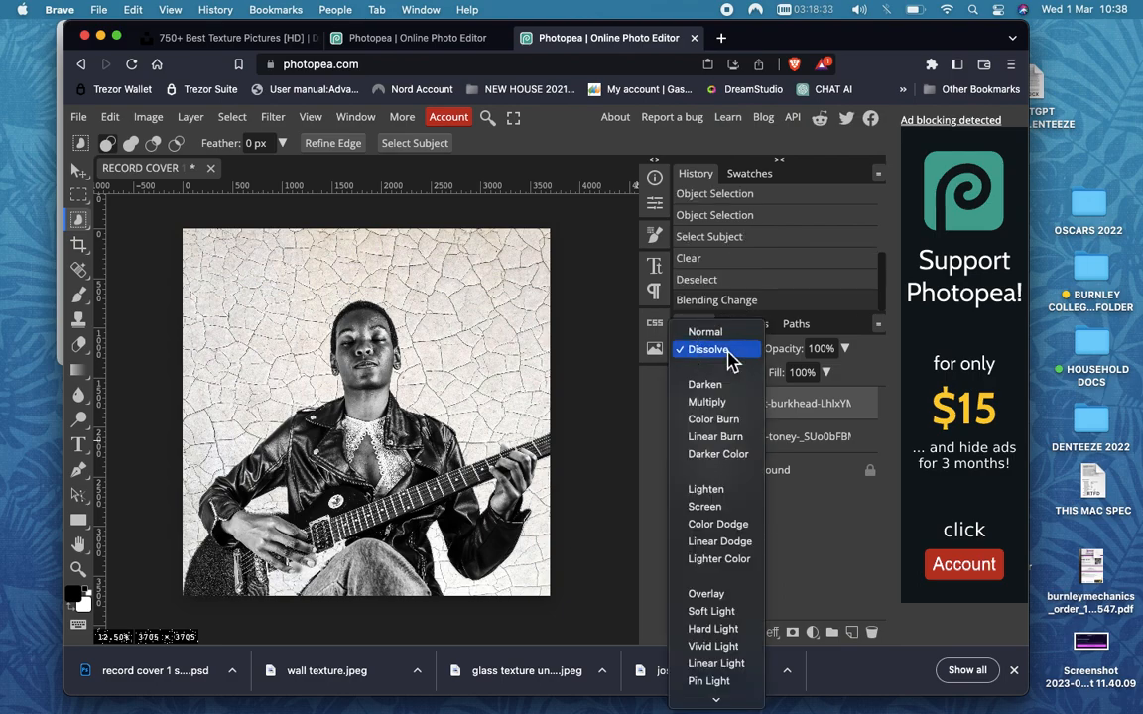
{"action": "left_click", "coordinate": [722, 387]}
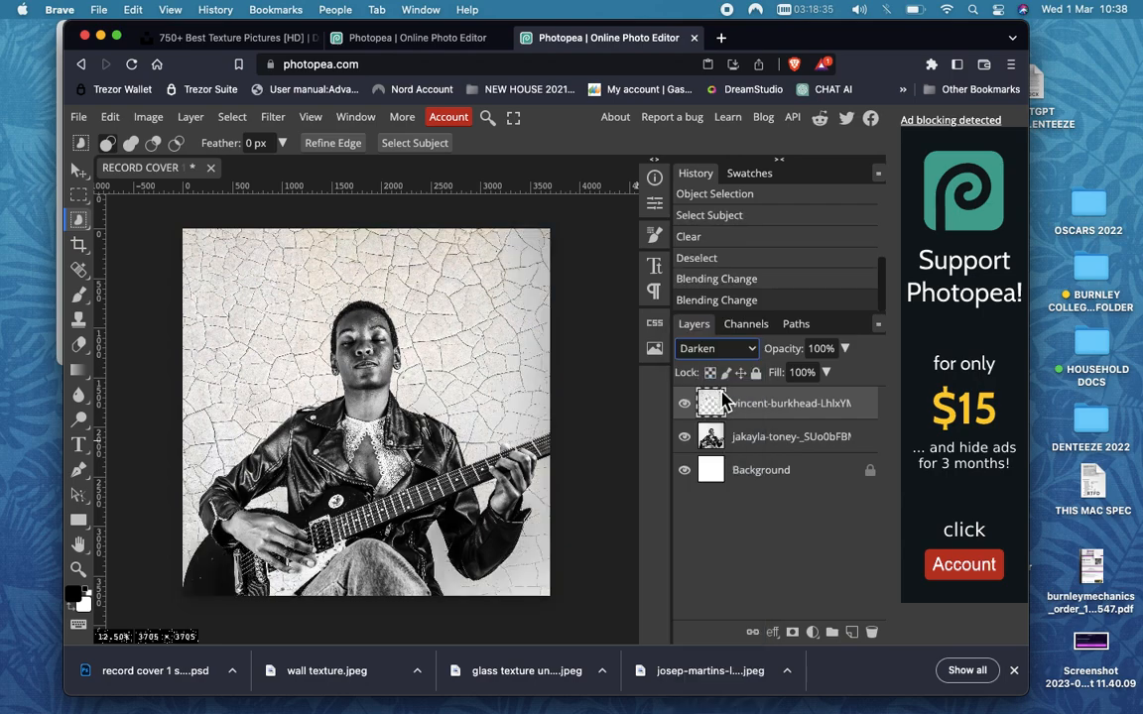
{"action": "left_click", "coordinate": [722, 352]}
{"action": "left_click", "coordinate": [720, 372]}
{"action": "left_click", "coordinate": [722, 352]}
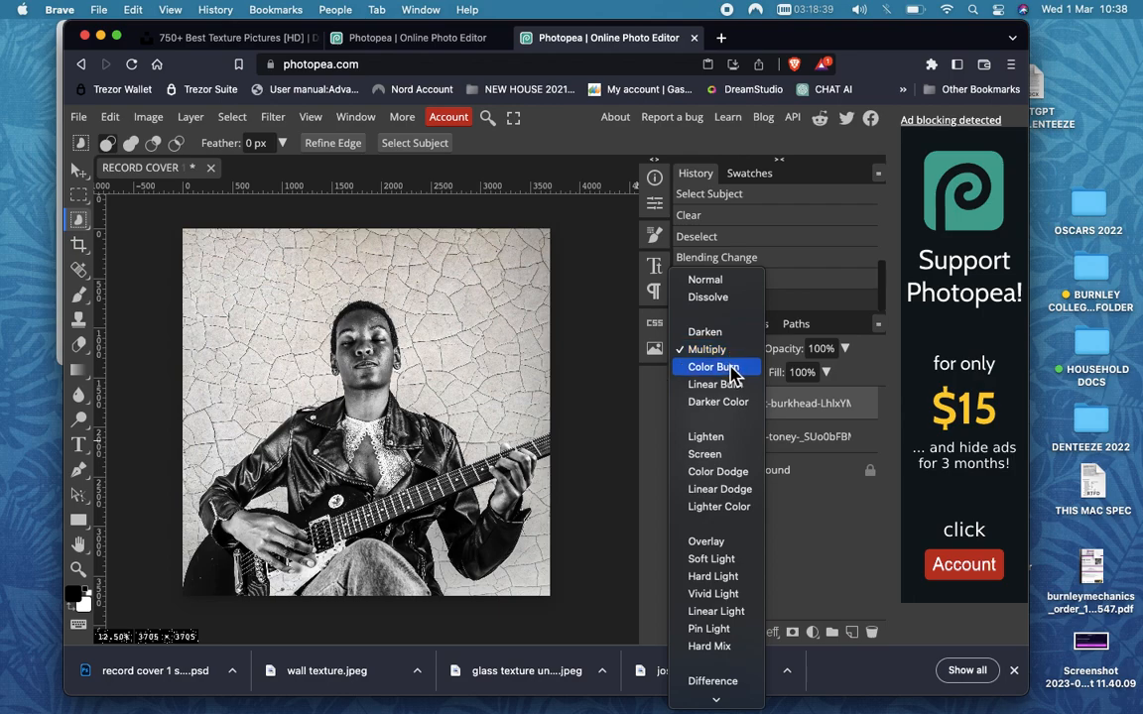
{"action": "left_click", "coordinate": [729, 368]}
{"action": "left_click", "coordinate": [730, 352]}
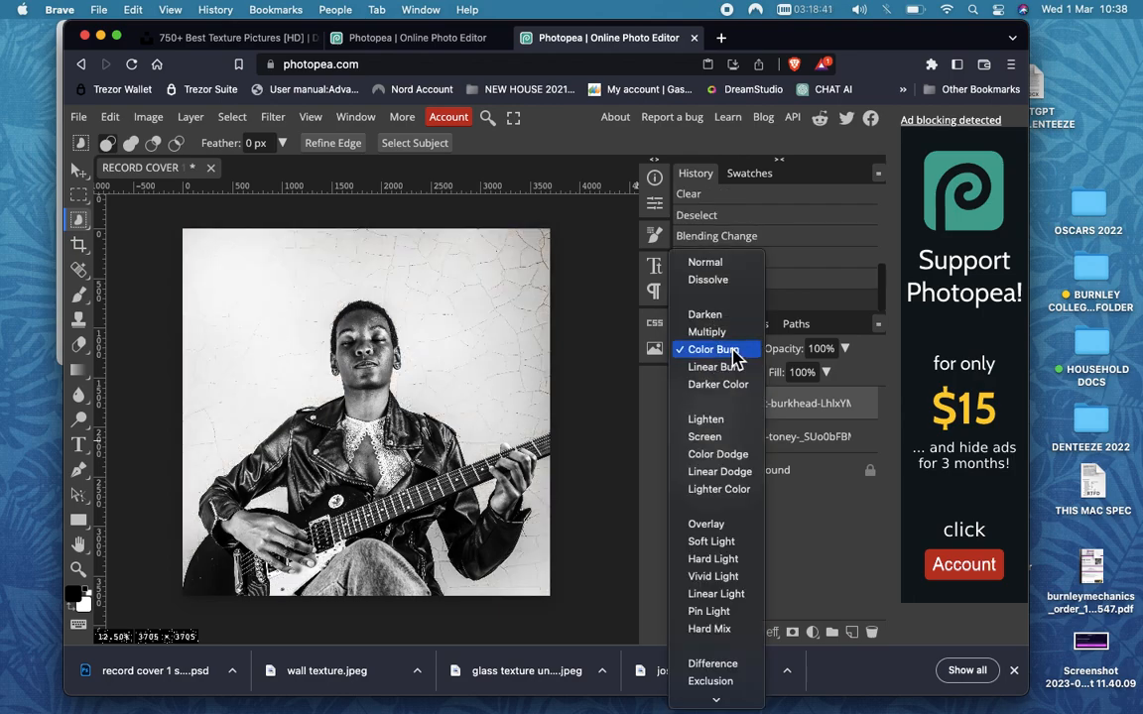
{"action": "left_click", "coordinate": [731, 369]}
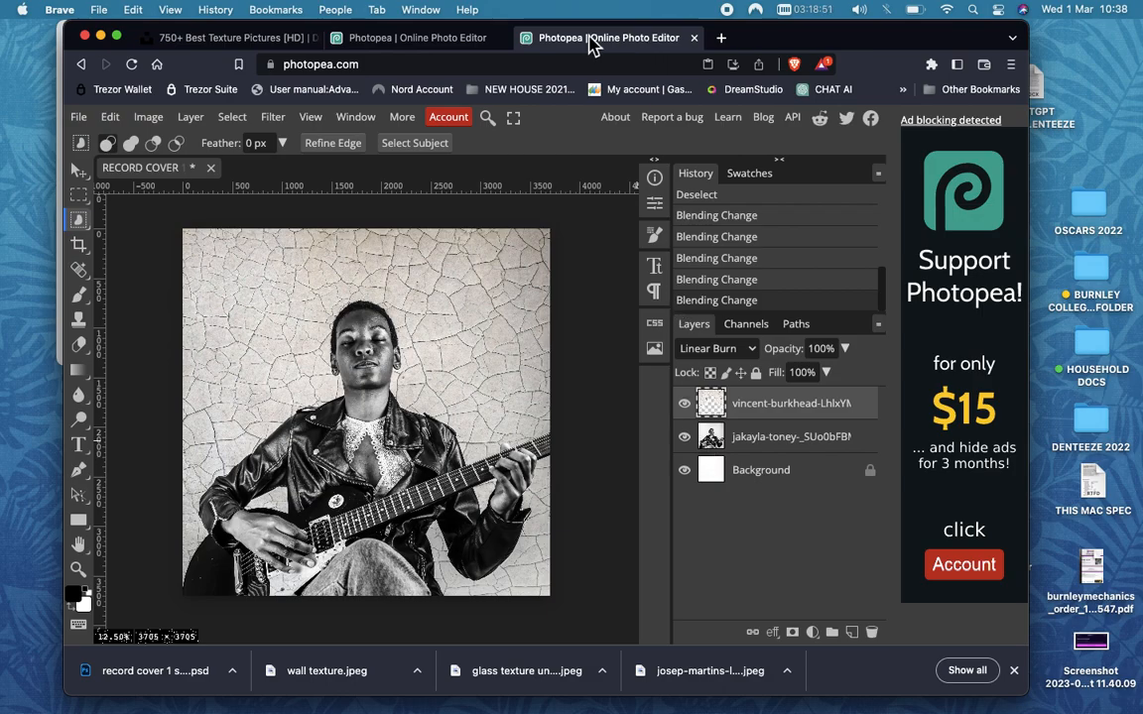
Place wall texture.jpeg from the UNSPLASH IMAGES folder into the record cover and stretch it over the whole canvas
{"action": "left_click_drag", "start_coordinate": [777, 39], "coordinate": [729, 314]}
{"action": "left_click_drag", "start_coordinate": [250, 260], "coordinate": [251, 569]}
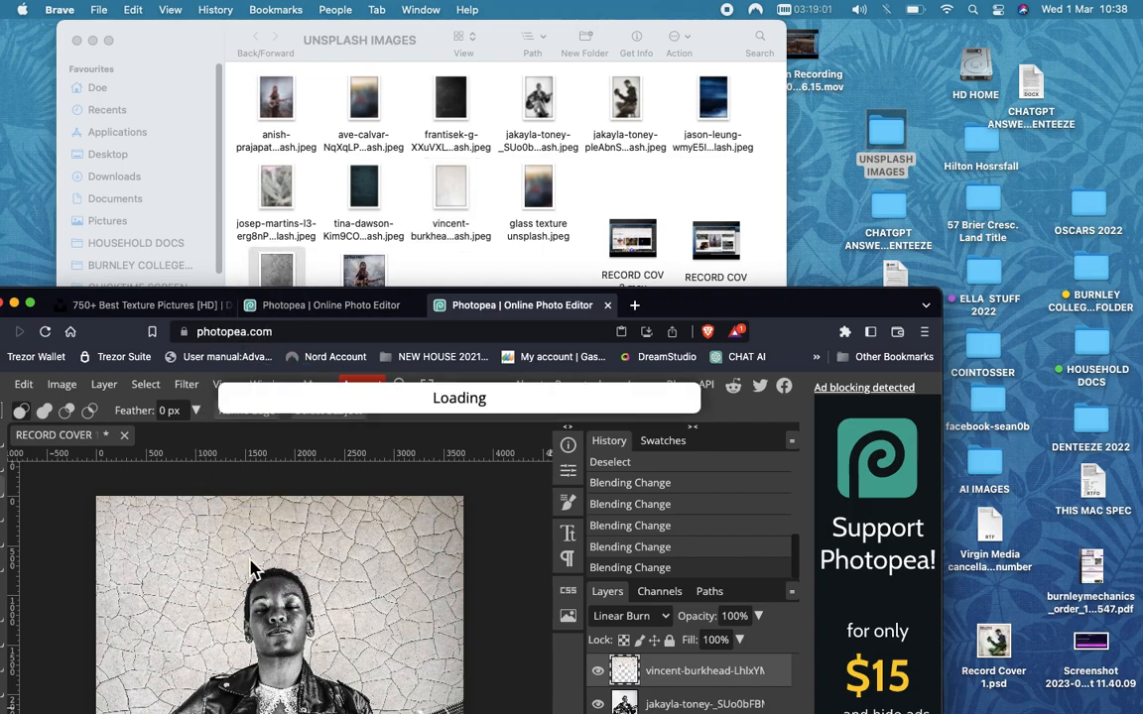
{"action": "left_click_drag", "start_coordinate": [737, 294], "coordinate": [755, 112]}
{"action": "left_click_drag", "start_coordinate": [251, 406], "coordinate": [158, 347]}
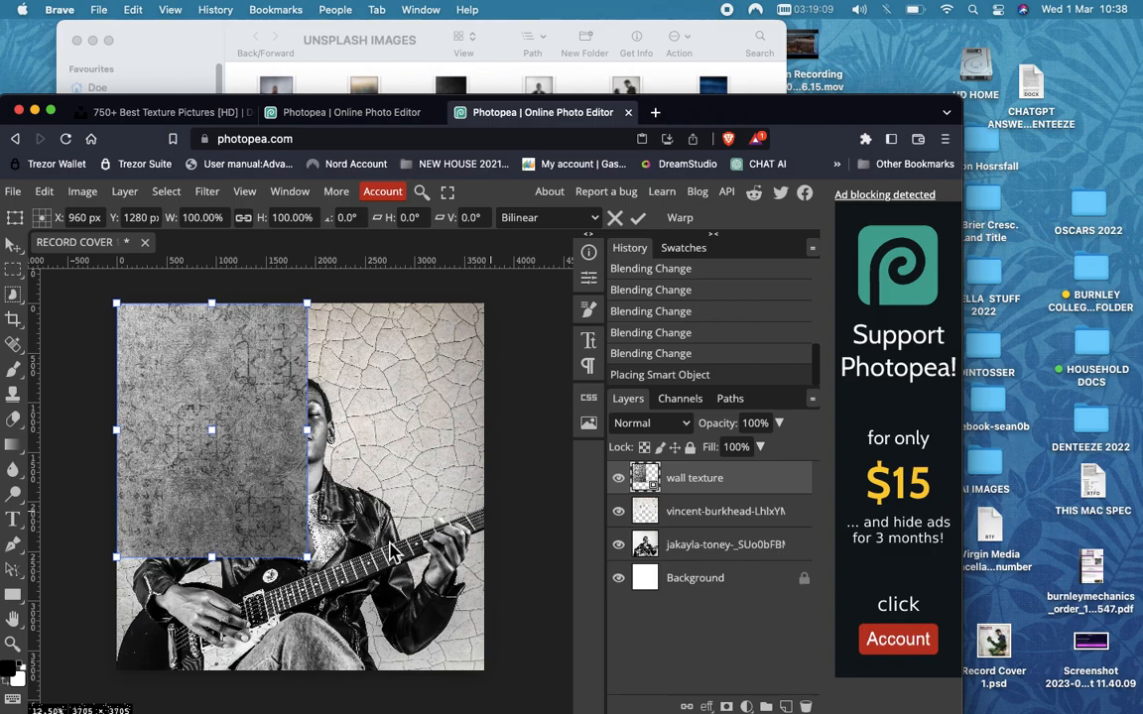
{"action": "left_click_drag", "start_coordinate": [311, 557], "coordinate": [405, 496]}
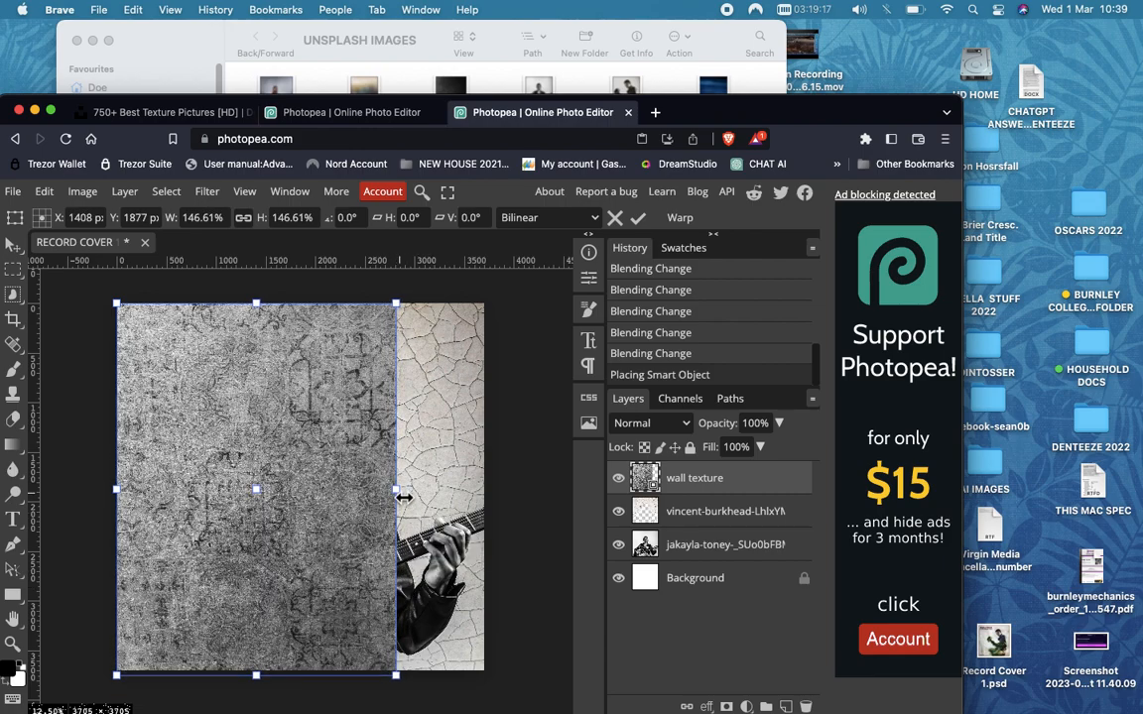
{"action": "left_click_drag", "start_coordinate": [397, 501], "coordinate": [489, 493]}
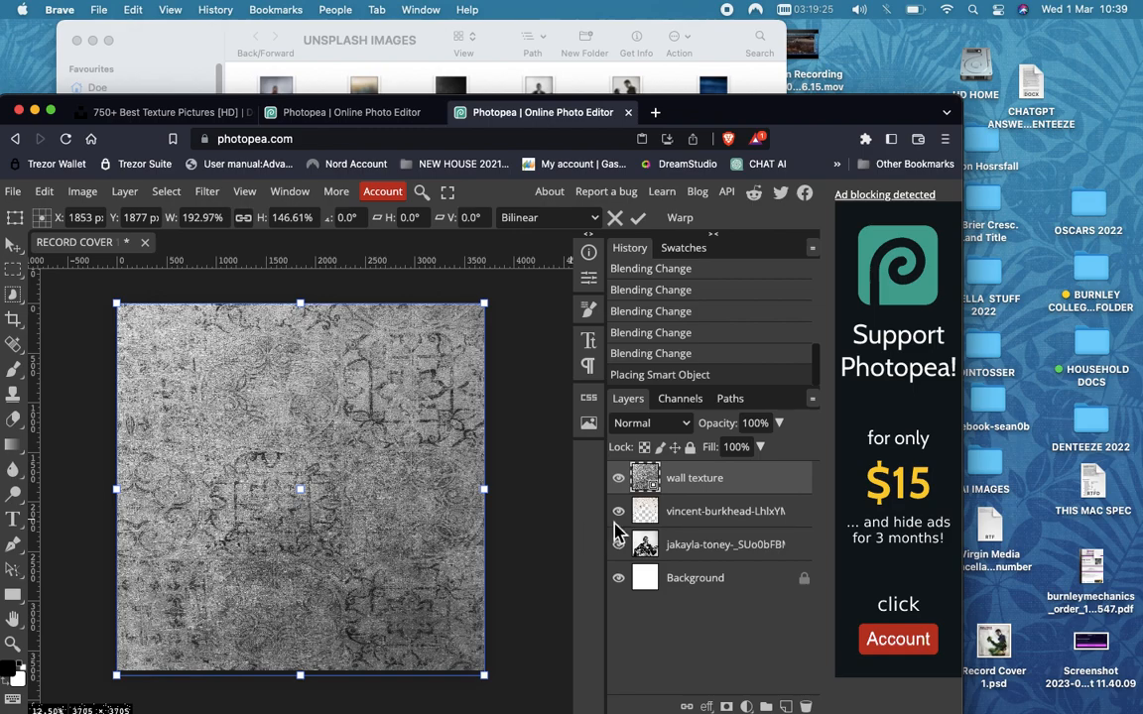
Apply the transform on the wall texture layer with the Dissolve blend mode, and rasterize the layer
{"action": "left_click", "coordinate": [684, 426]}
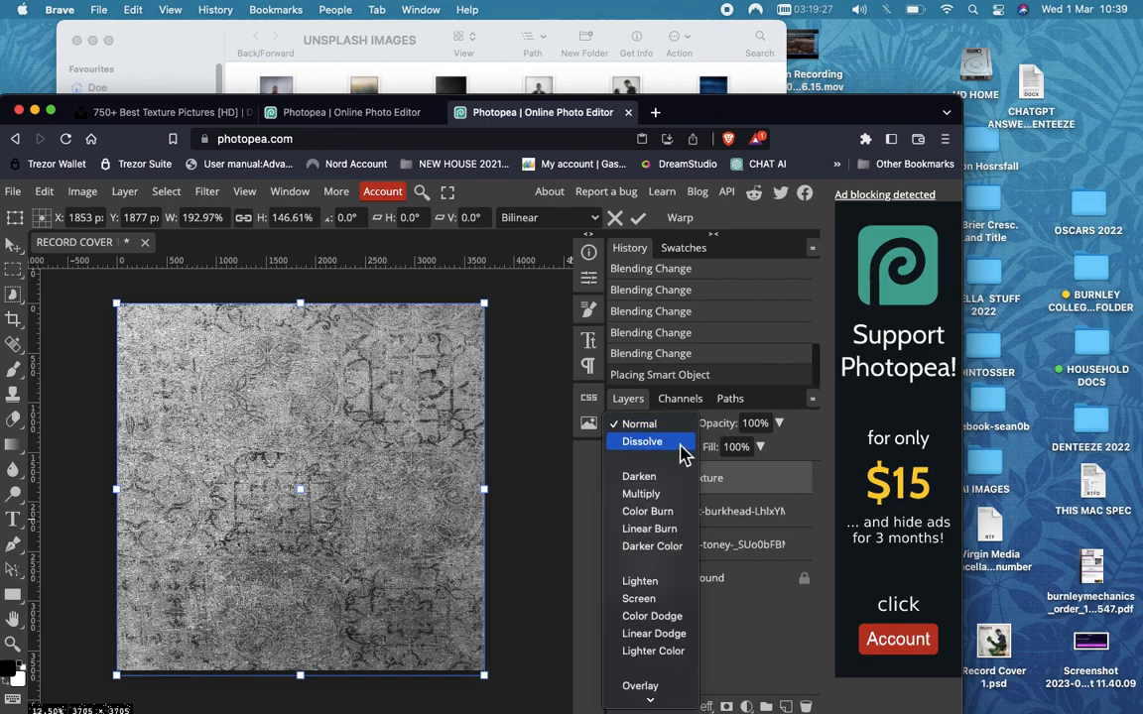
{"action": "left_click", "coordinate": [681, 445]}
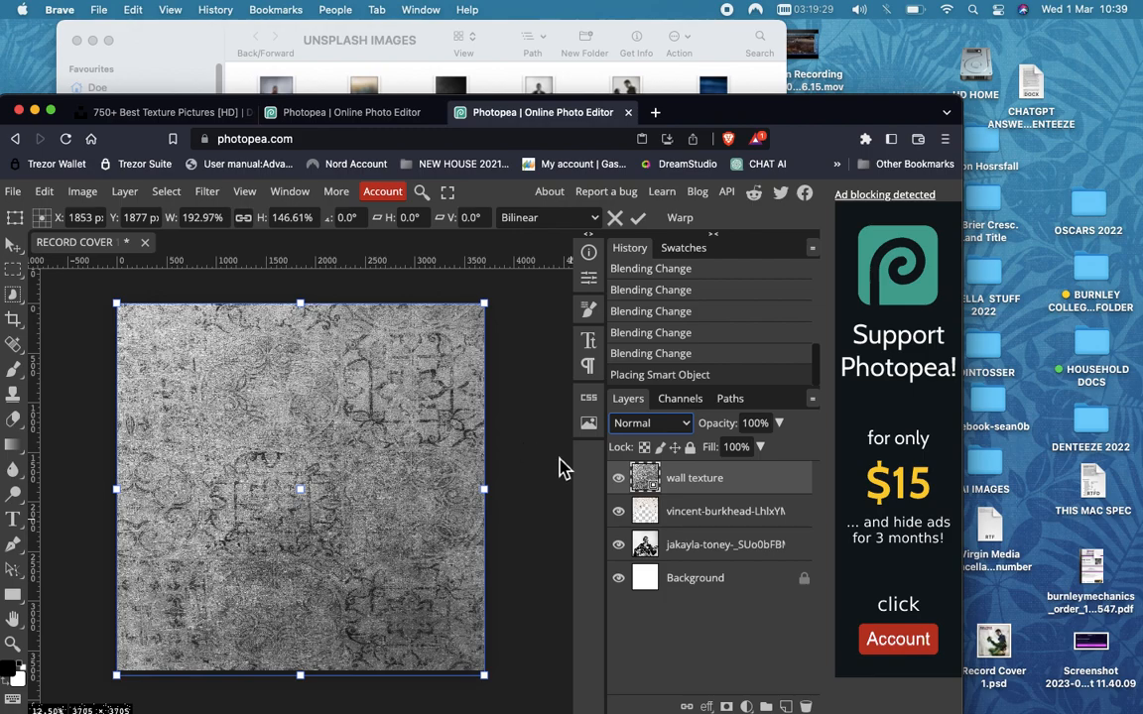
{"action": "left_click", "coordinate": [510, 418]}
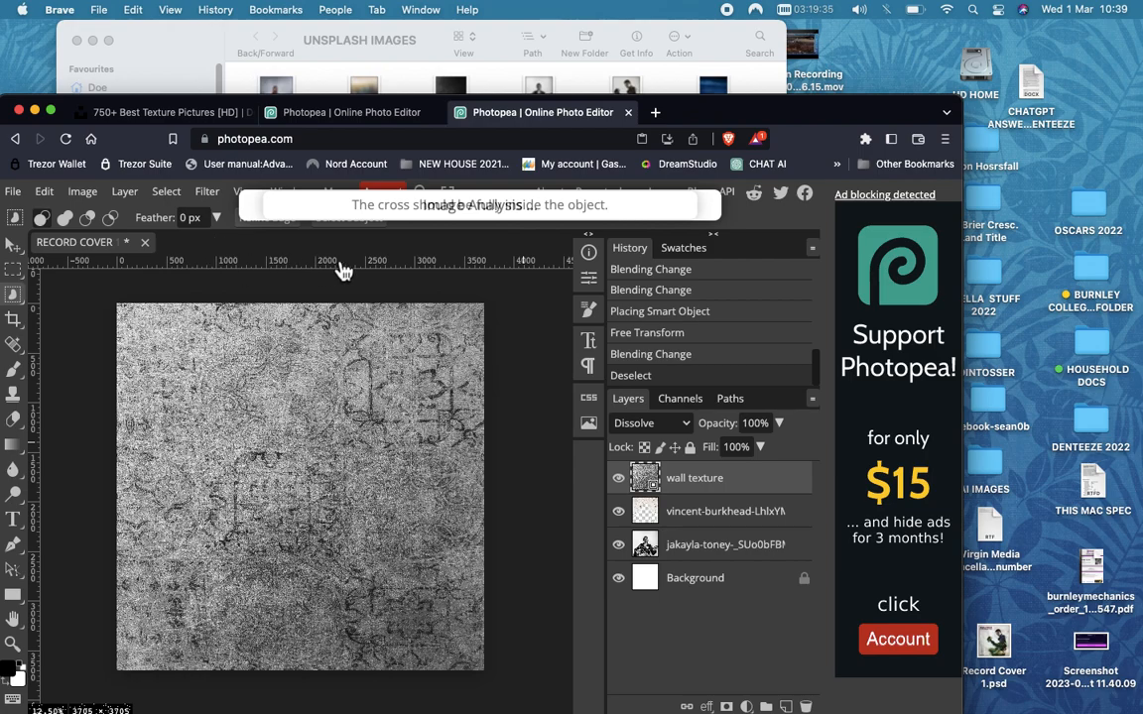
{"action": "left_click_drag", "start_coordinate": [727, 115], "coordinate": [765, 46]}
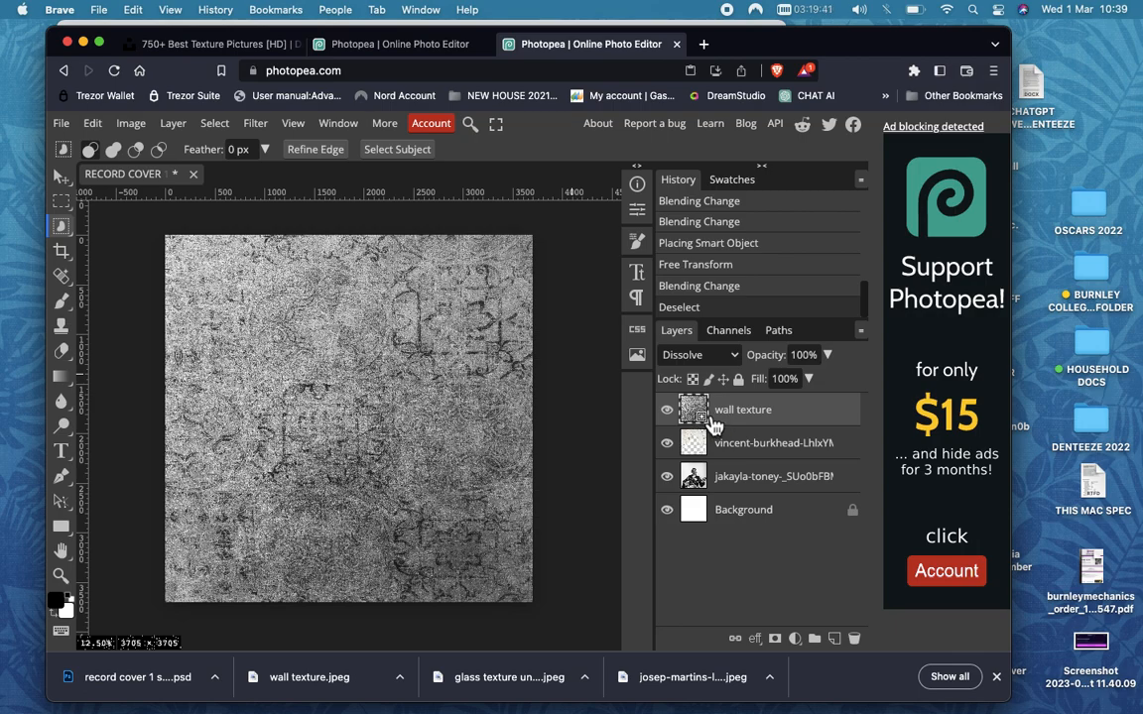
{"action": "left_click", "coordinate": [178, 125]}
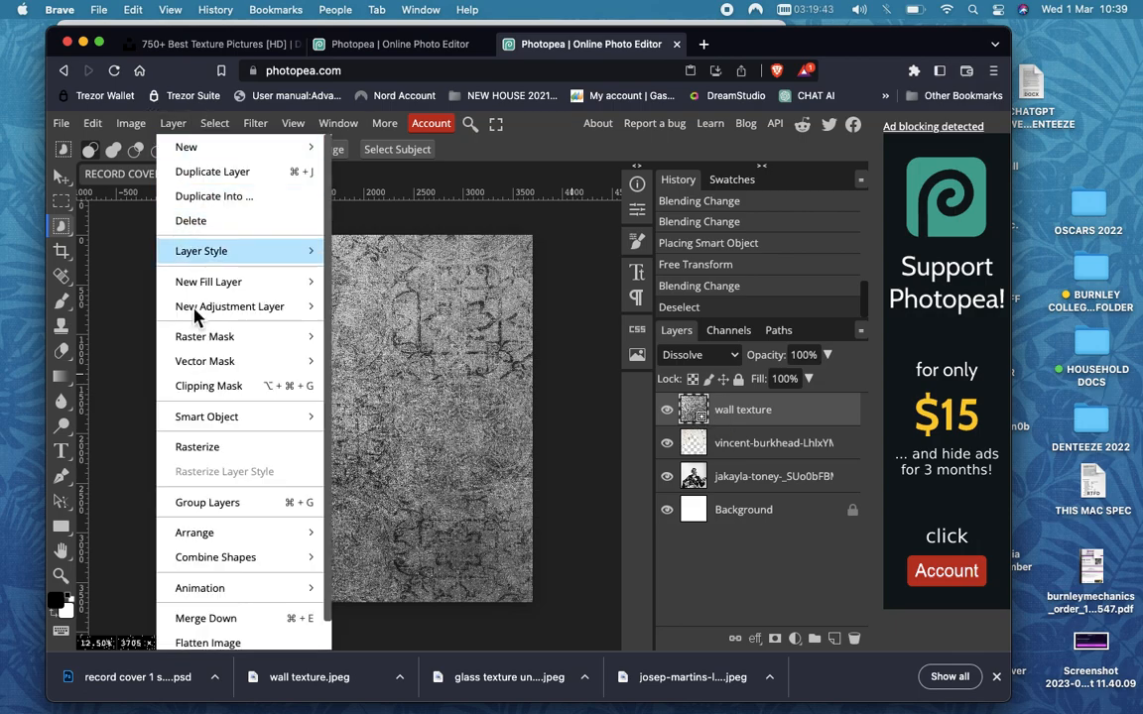
{"action": "left_click", "coordinate": [214, 448]}
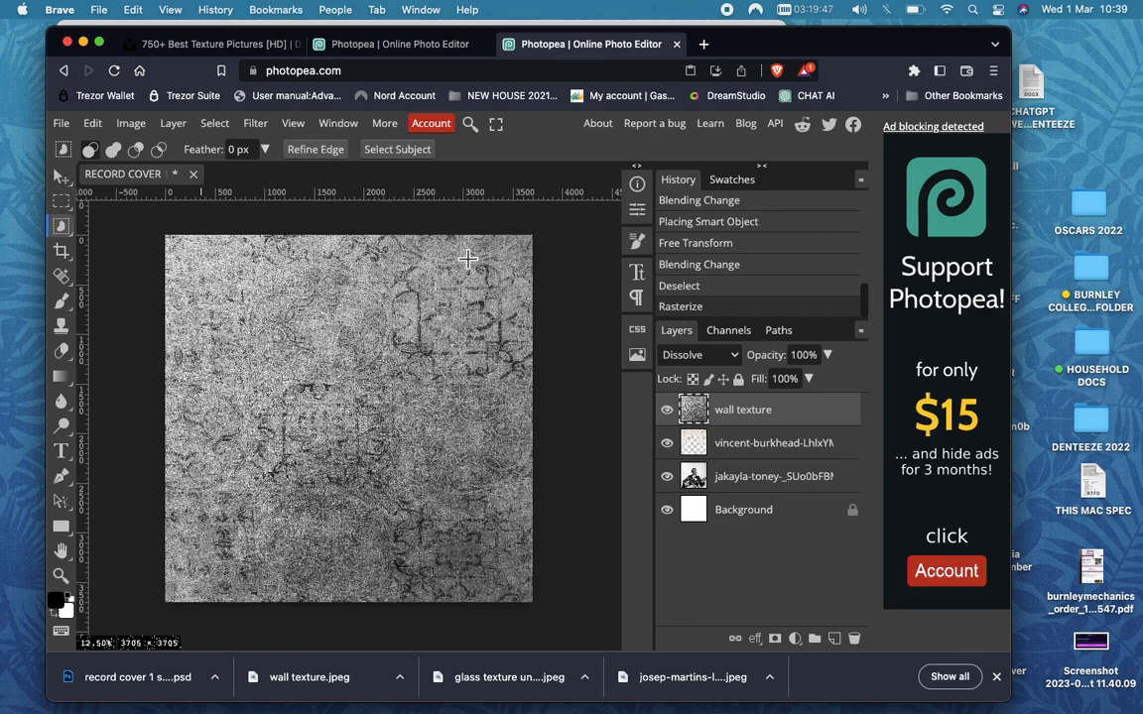
Try the Darken, Multiply, Color Burn, Linear Burn and Darker Color blend modes on the wall texture layer
{"action": "left_click", "coordinate": [716, 358]}
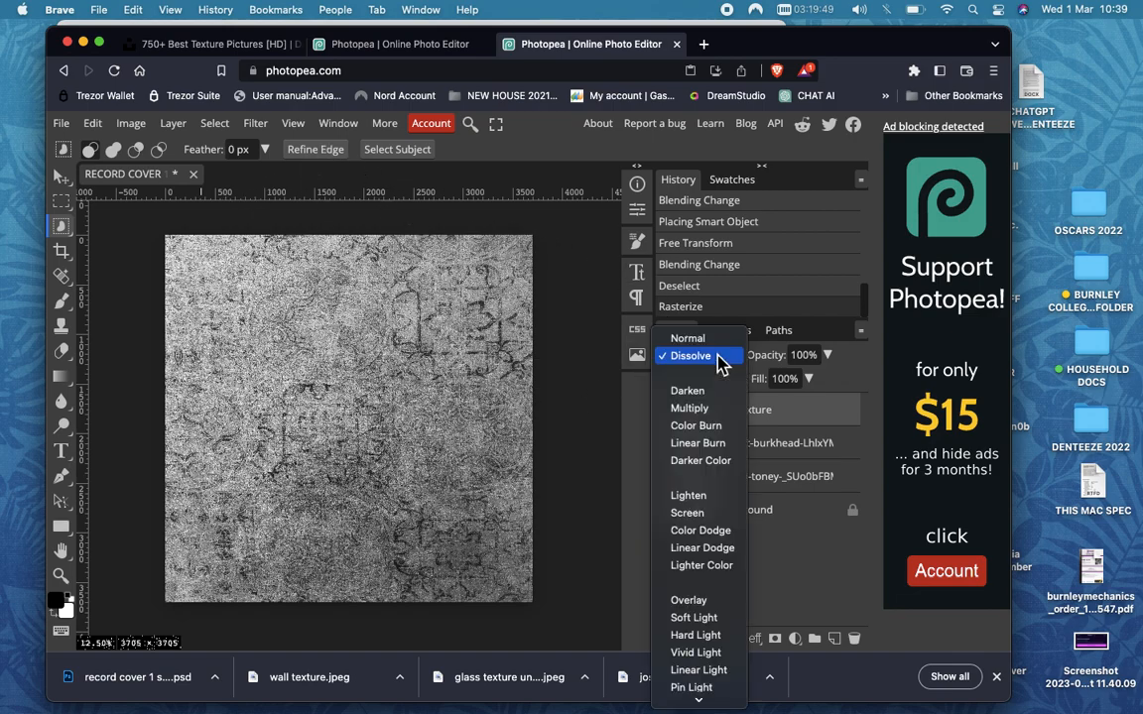
{"action": "left_click", "coordinate": [707, 391]}
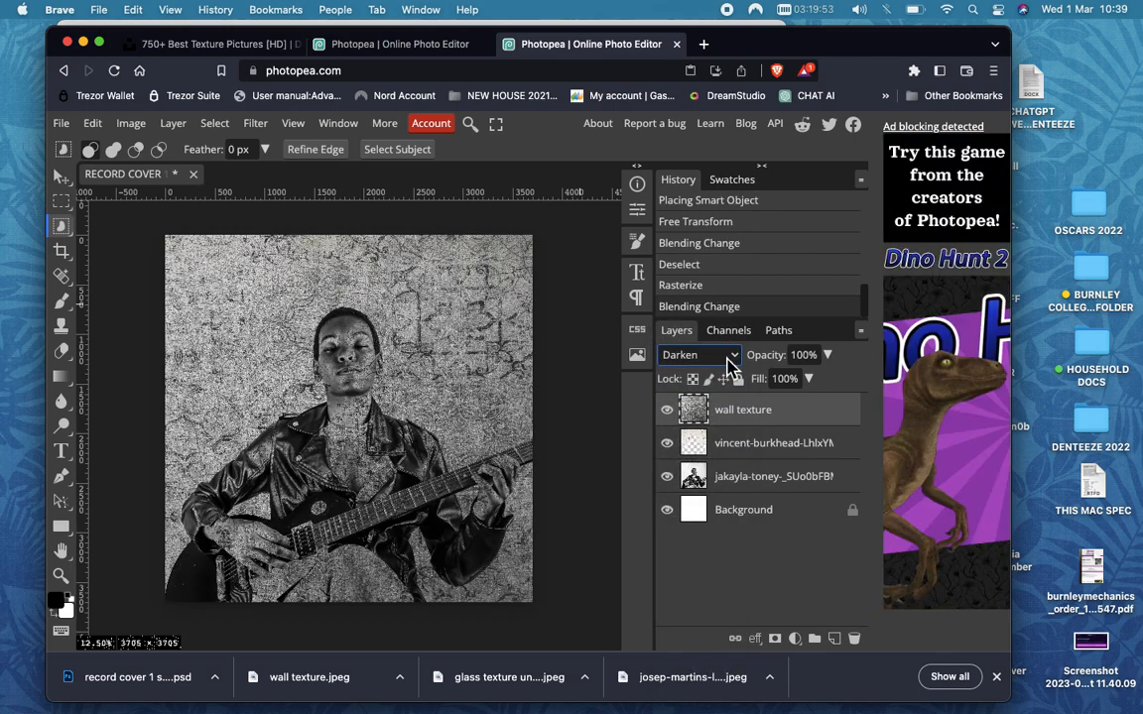
{"action": "left_click", "coordinate": [726, 362]}
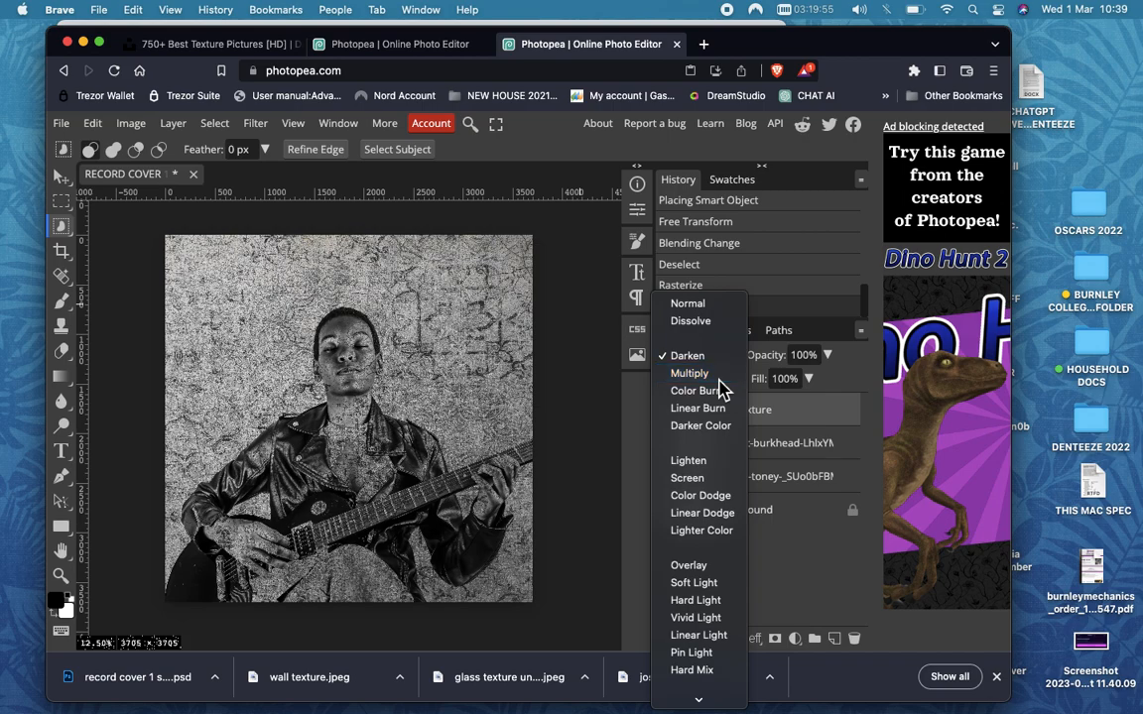
{"action": "left_click", "coordinate": [694, 373]}
{"action": "left_click", "coordinate": [722, 357]}
{"action": "left_click", "coordinate": [716, 383]}
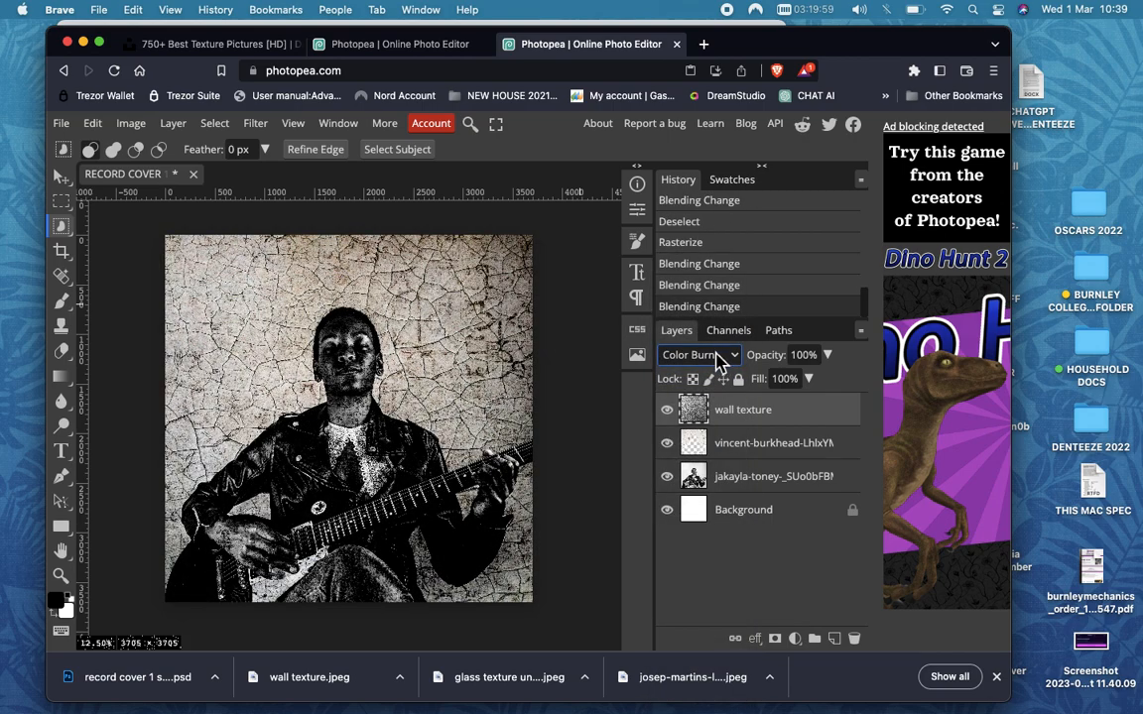
{"action": "left_click", "coordinate": [718, 362]}
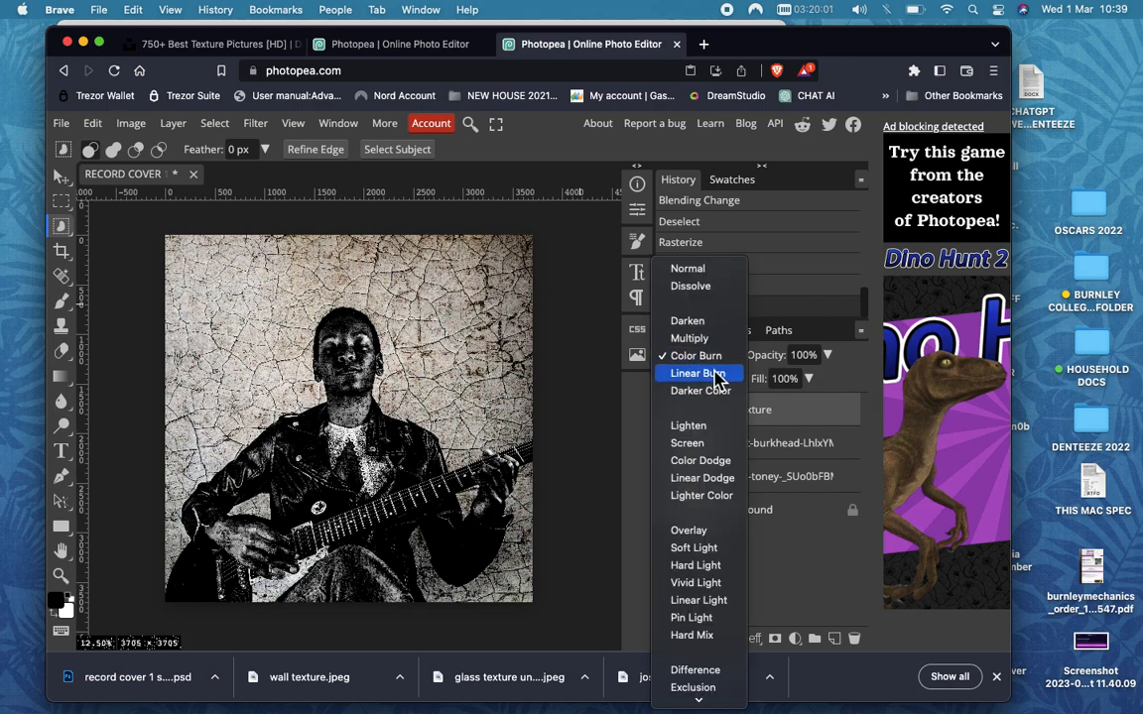
{"action": "left_click", "coordinate": [720, 377]}
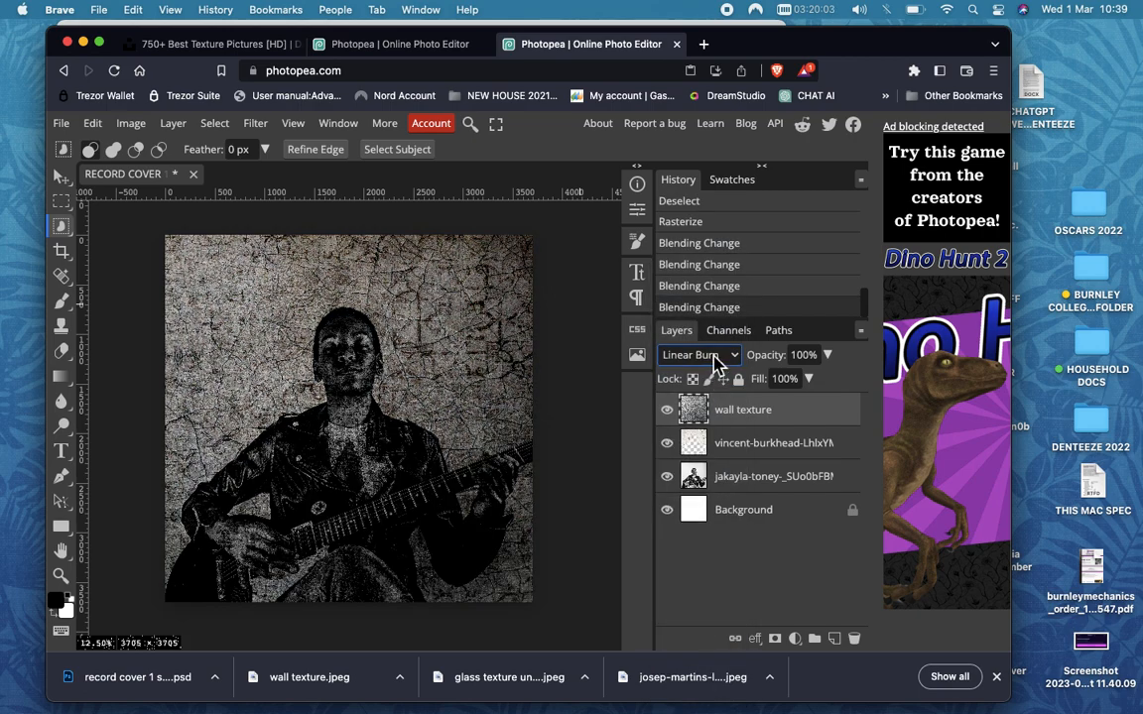
{"action": "left_click", "coordinate": [716, 363]}
{"action": "left_click", "coordinate": [714, 373]}
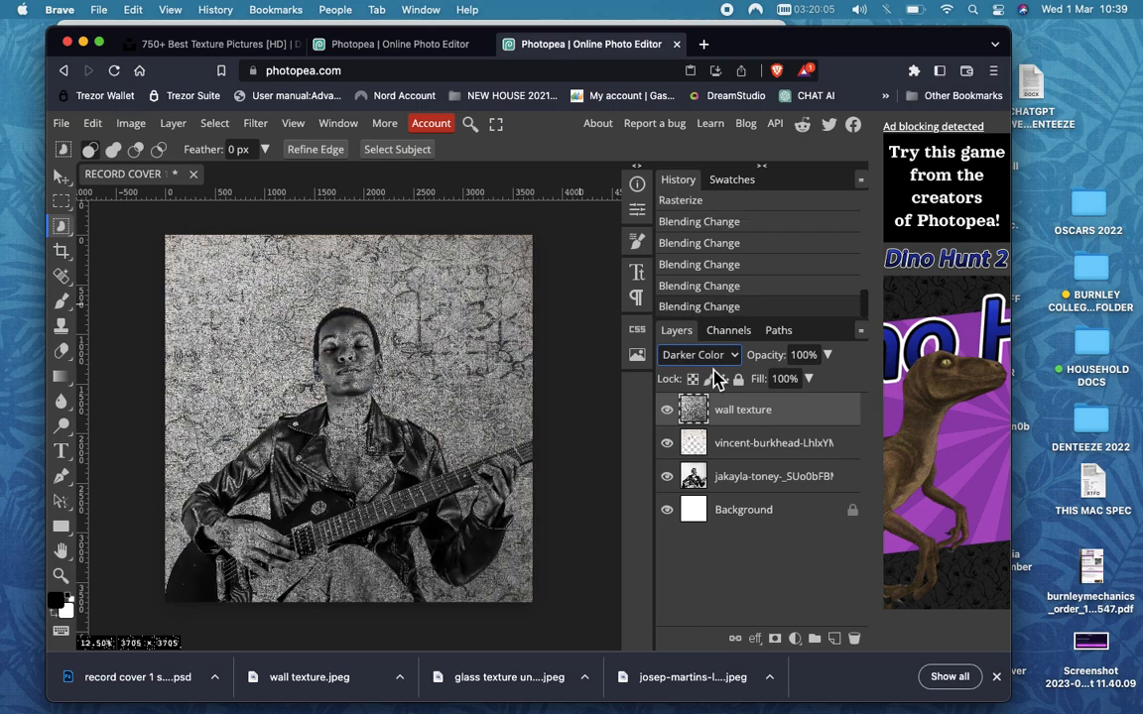
Try the Lighten, Color Dodge and Linear Dodge blend modes on the wall texture layer
{"action": "left_click", "coordinate": [708, 362]}
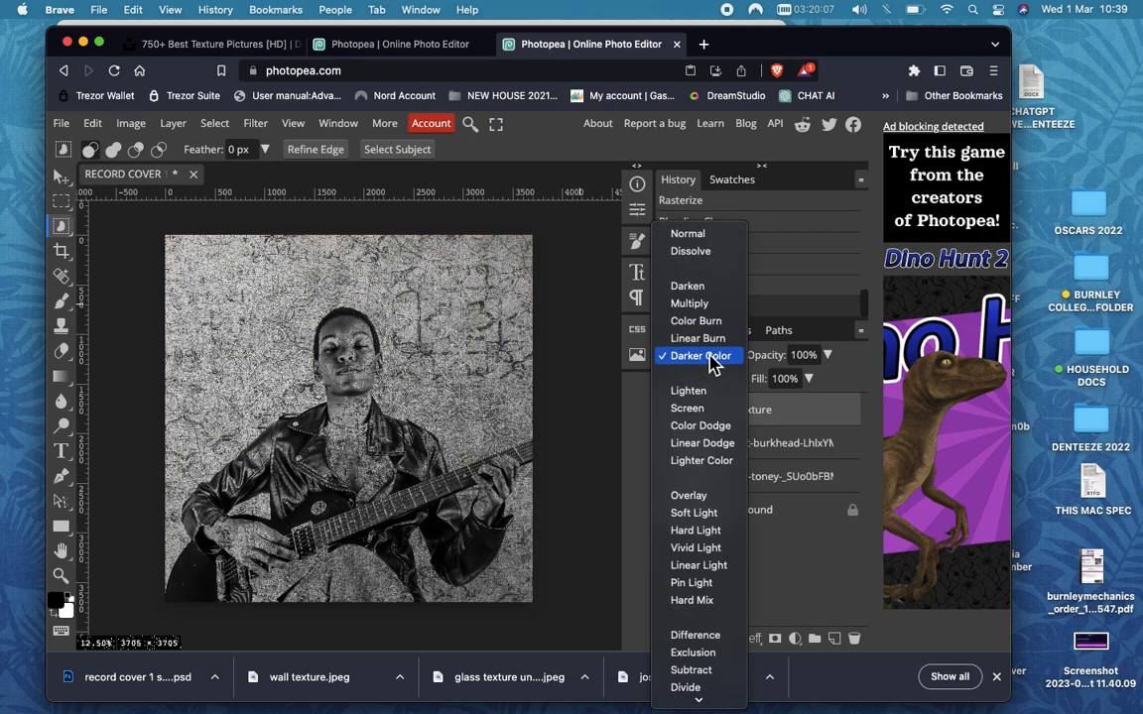
{"action": "left_click", "coordinate": [708, 400]}
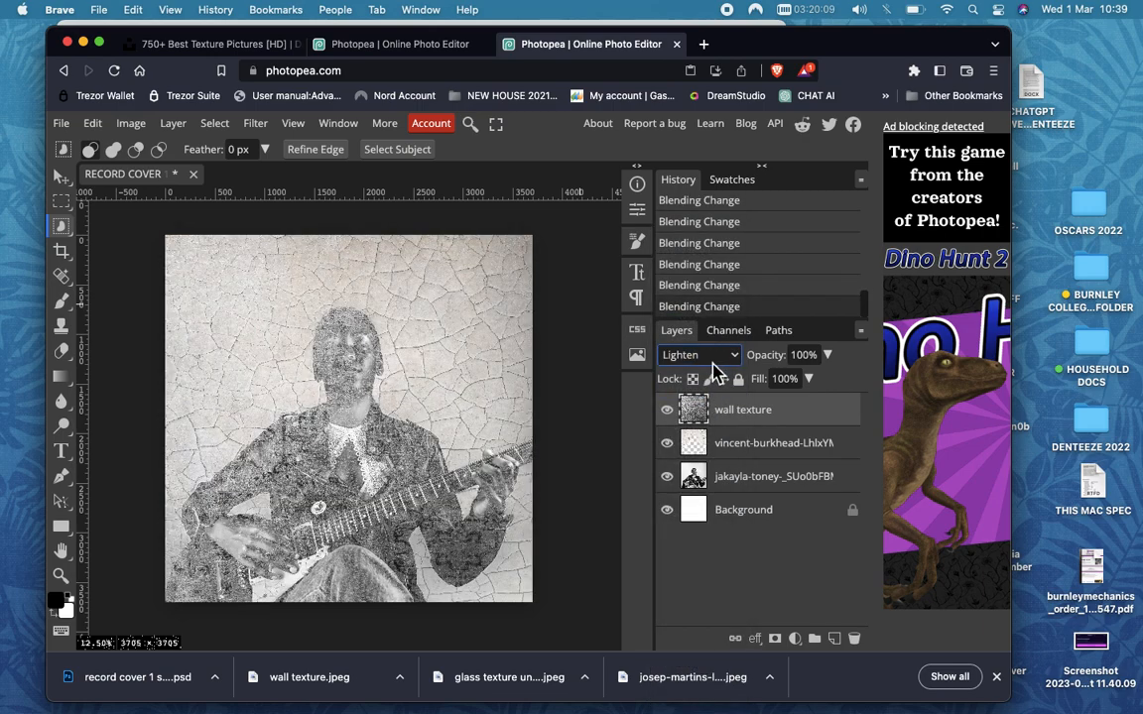
{"action": "left_click", "coordinate": [709, 356]}
{"action": "left_click", "coordinate": [716, 395]}
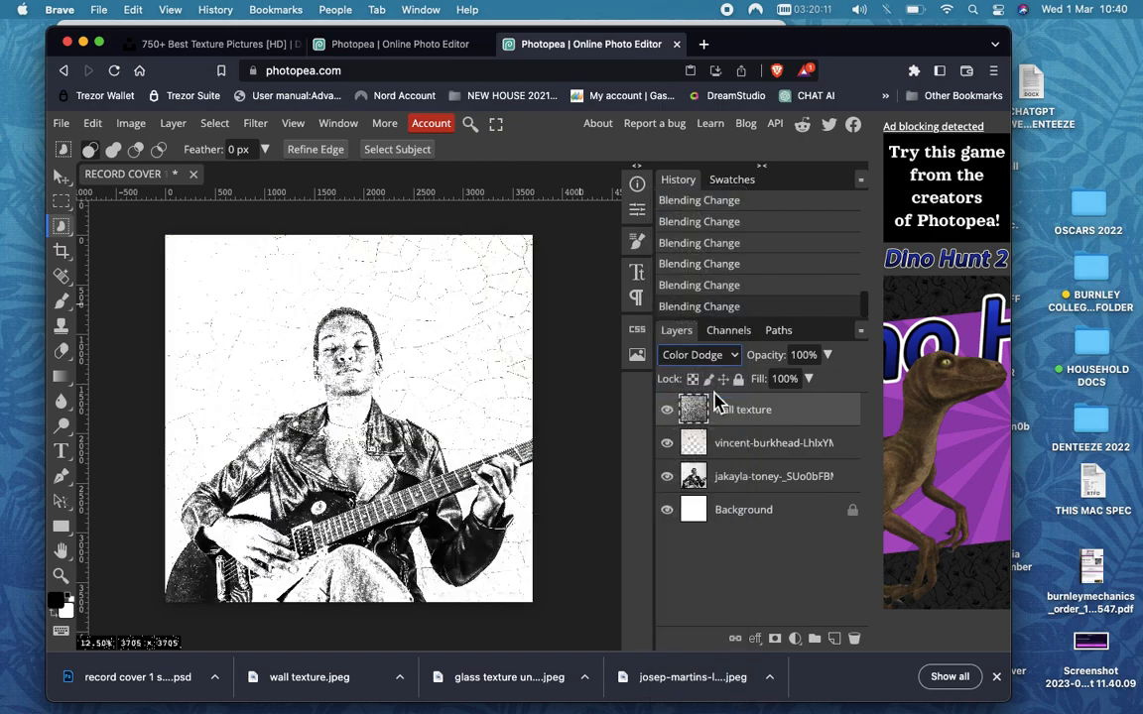
{"action": "left_click", "coordinate": [717, 360]}
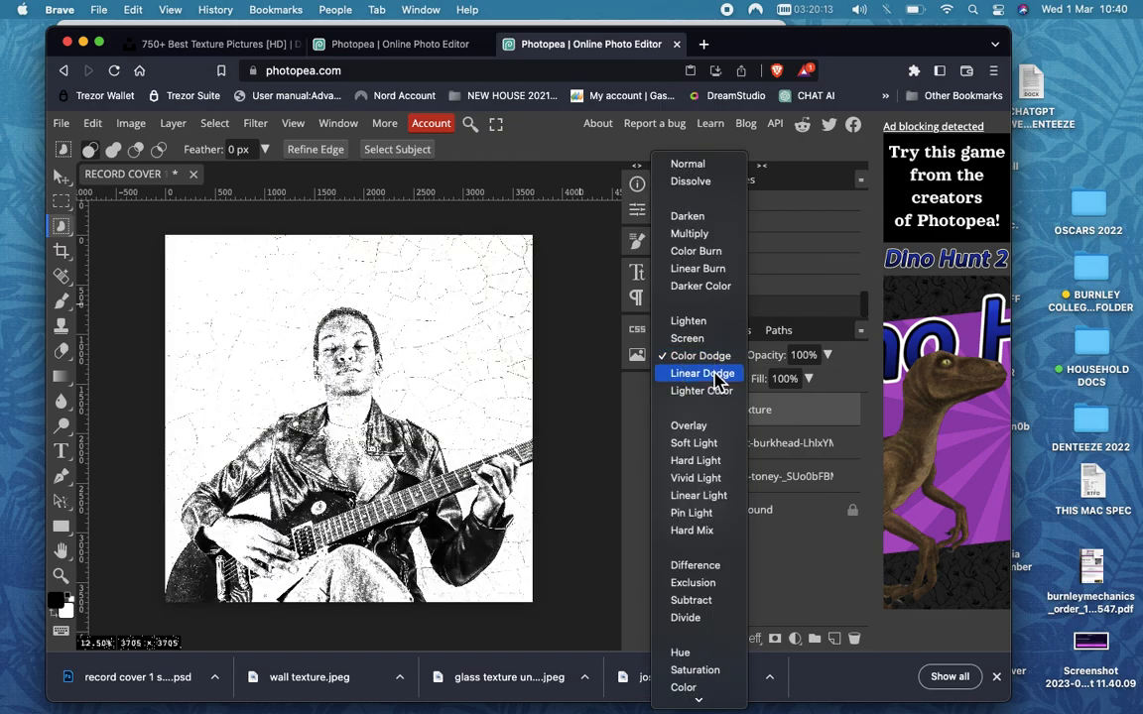
{"action": "left_click", "coordinate": [716, 371]}
Try the Overlay, Soft Light, Hard Light and Vivid Light blend modes on the wall texture layer
{"action": "left_click", "coordinate": [716, 365]}
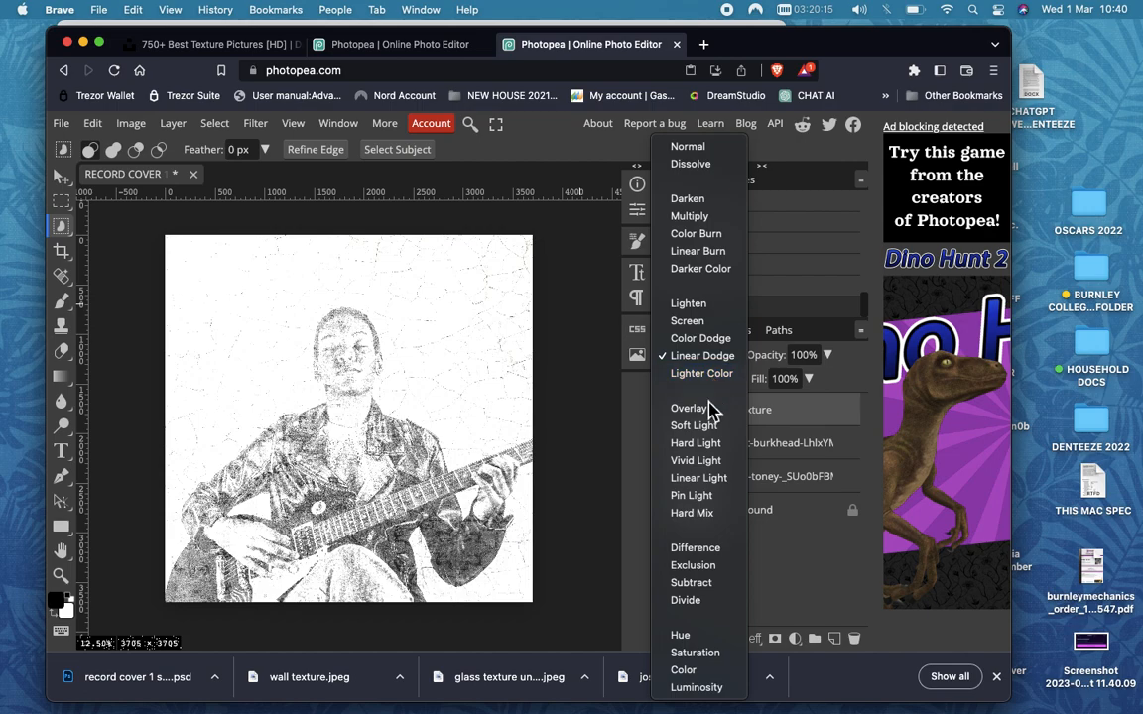
{"action": "left_click", "coordinate": [712, 409]}
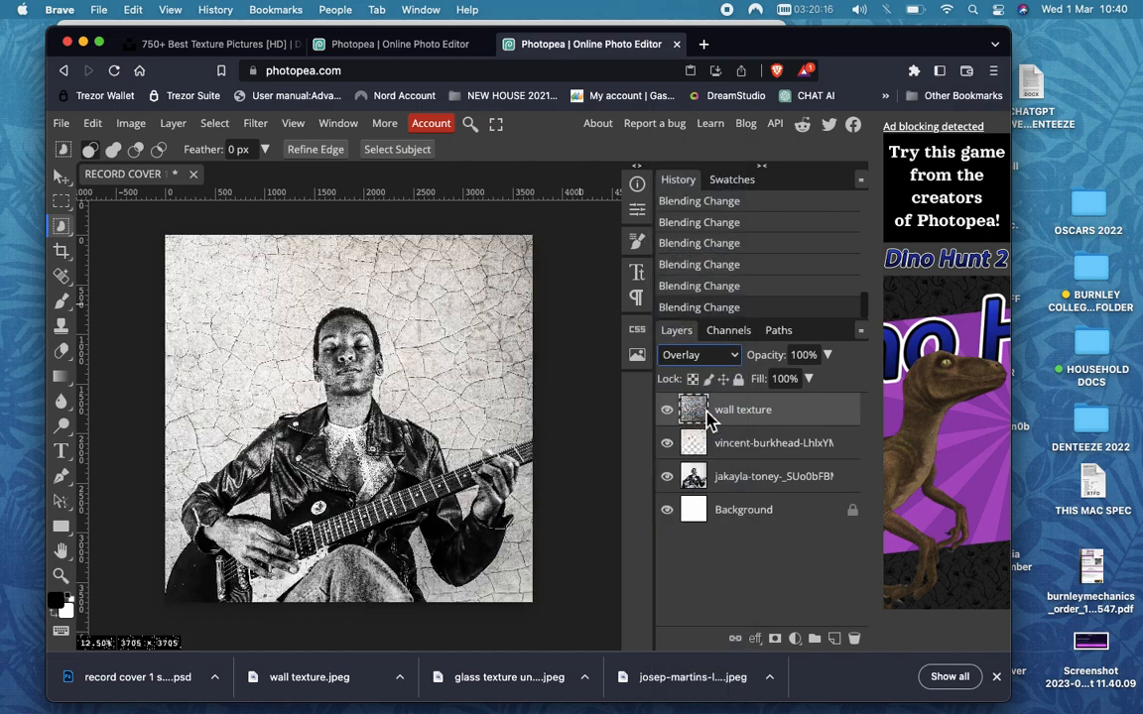
{"action": "left_click", "coordinate": [716, 363]}
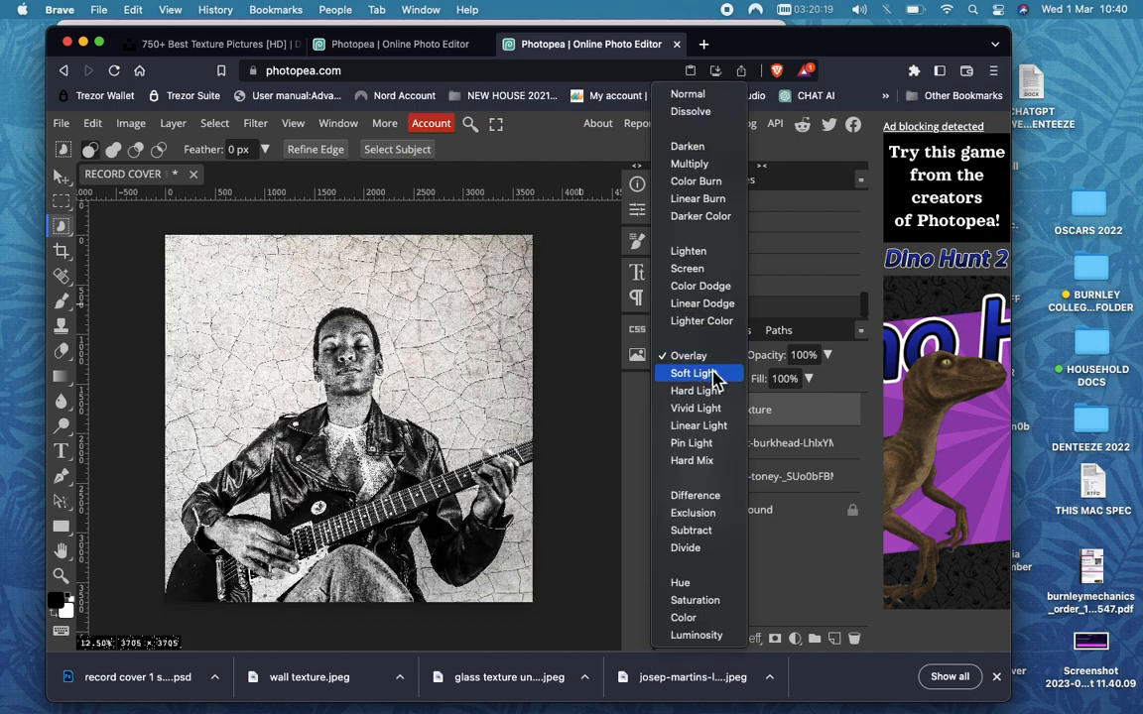
{"action": "left_click", "coordinate": [715, 375]}
{"action": "left_click", "coordinate": [716, 359]}
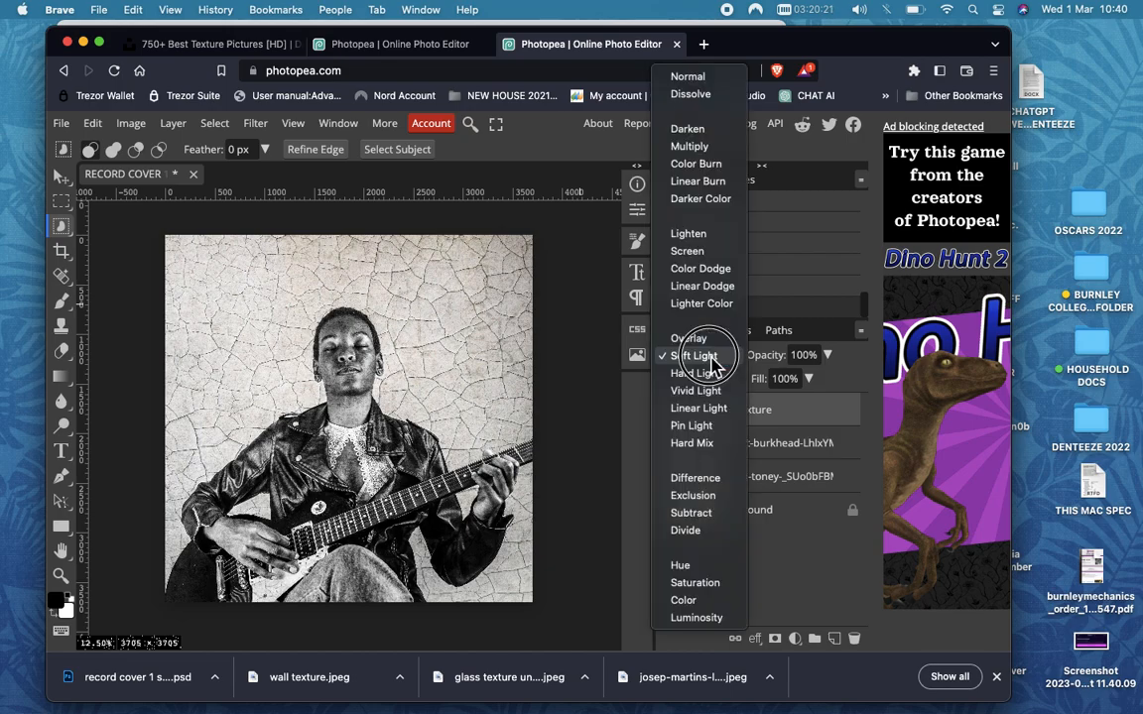
{"action": "left_click", "coordinate": [706, 381]}
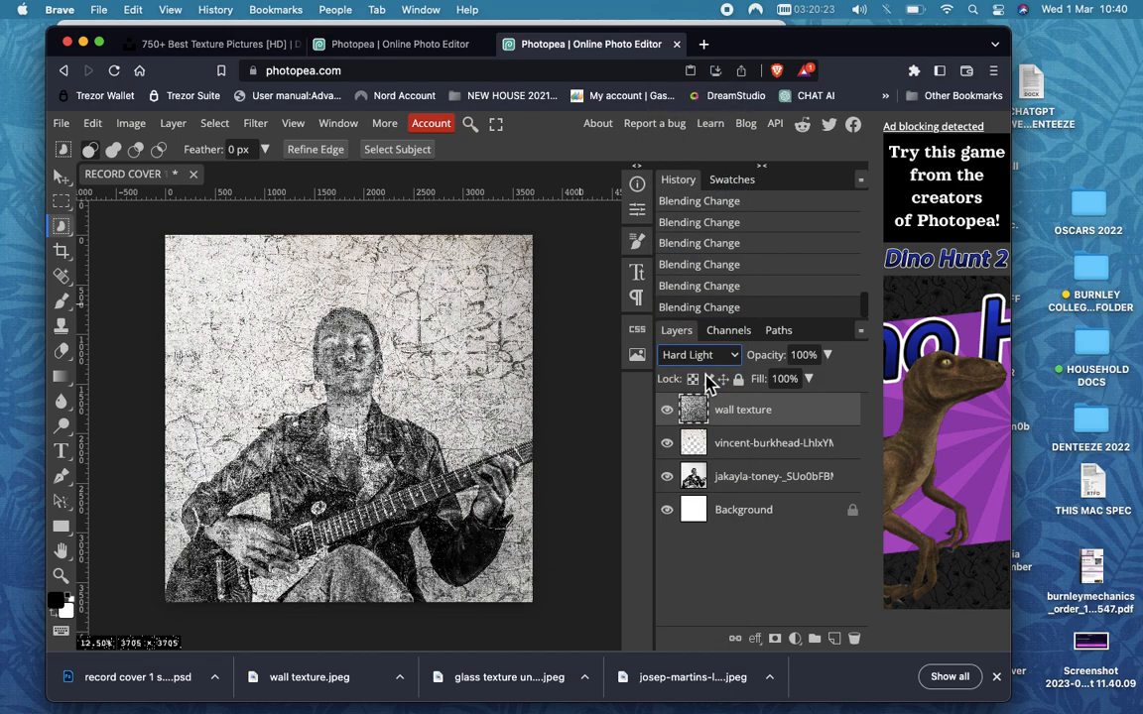
{"action": "left_click", "coordinate": [706, 357]}
{"action": "left_click", "coordinate": [707, 374]}
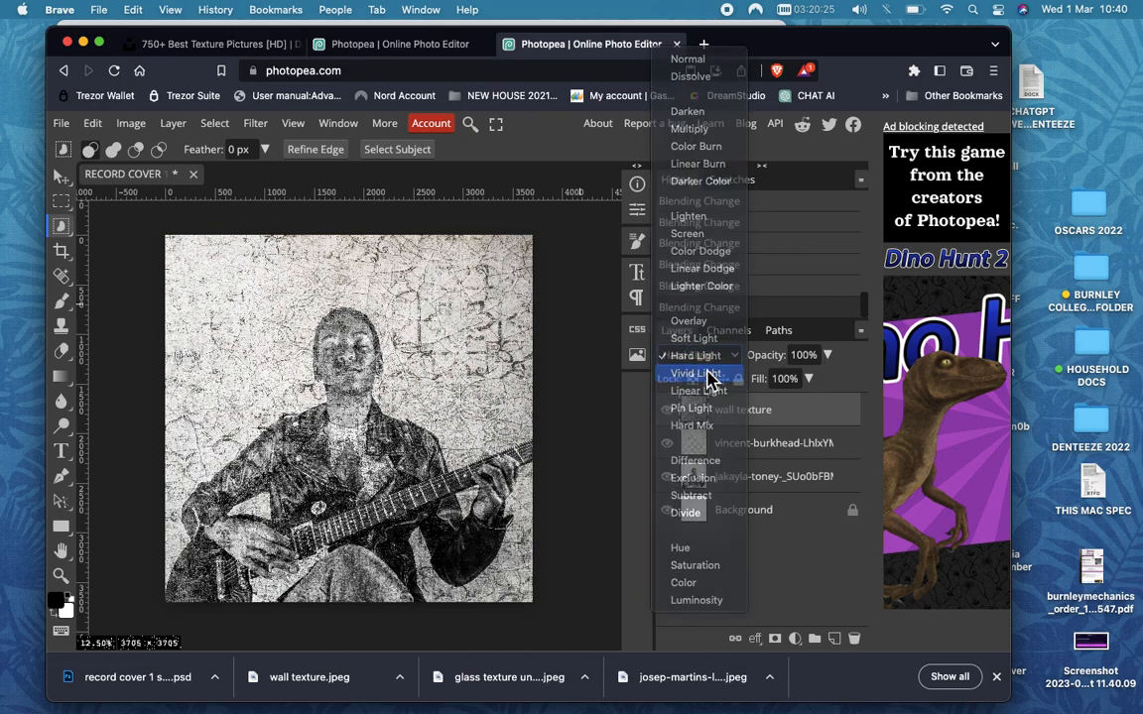
Try the Linear Light, Pin Light and Hard Mix blend modes on the wall texture layer
{"action": "left_click", "coordinate": [707, 362]}
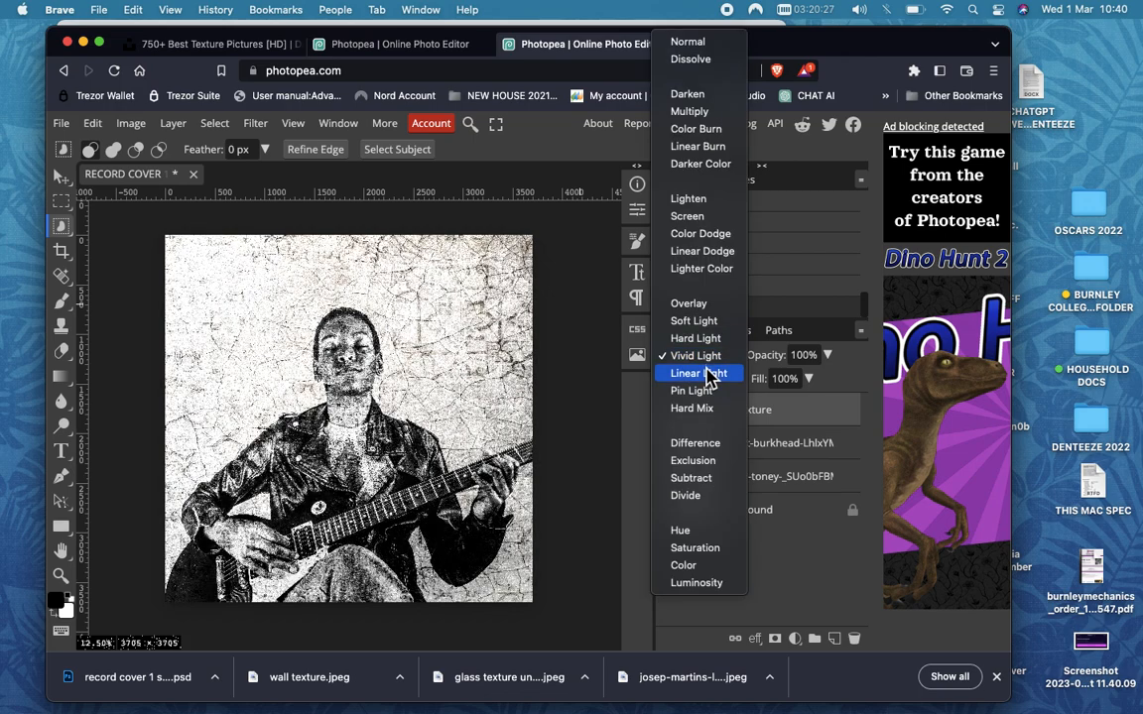
{"action": "left_click", "coordinate": [708, 373]}
{"action": "left_click", "coordinate": [707, 364]}
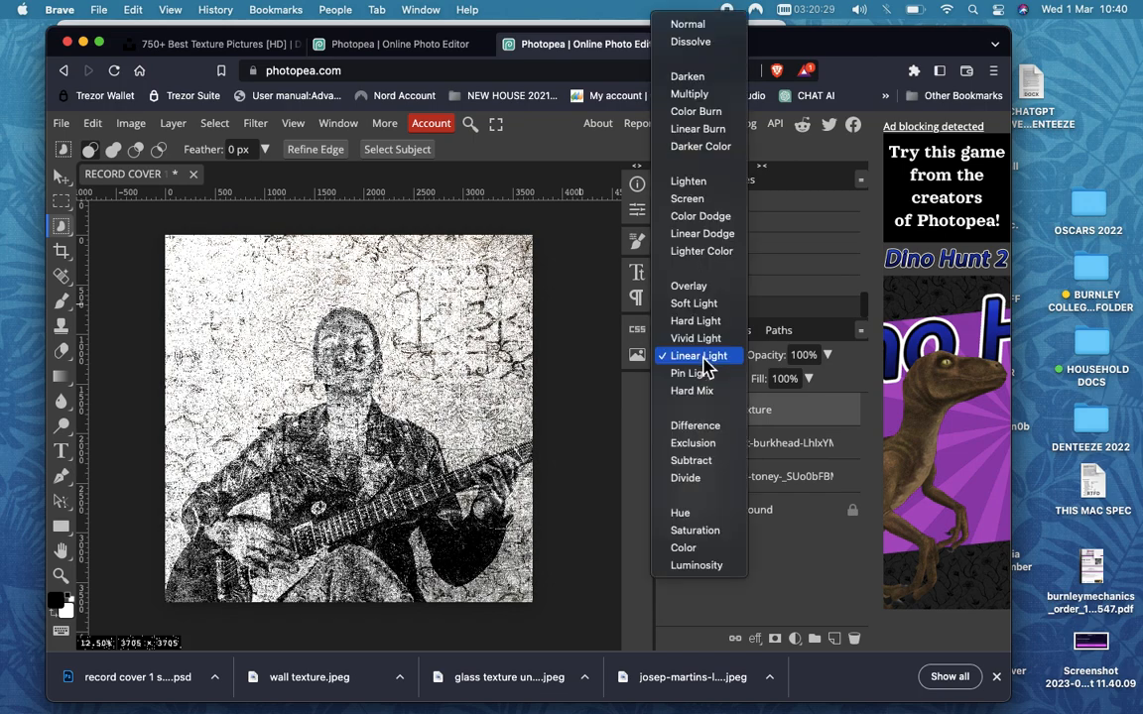
{"action": "left_click", "coordinate": [706, 375]}
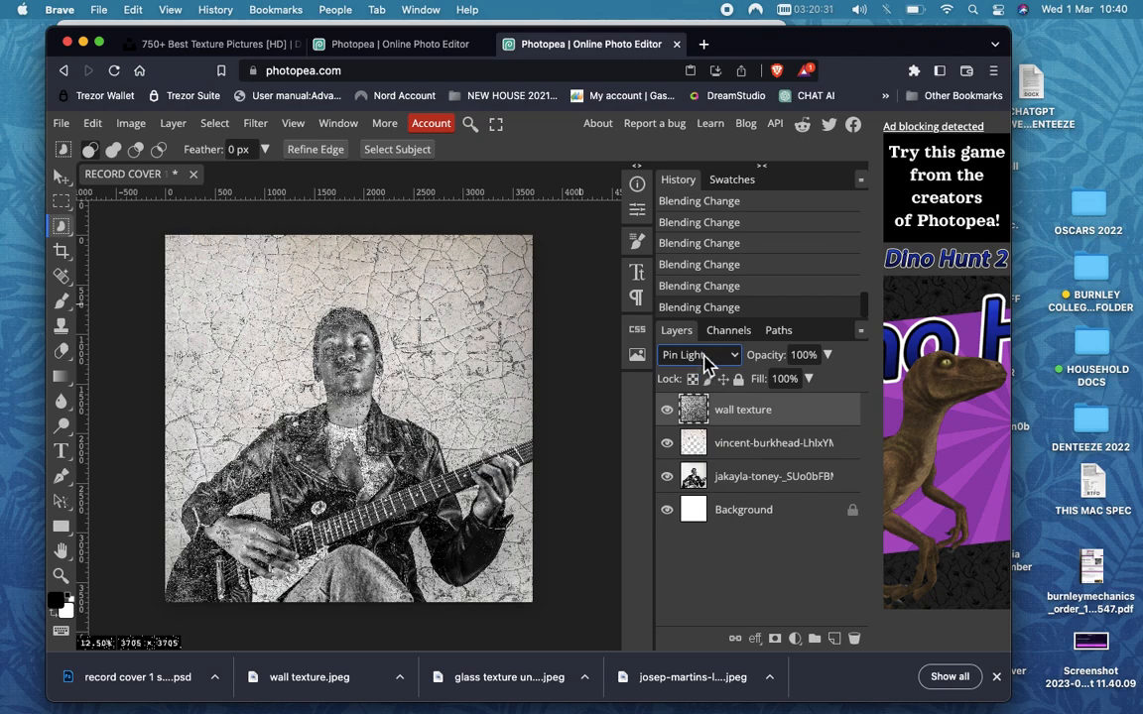
{"action": "left_click", "coordinate": [706, 359]}
{"action": "left_click", "coordinate": [701, 376]}
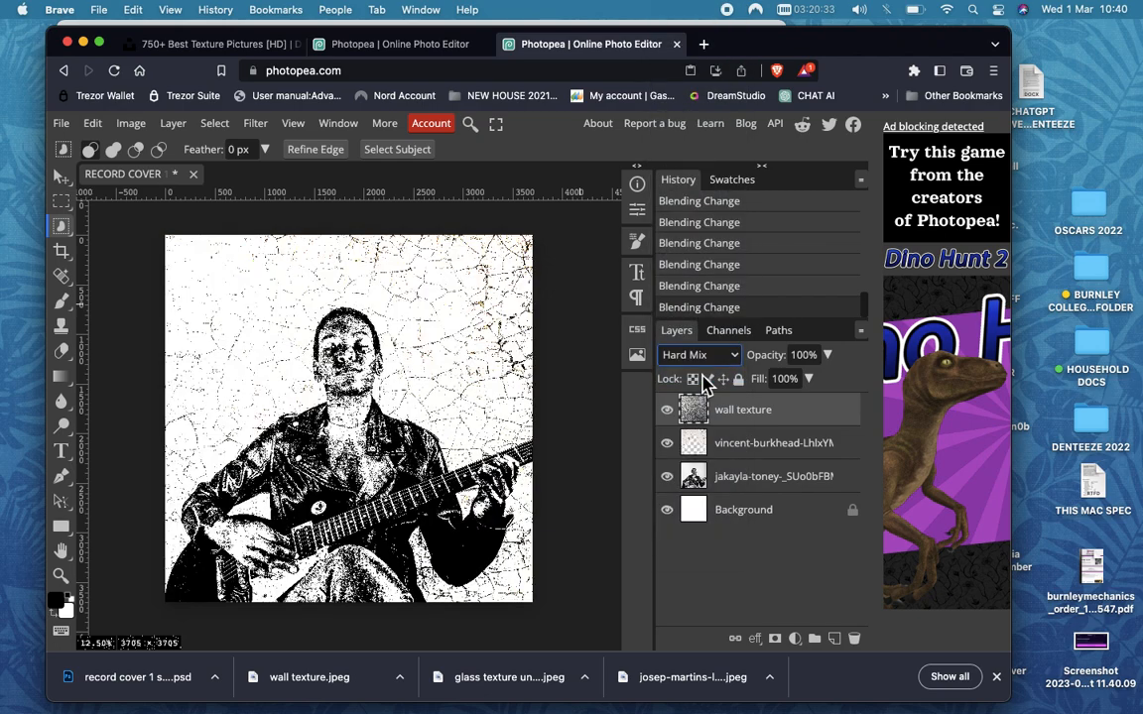
Try the Difference and Exclusion blend modes on the wall texture layer and set it to Subtract
{"action": "left_click", "coordinate": [707, 363]}
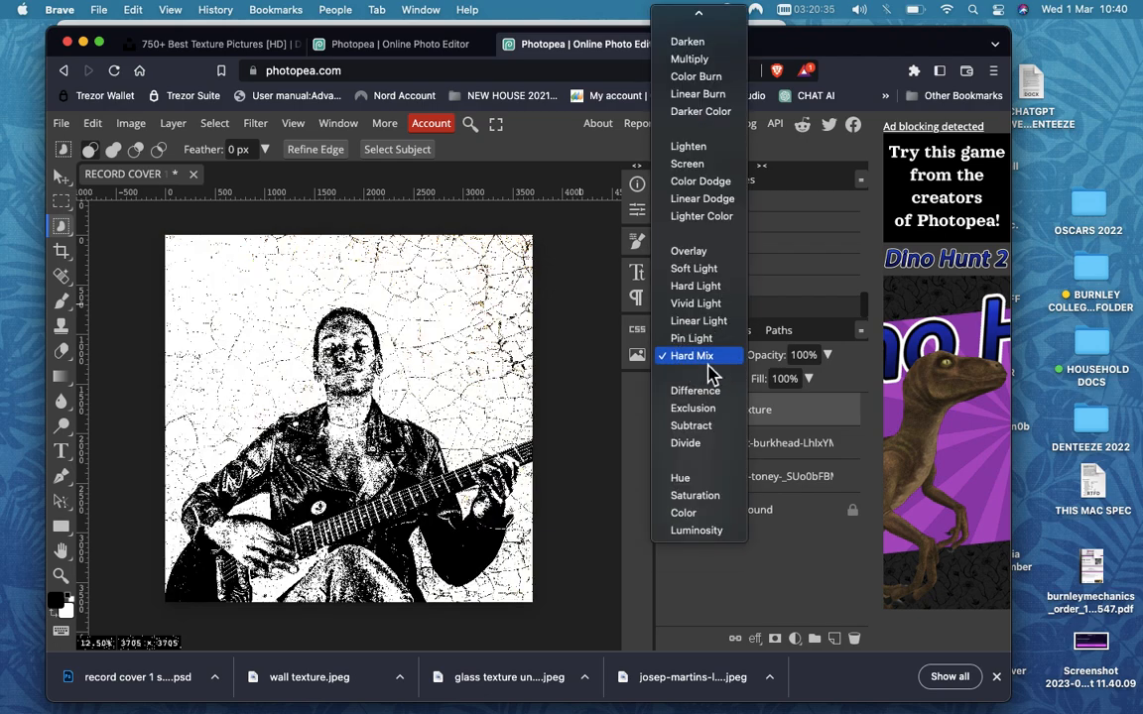
{"action": "left_click", "coordinate": [707, 391]}
{"action": "left_click", "coordinate": [702, 360]}
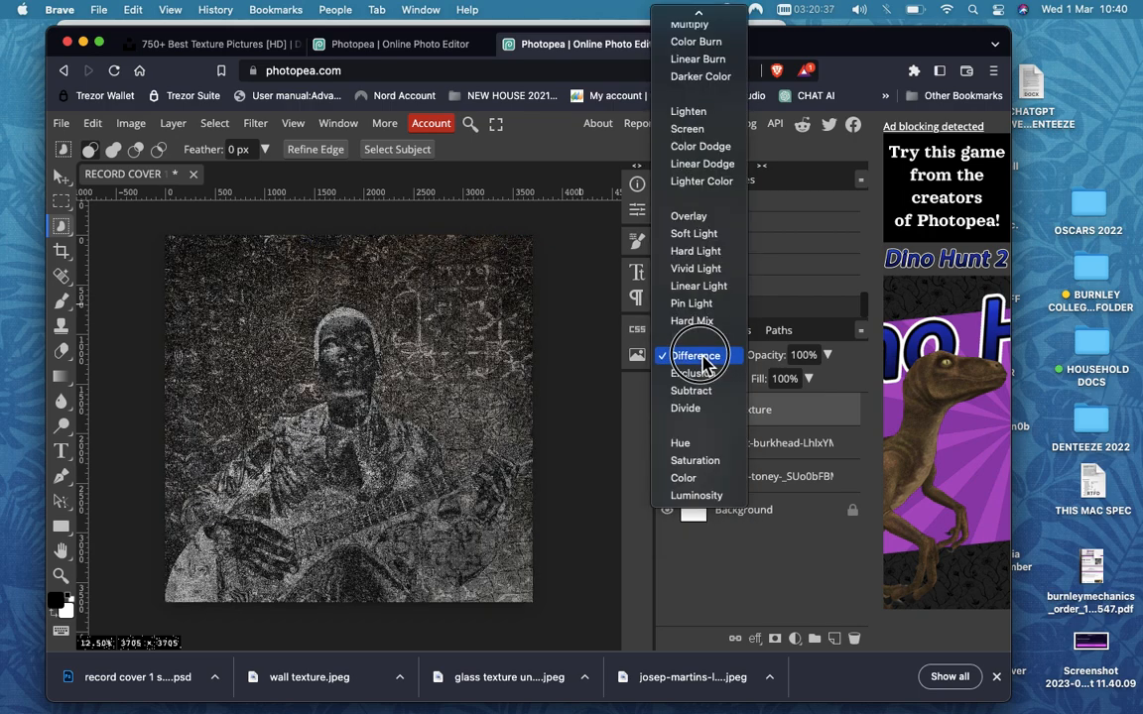
{"action": "left_click", "coordinate": [702, 377]}
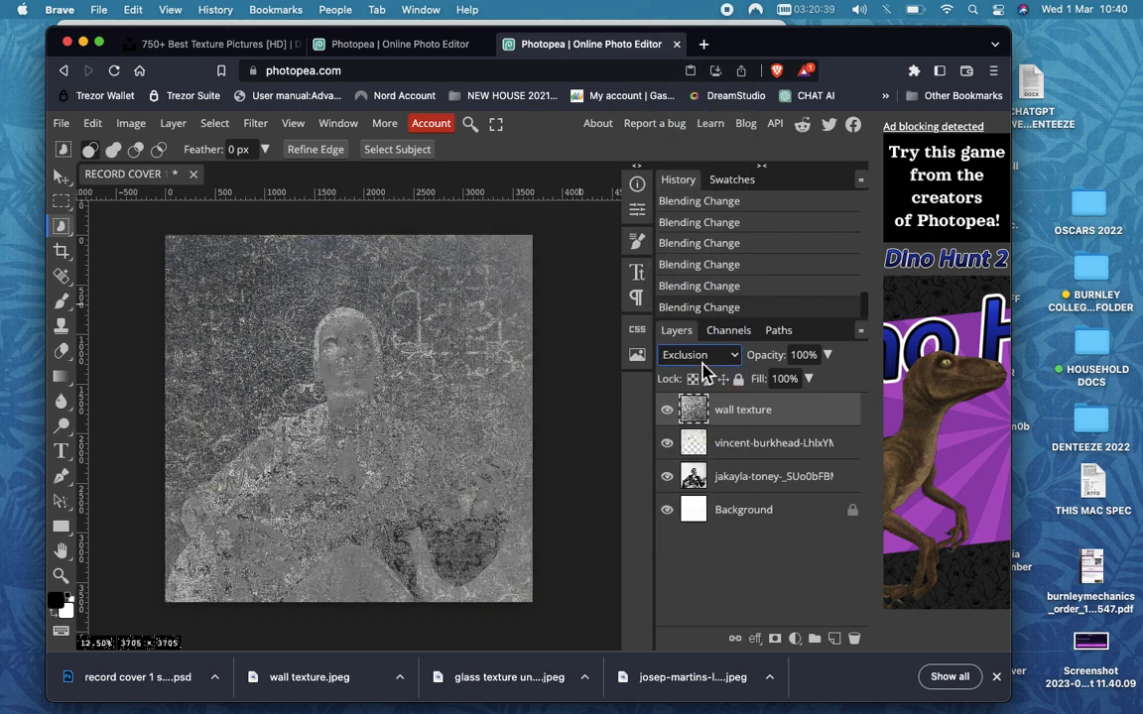
{"action": "left_click", "coordinate": [702, 369]}
{"action": "left_click", "coordinate": [702, 377]}
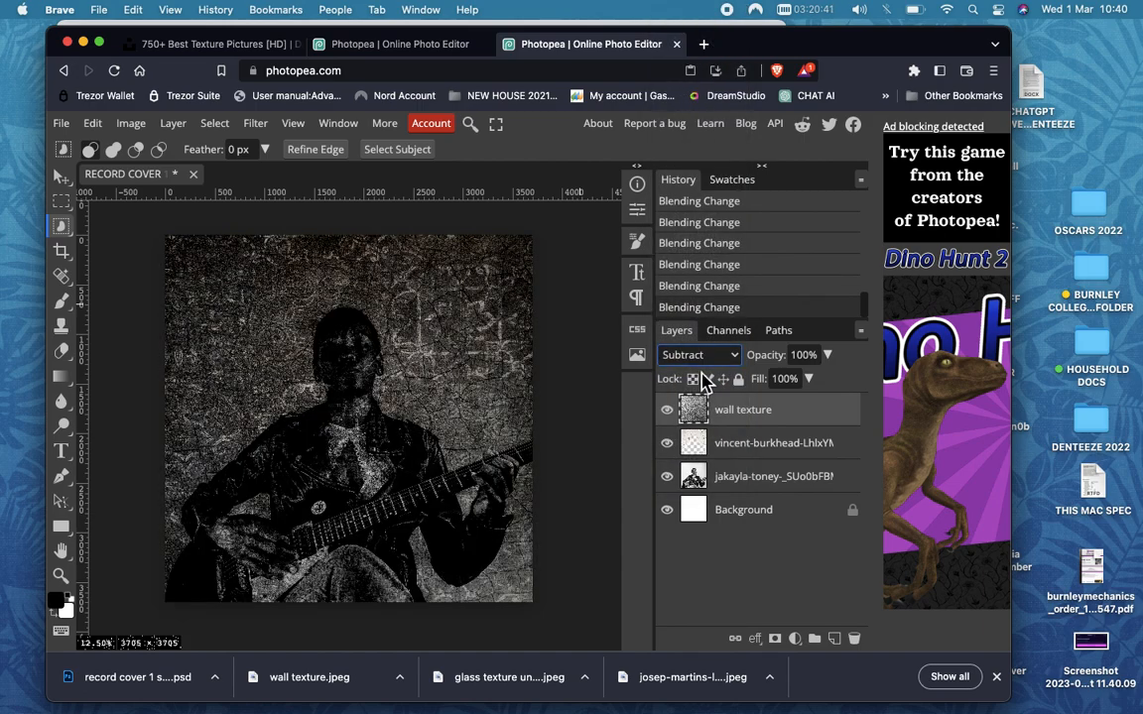
Try the Divide, Hue and Saturation blend modes on the wall texture layer
{"action": "left_click", "coordinate": [700, 363]}
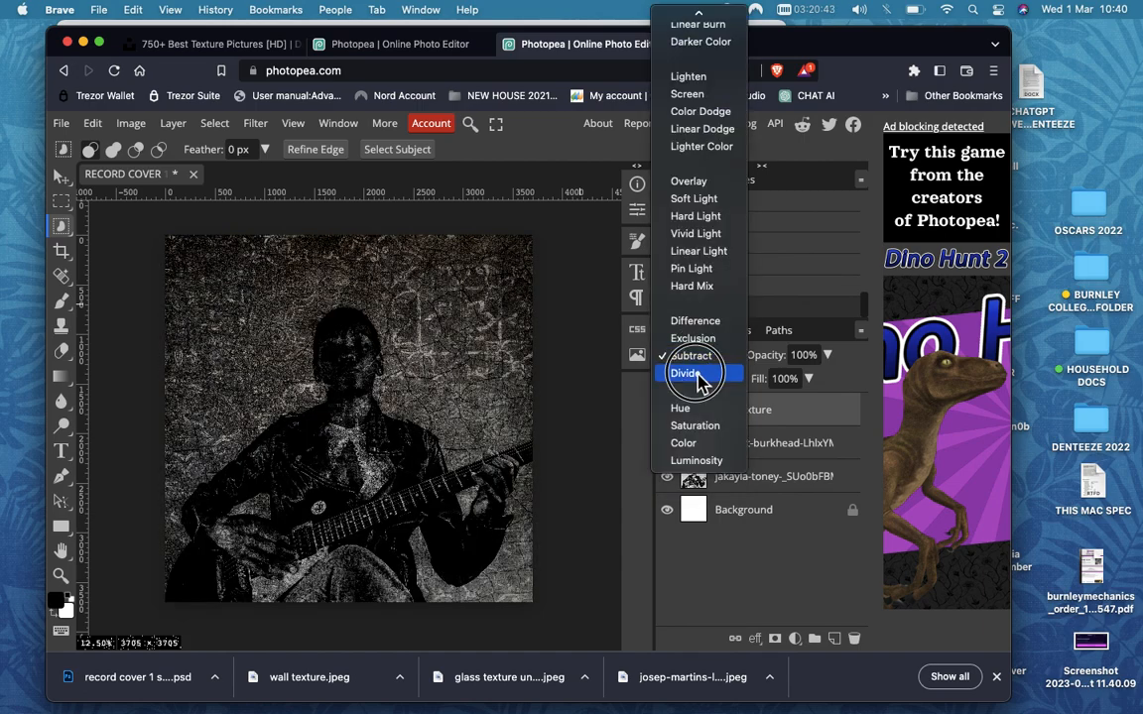
{"action": "left_click", "coordinate": [700, 375]}
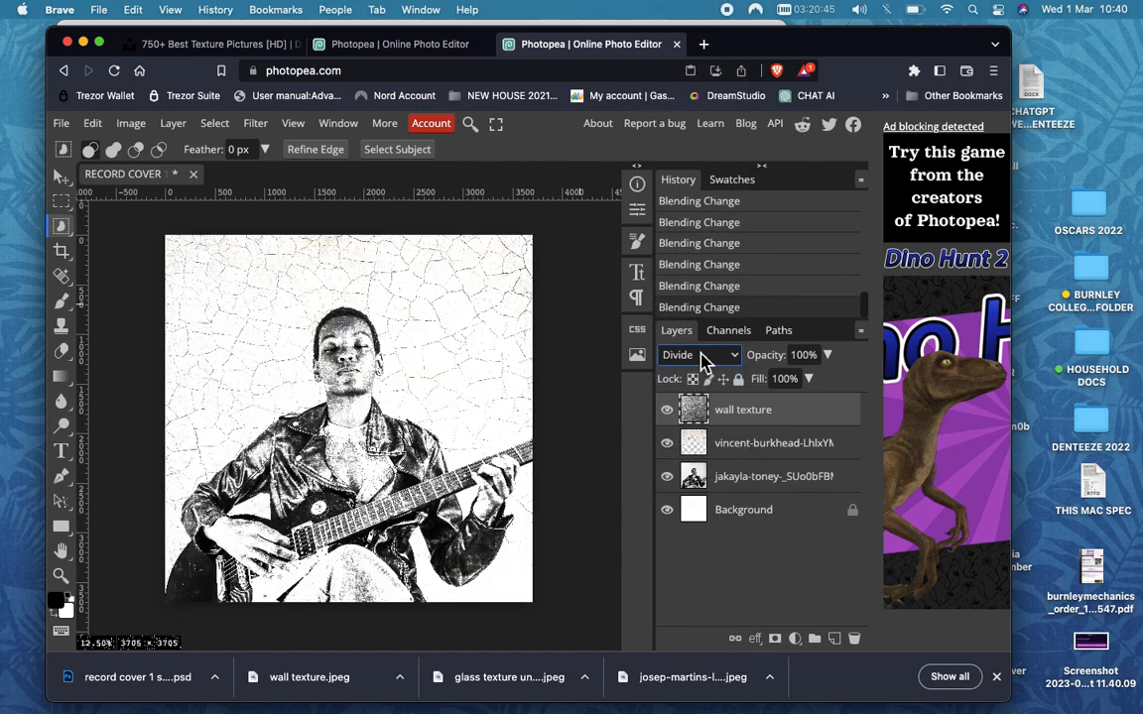
{"action": "left_click", "coordinate": [700, 363]}
{"action": "left_click", "coordinate": [698, 392]}
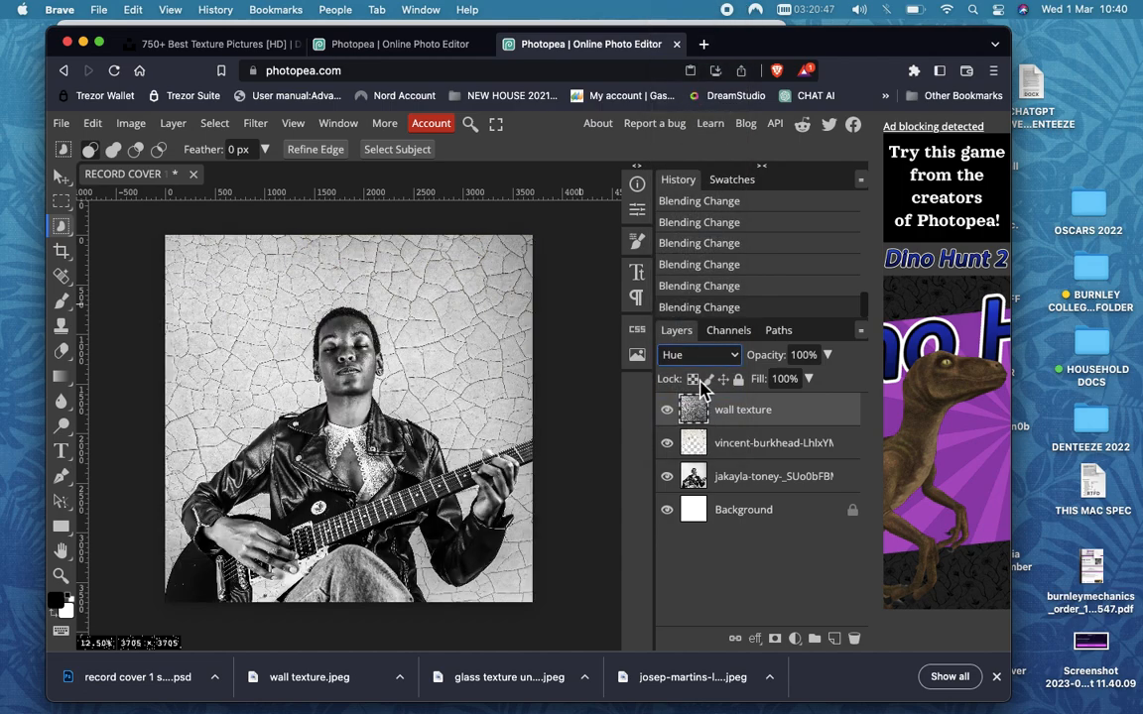
{"action": "left_click", "coordinate": [702, 363]}
{"action": "left_click", "coordinate": [702, 376]}
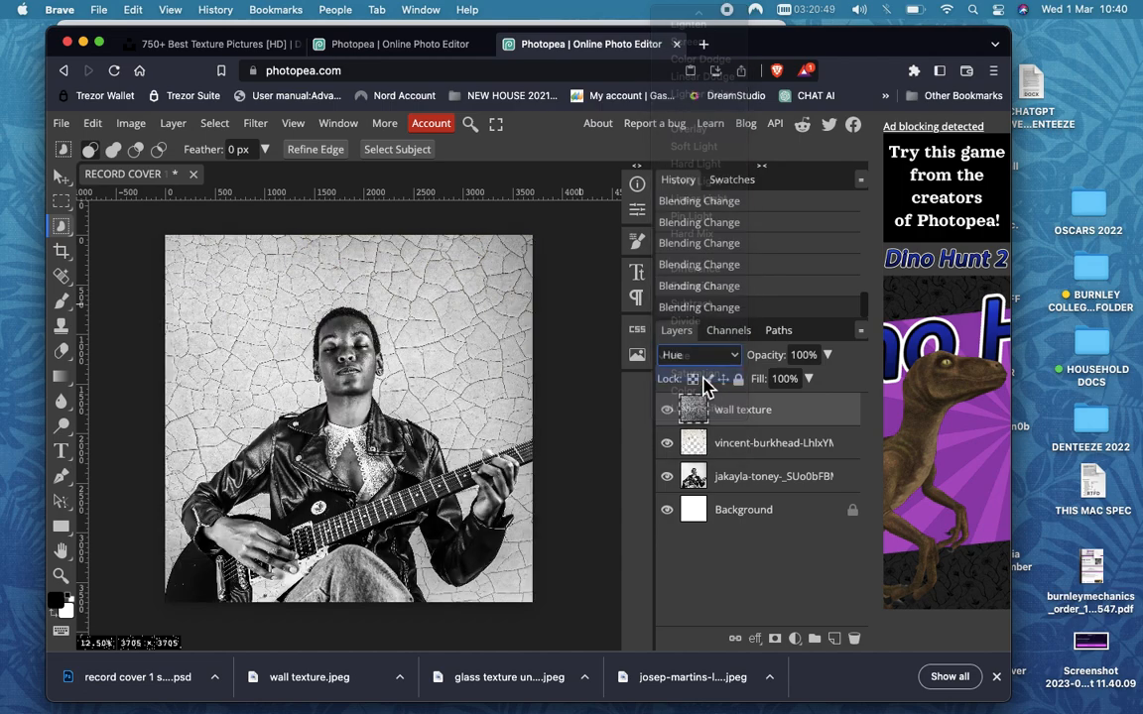
Try the Color and Luminosity blend modes on the wall texture layer
{"action": "left_click", "coordinate": [702, 363]}
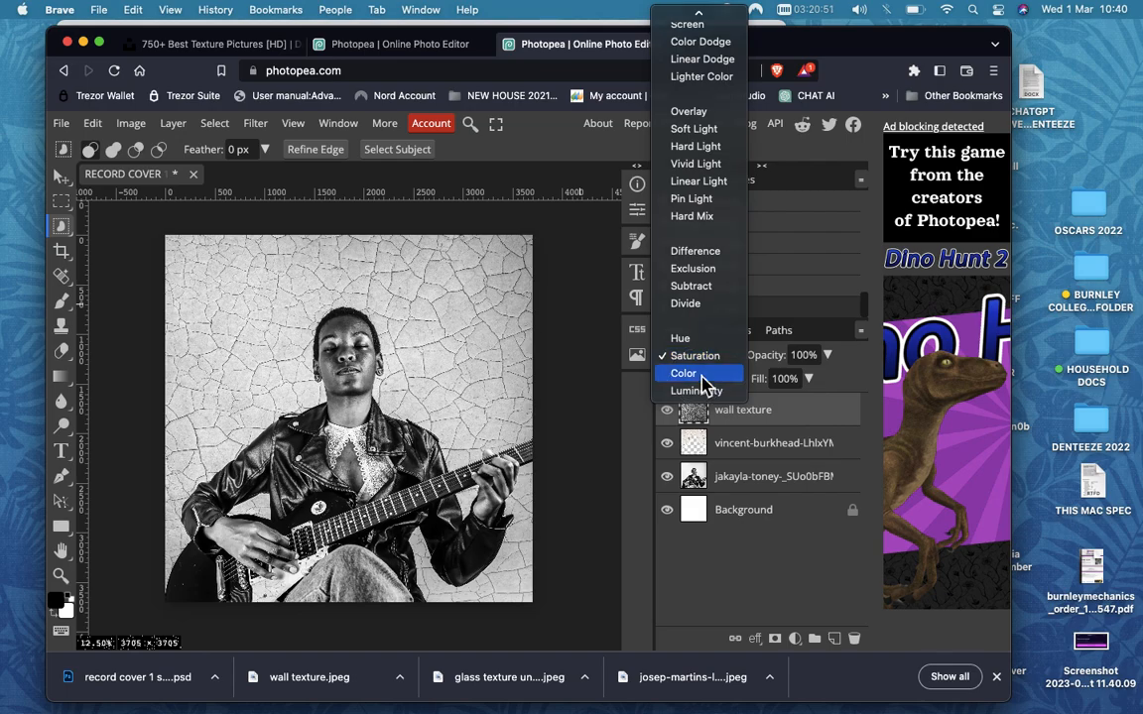
{"action": "left_click", "coordinate": [703, 376]}
{"action": "left_click", "coordinate": [702, 363]}
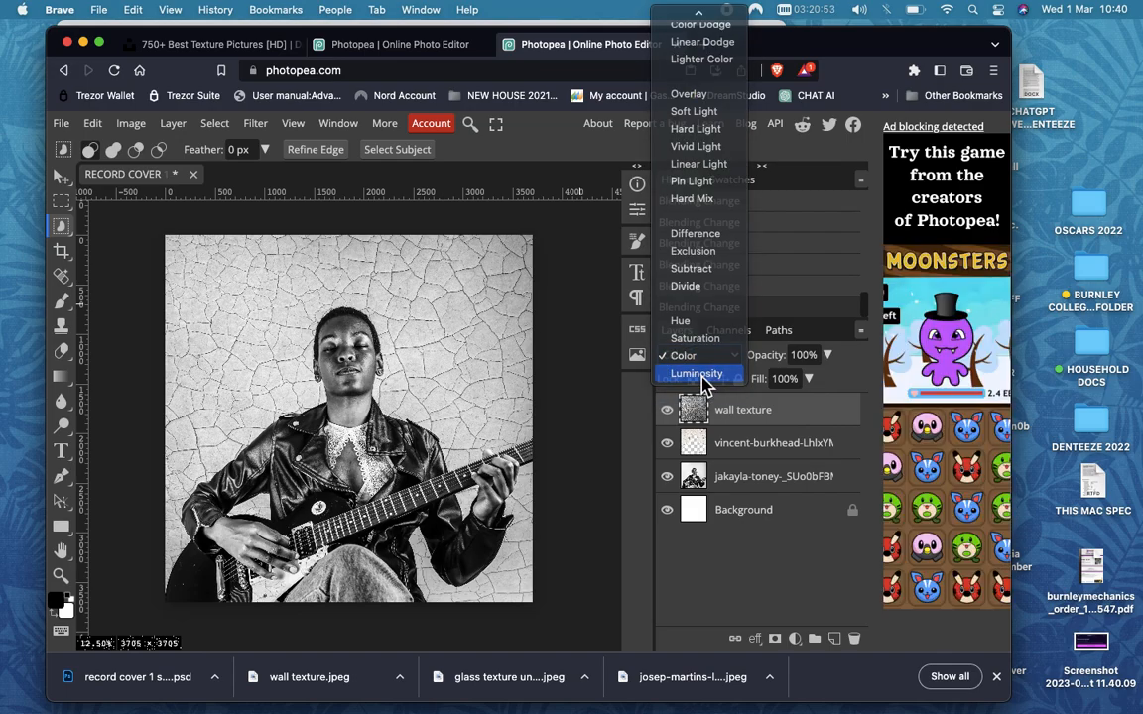
{"action": "left_click", "coordinate": [702, 377]}
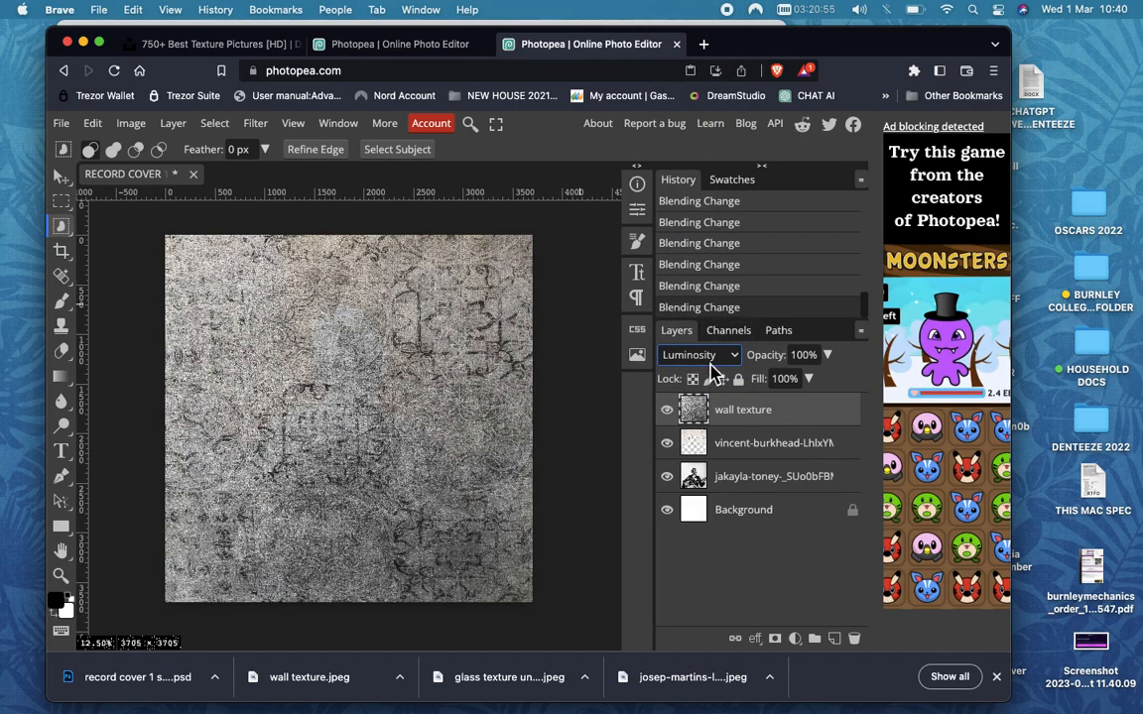
Try the Darken and Multiply blend modes on the wall texture layer and set it to Color Burn
{"action": "left_click", "coordinate": [712, 359]}
{"action": "mouse_move", "coordinate": [684, 11]}
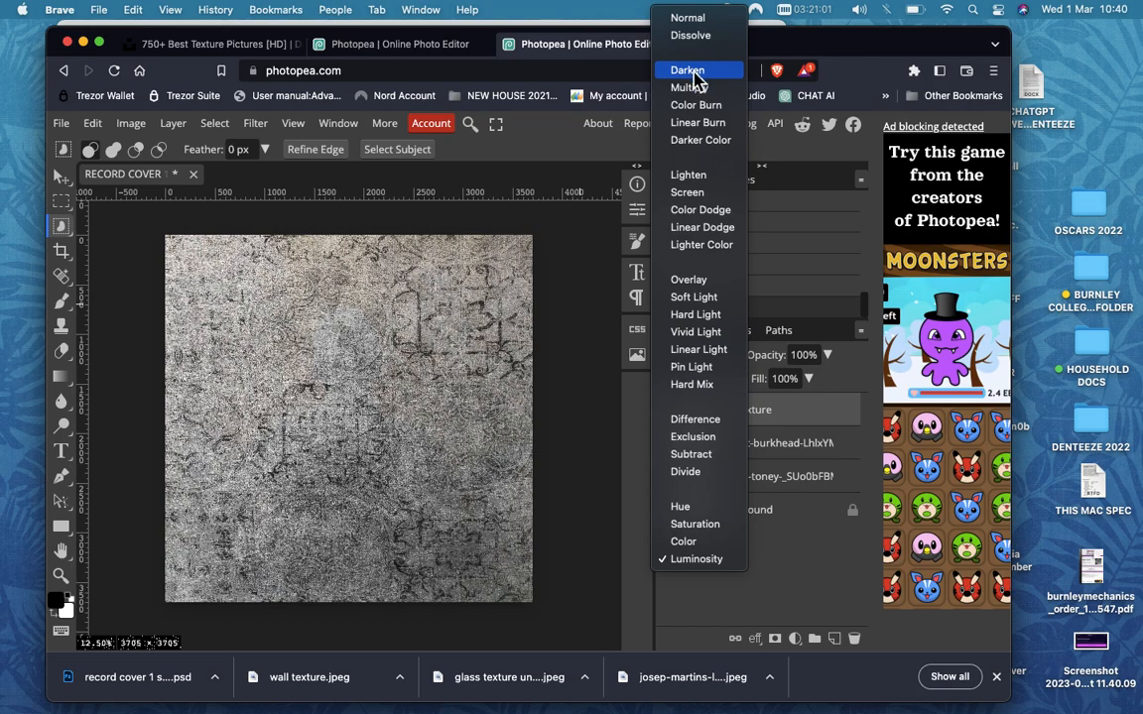
{"action": "left_click", "coordinate": [689, 69]}
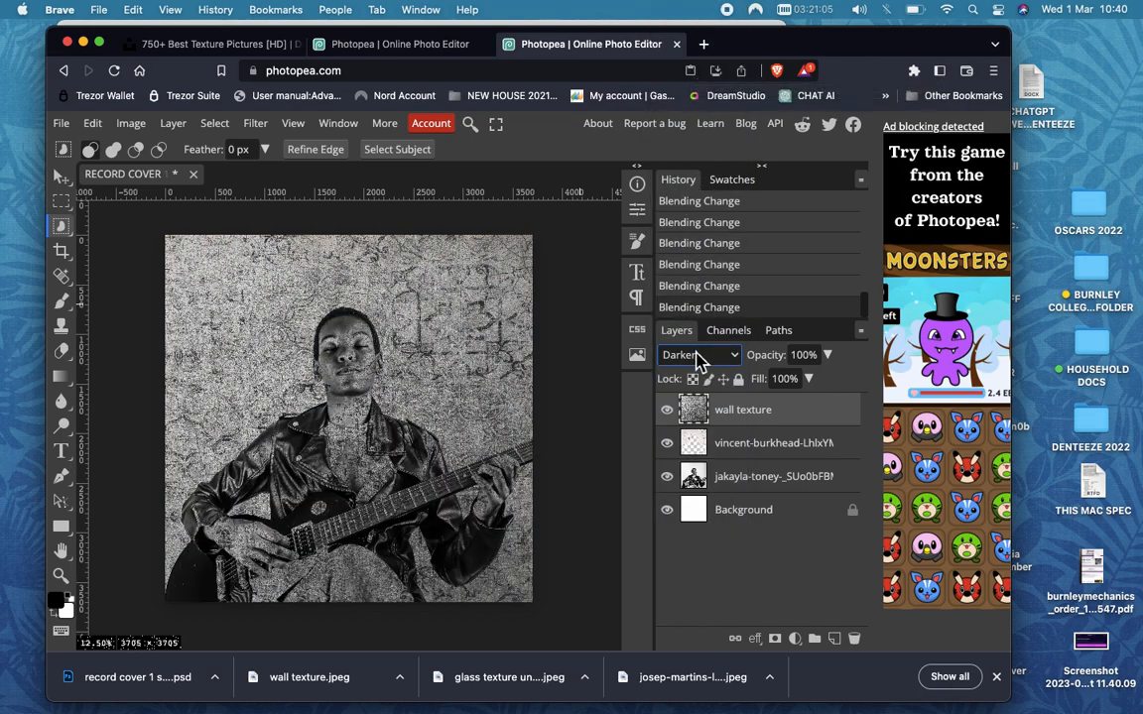
{"action": "left_click", "coordinate": [698, 357]}
{"action": "left_click", "coordinate": [694, 372]}
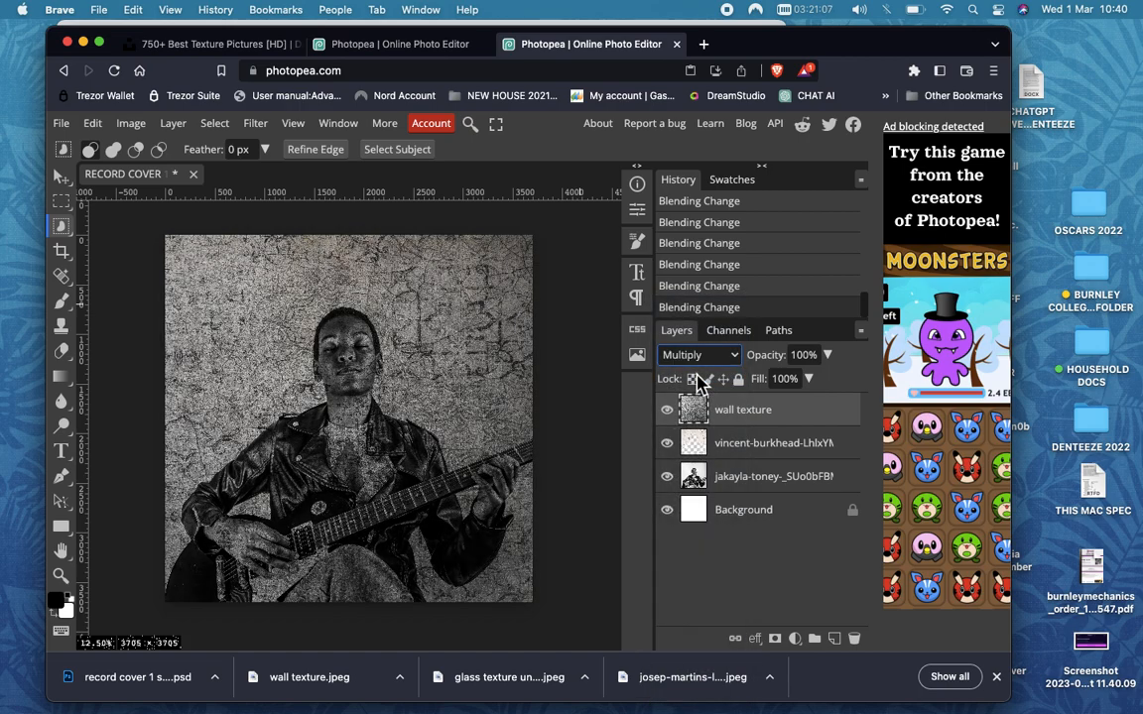
{"action": "left_click", "coordinate": [697, 356]}
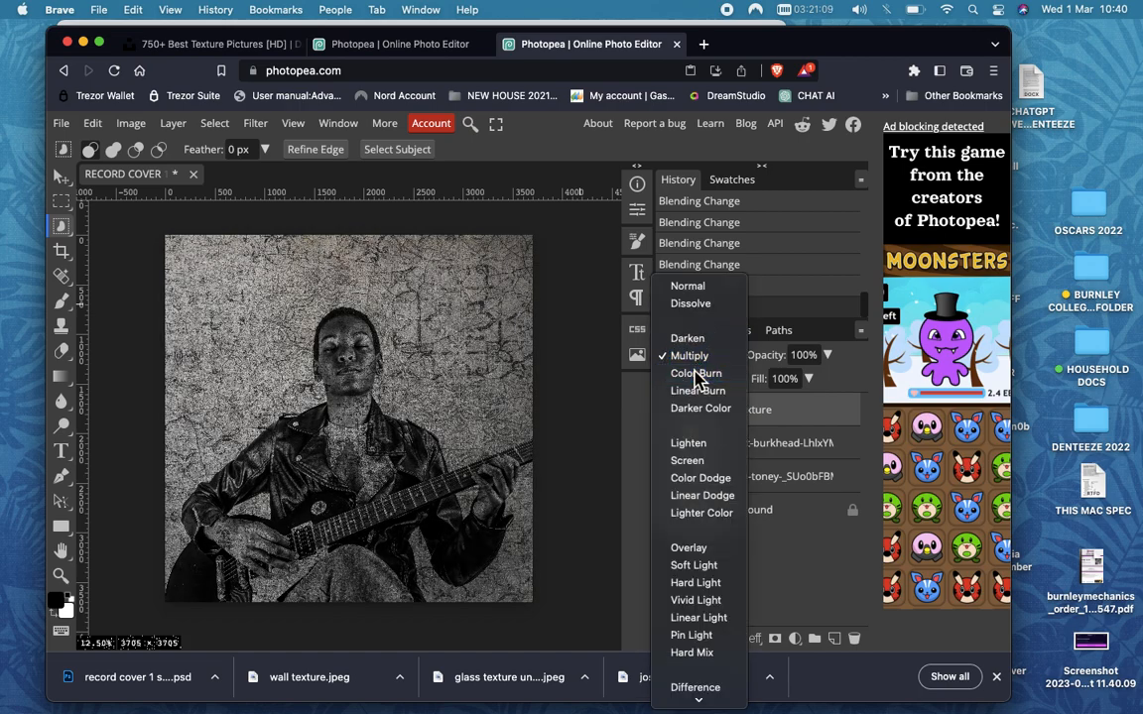
{"action": "left_click", "coordinate": [697, 375]}
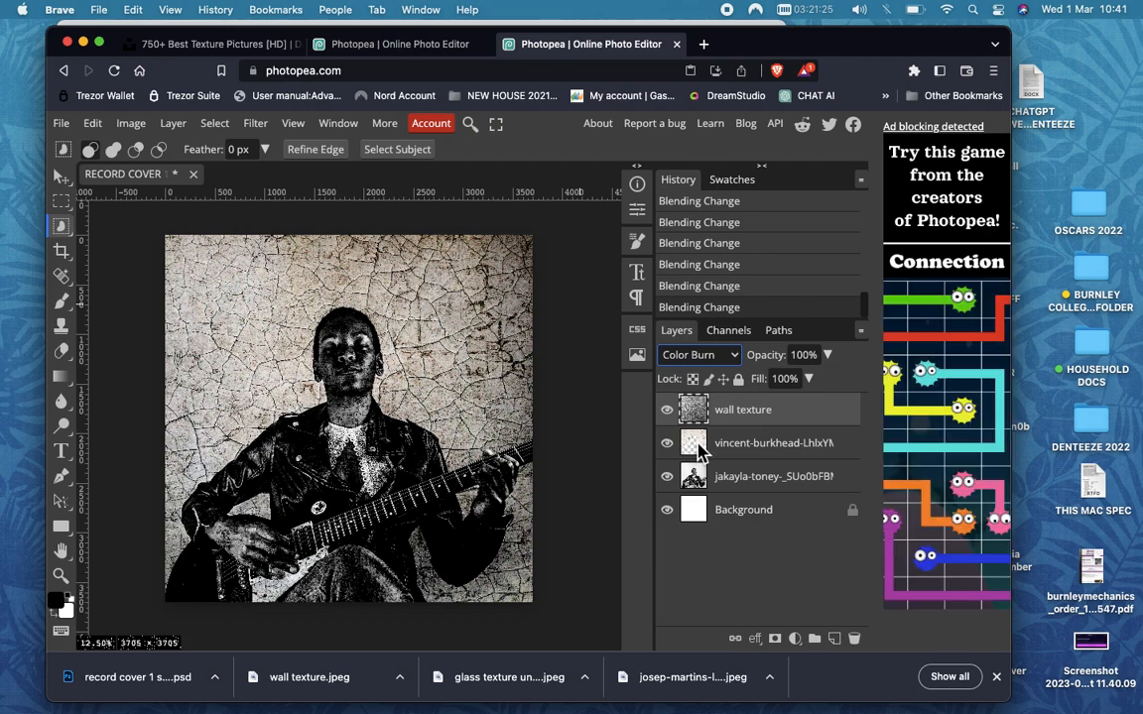
Hide the wall texture, guitarist photo and Background layers, leaving only the cracked texture layer shown
{"action": "left_click", "coordinate": [666, 410]}
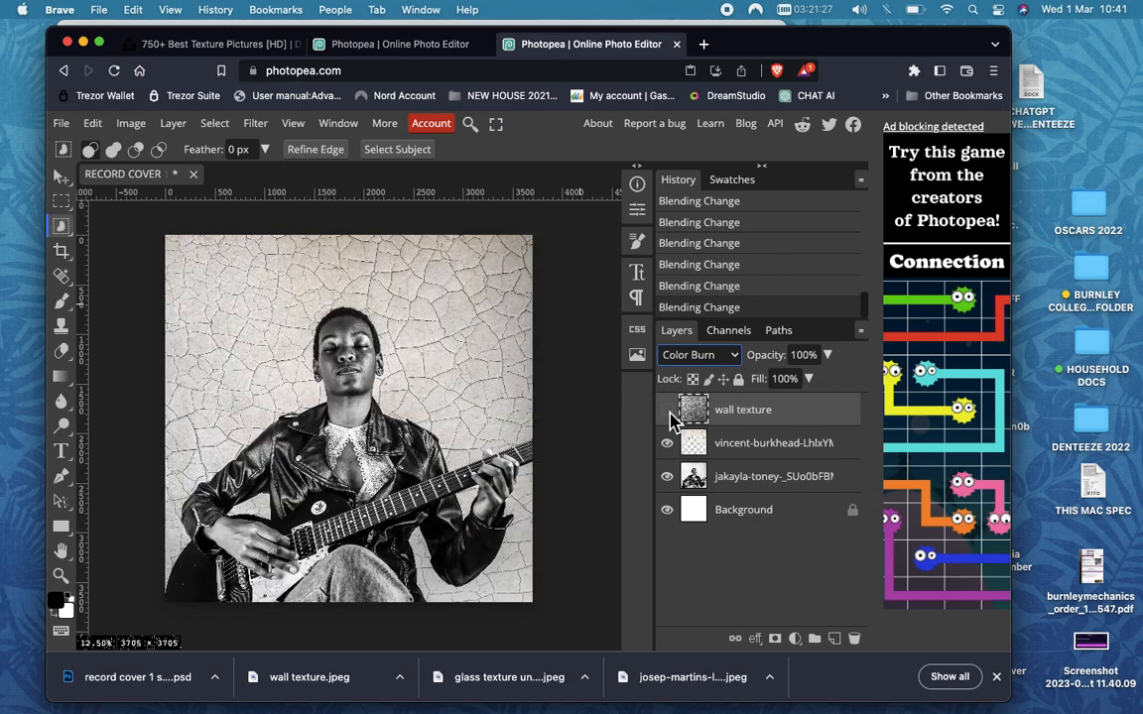
{"action": "left_click", "coordinate": [667, 477]}
{"action": "left_click", "coordinate": [666, 510]}
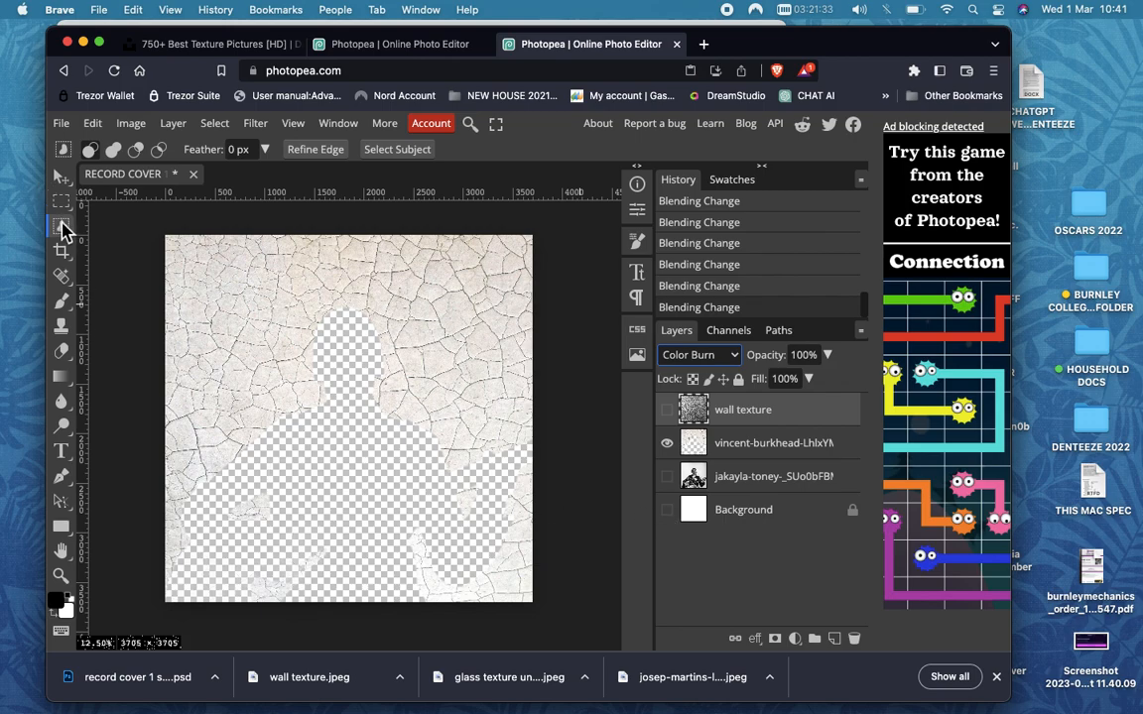
Select the transparent guitarist silhouette on the cracked texture layer using the Magic Wand with tolerance 16
{"action": "right_click", "coordinate": [62, 227]}
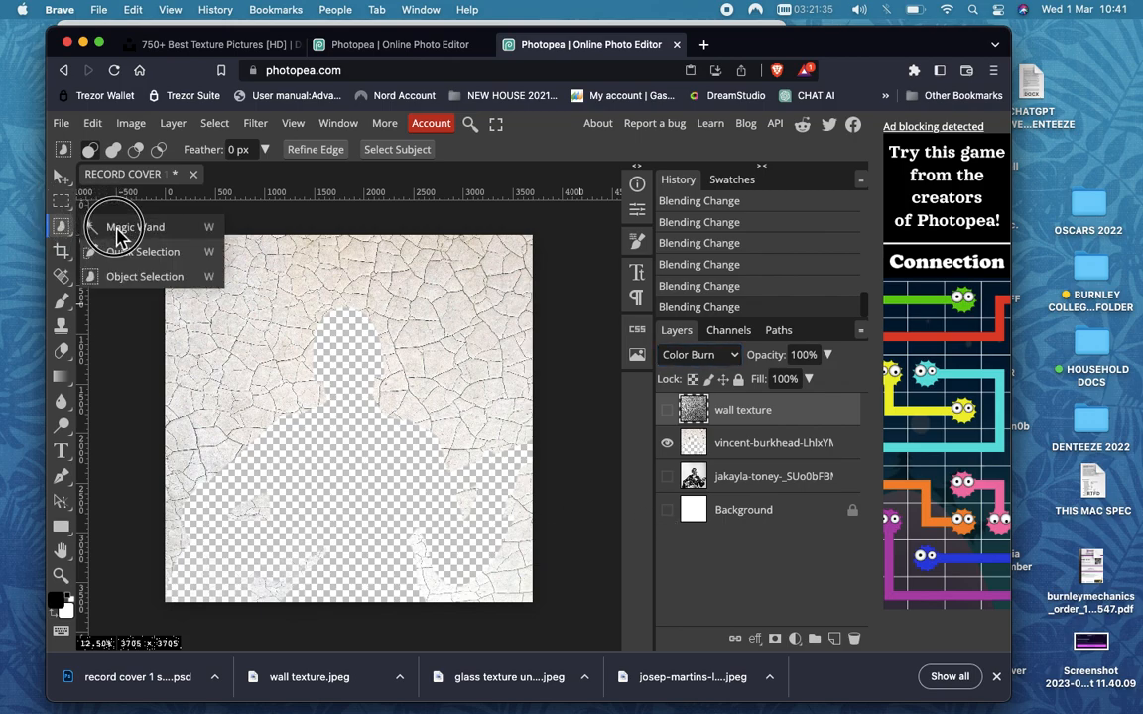
{"action": "left_click", "coordinate": [104, 229]}
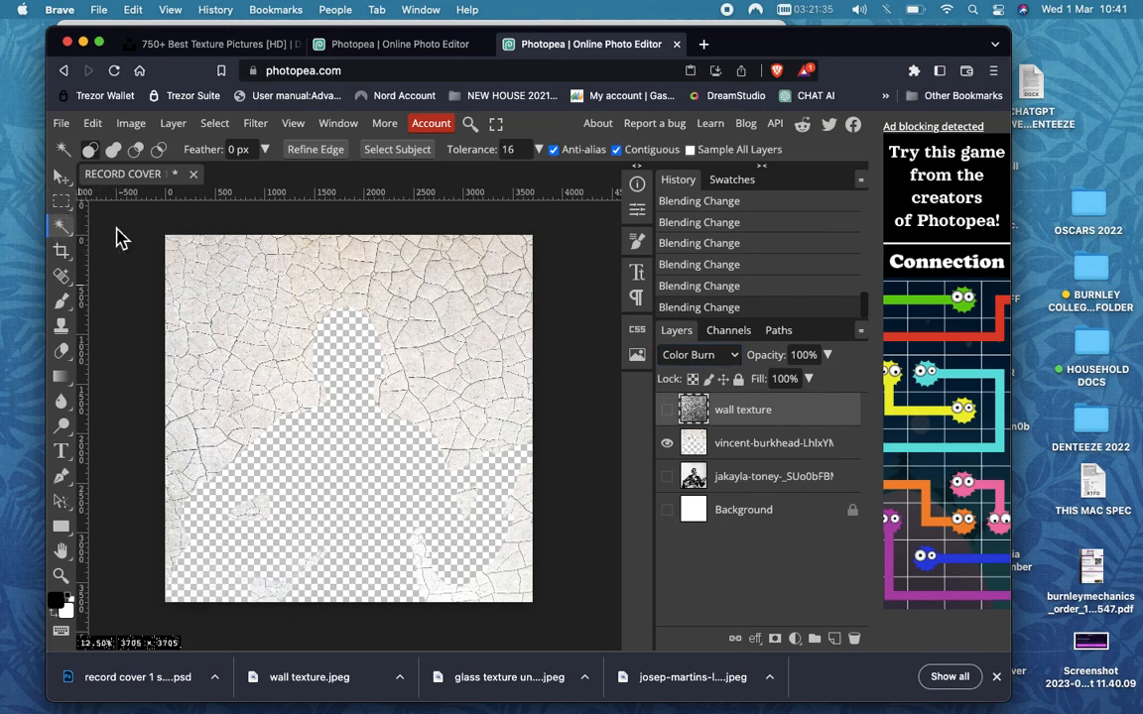
{"action": "left_click", "coordinate": [338, 482]}
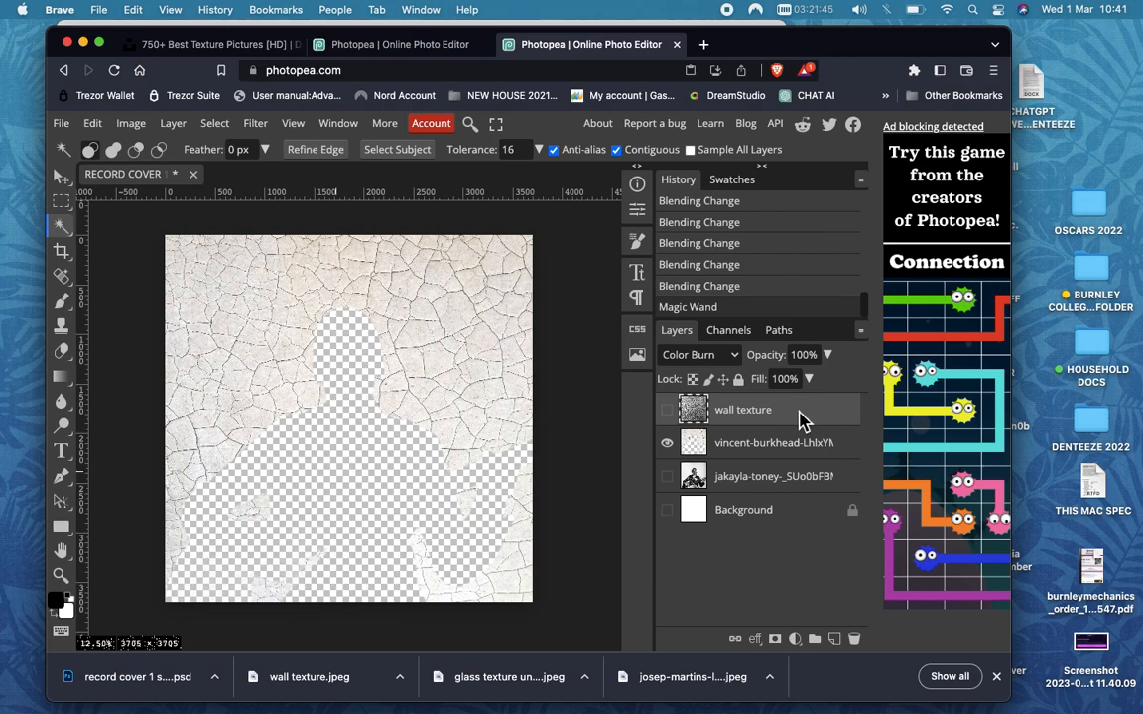
{"action": "left_click", "coordinate": [775, 446]}
{"action": "key", "text": "super+d"}
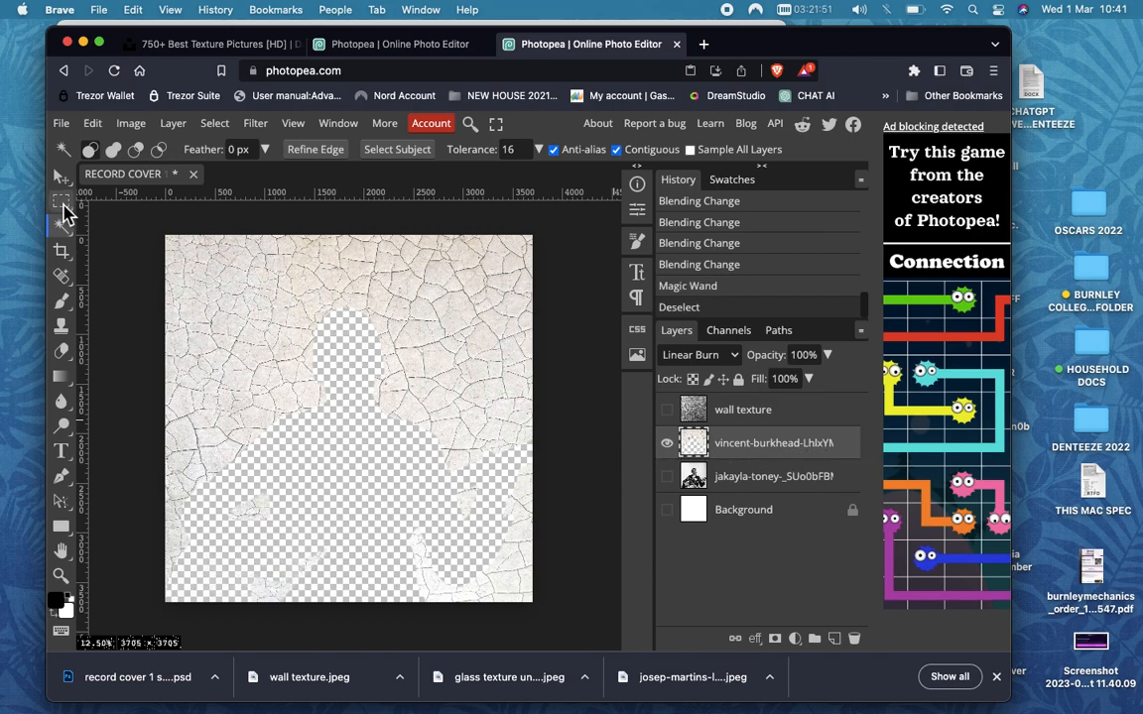
{"action": "left_click", "coordinate": [347, 471]}
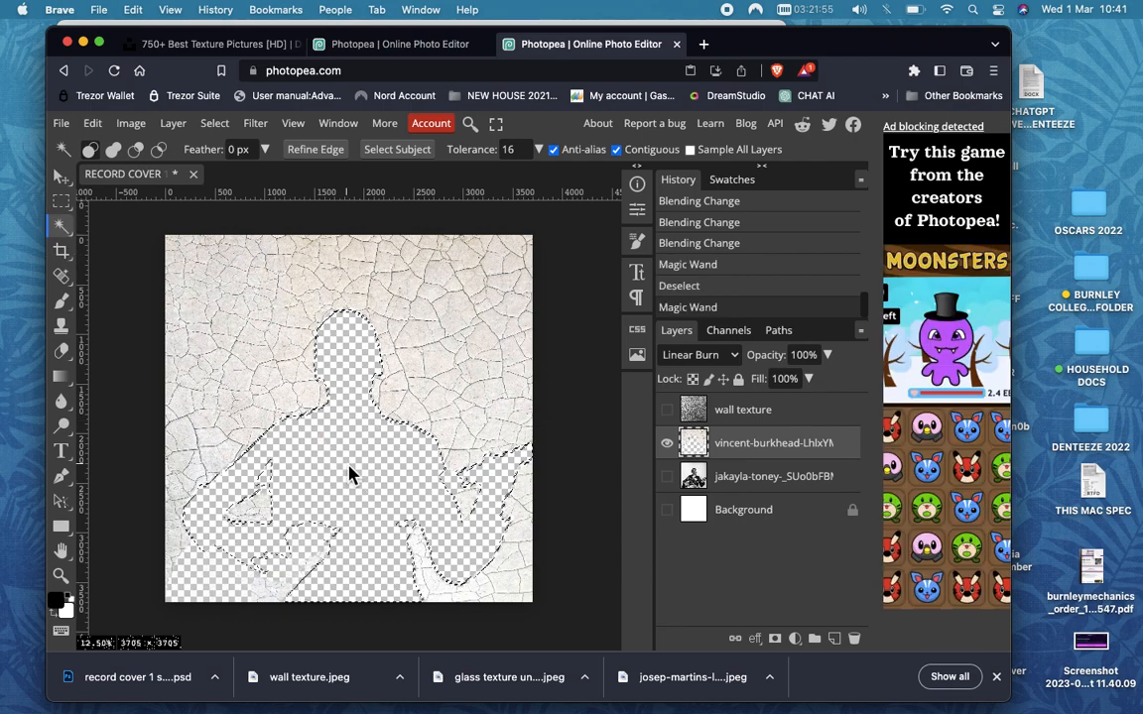
Hide the cracked texture layer, show the wall texture layer and clear the selected silhouette from it
{"action": "left_click", "coordinate": [668, 445]}
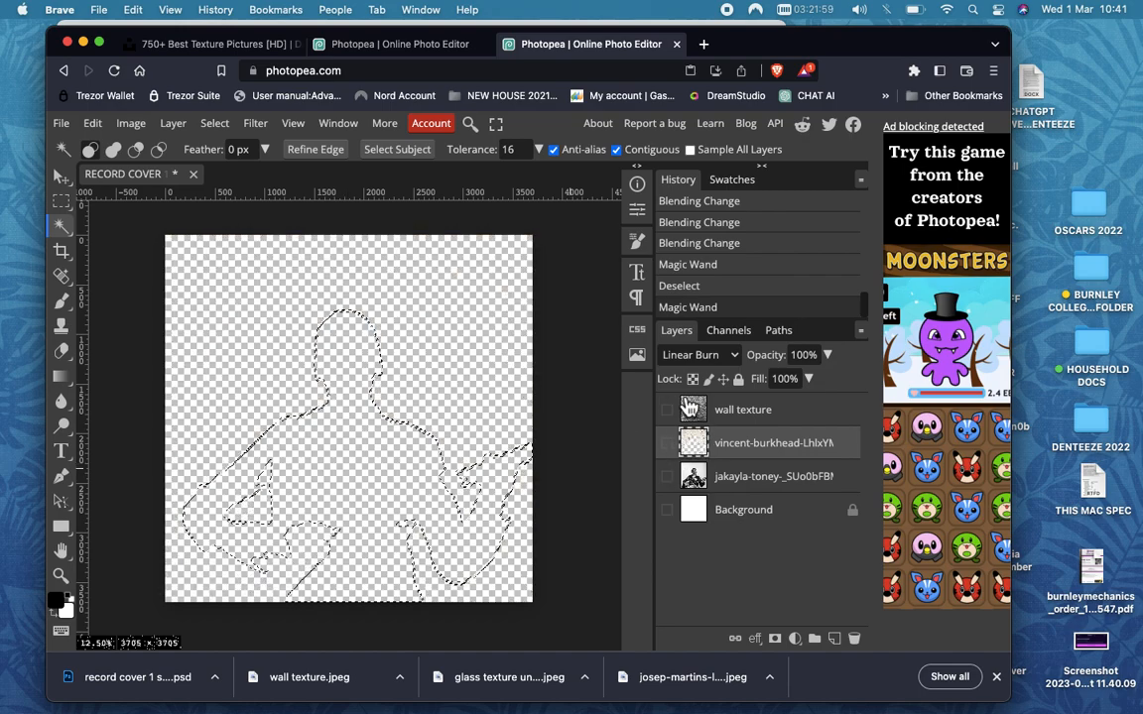
{"action": "left_click", "coordinate": [668, 410]}
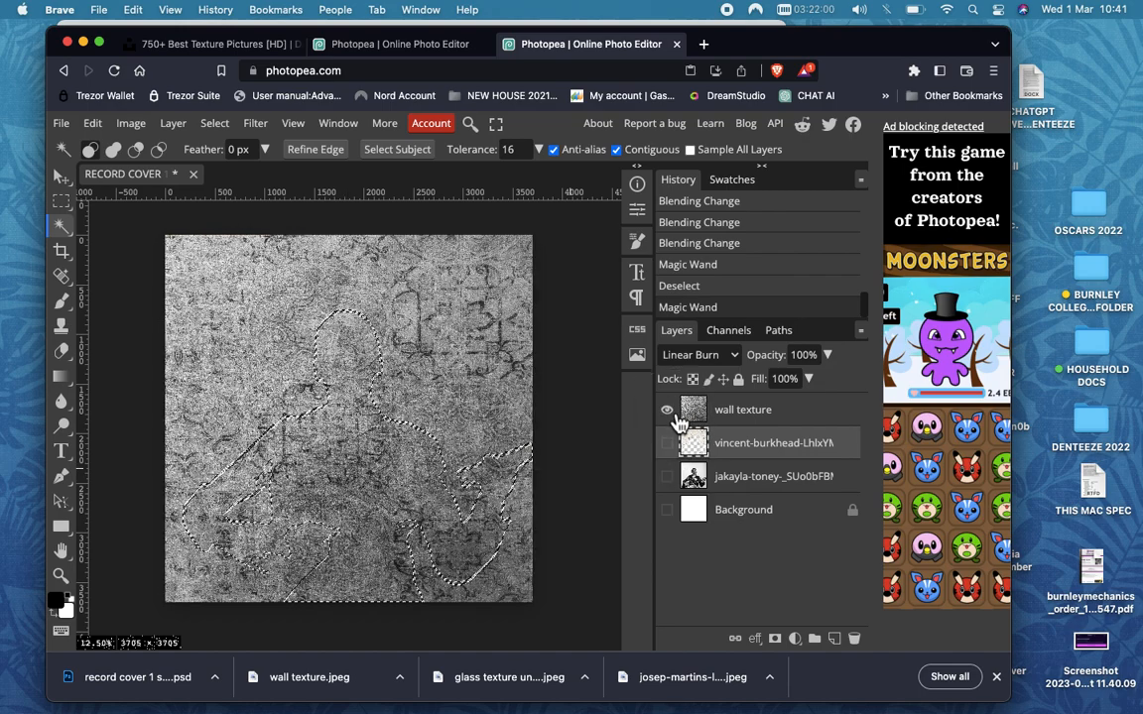
{"action": "left_click", "coordinate": [789, 419]}
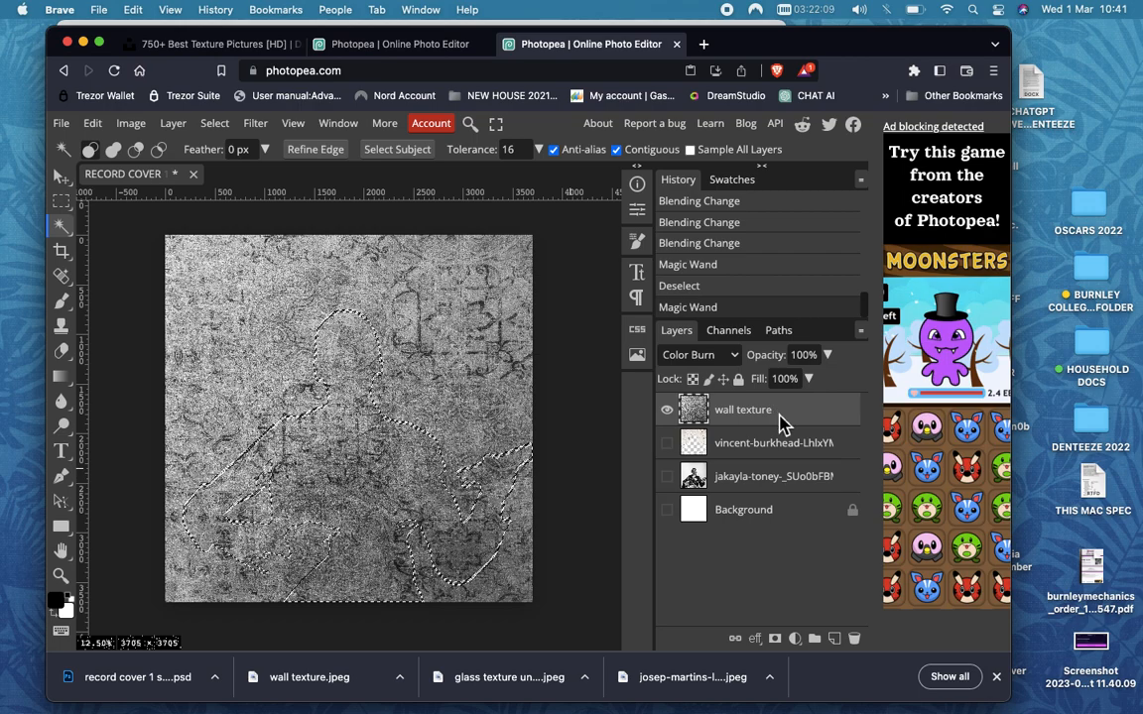
{"action": "key", "text": "Delete"}
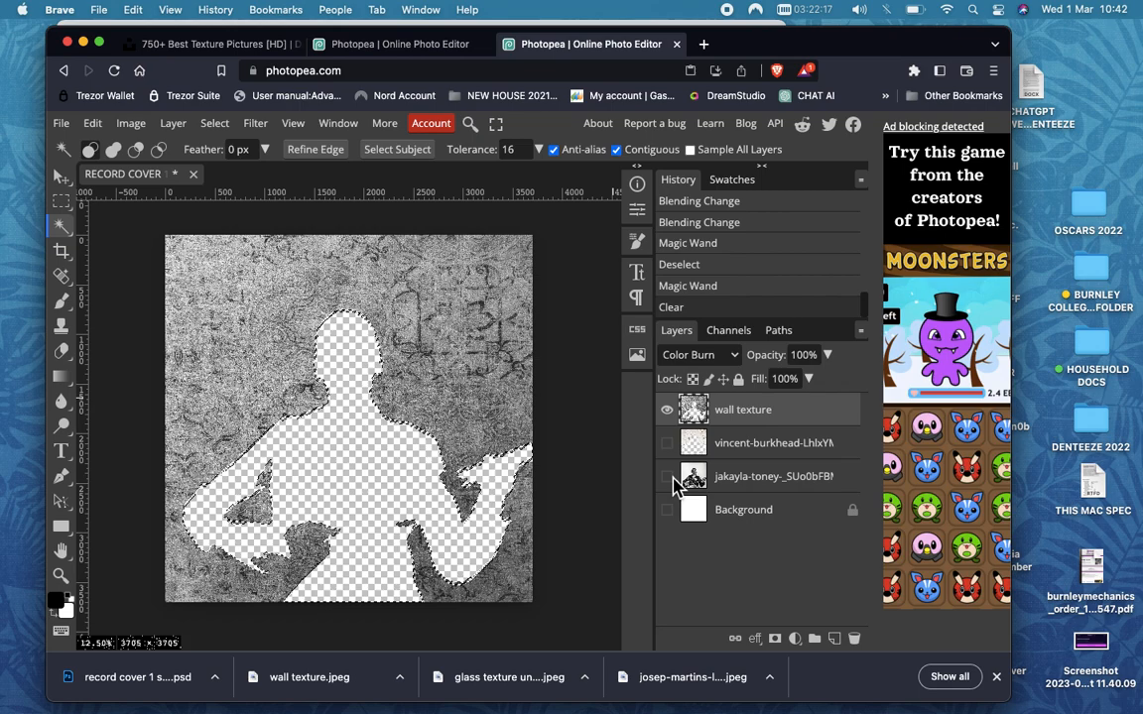
Show the guitarist photo layer and lower its opacity to 38%
{"action": "left_click", "coordinate": [668, 477]}
{"action": "left_click", "coordinate": [794, 479]}
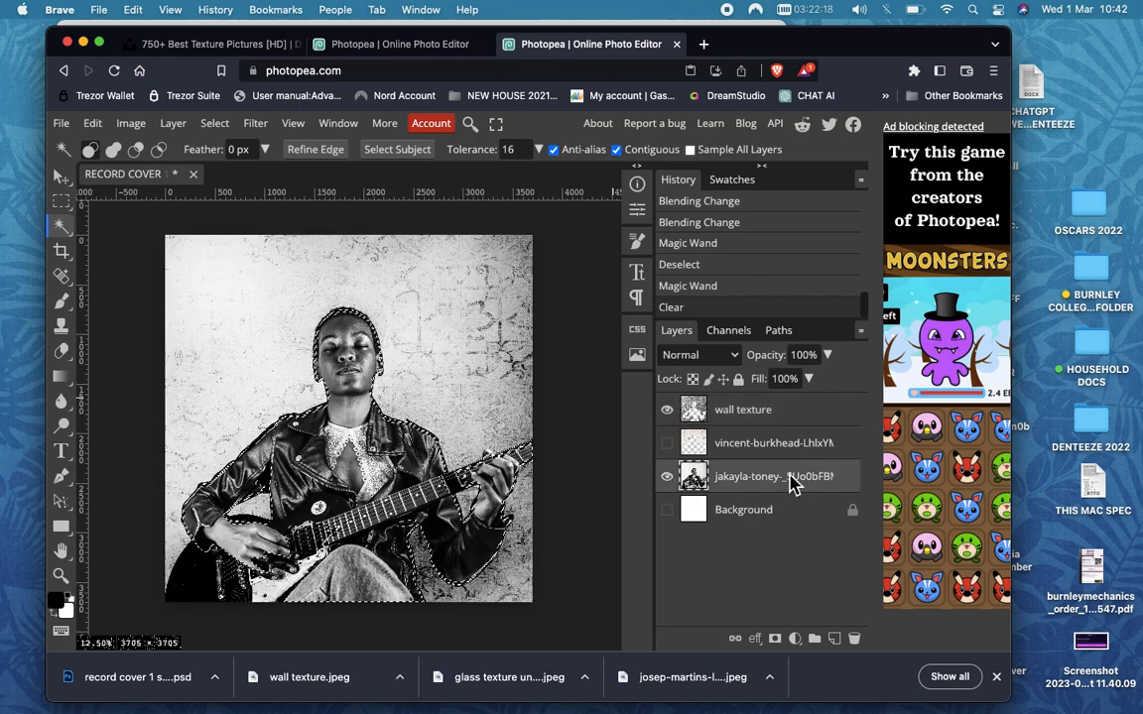
{"action": "left_click", "coordinate": [828, 355]}
{"action": "left_click_drag", "start_coordinate": [827, 384], "coordinate": [783, 388]}
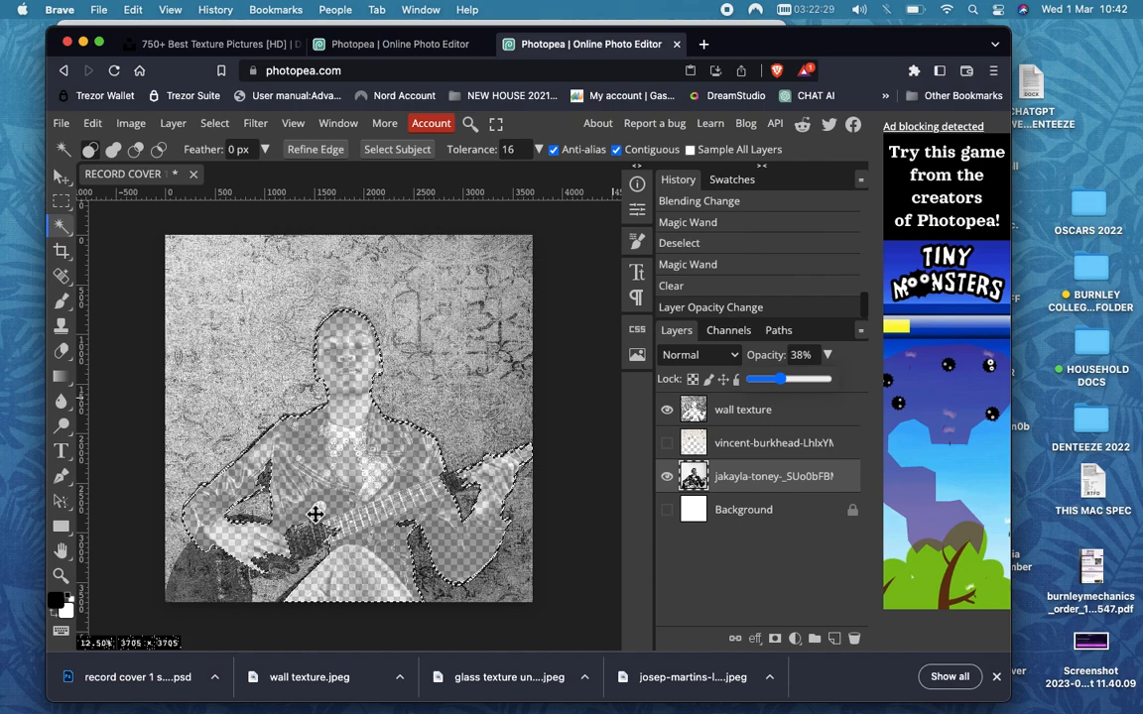
Add the uncovered guitar body area below the strumming hand to the selection with the Polygonal Lasso
{"action": "right_click", "coordinate": [67, 232]}
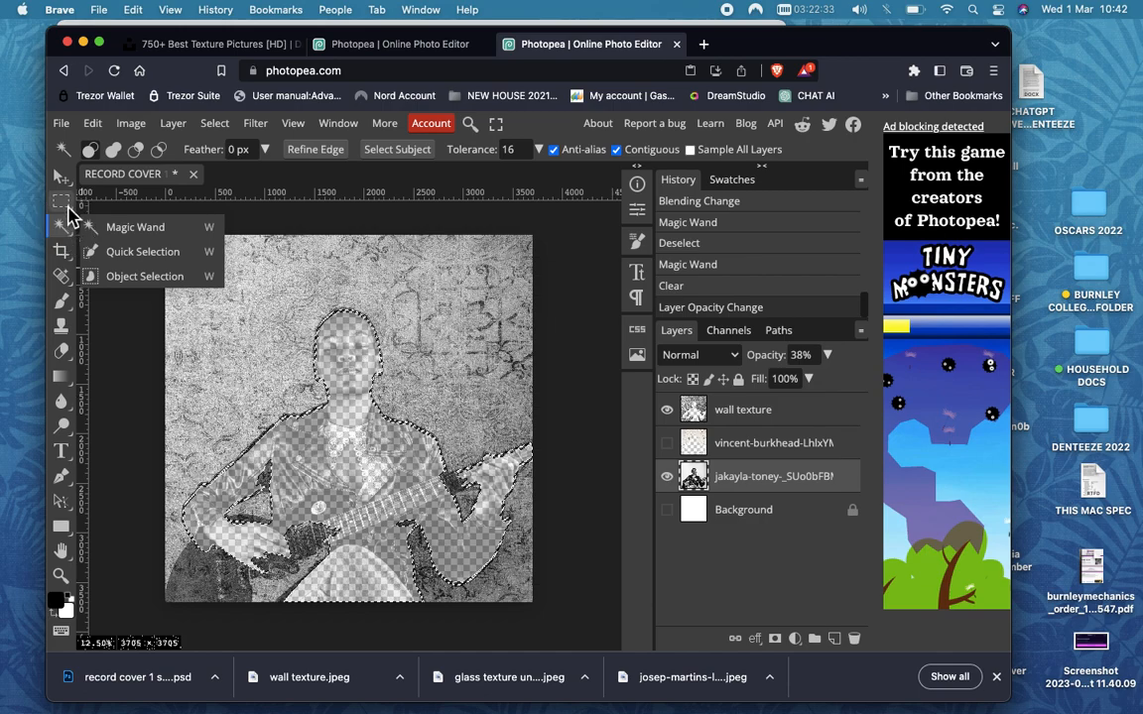
{"action": "right_click", "coordinate": [61, 202]}
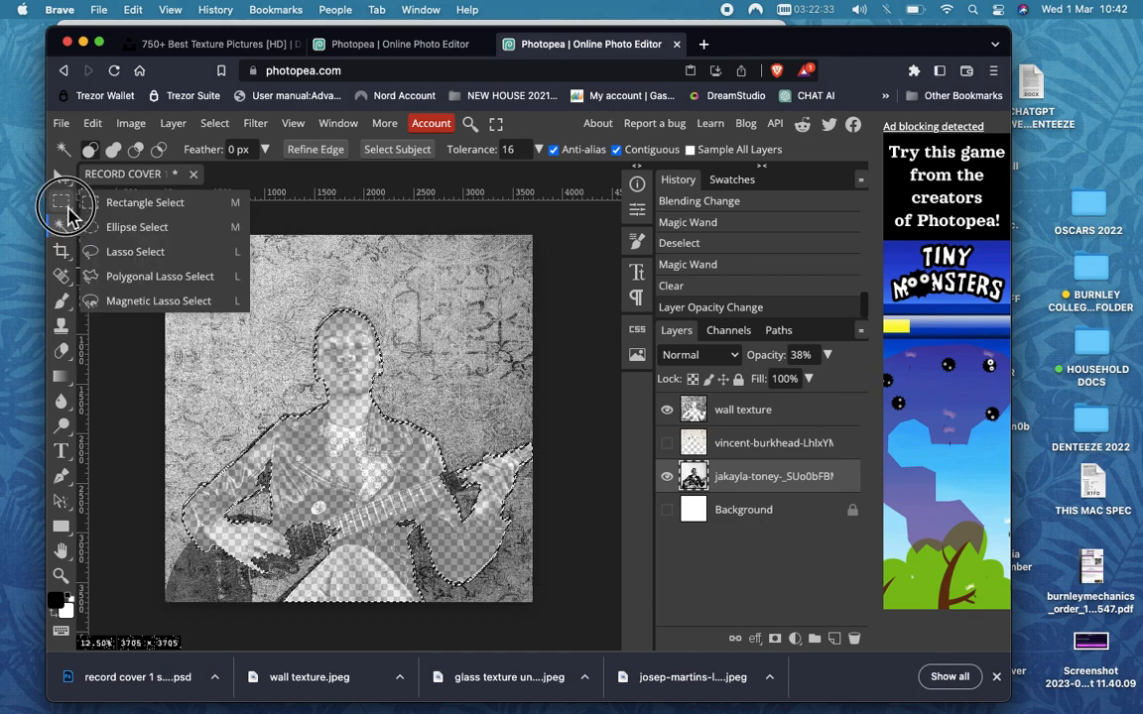
{"action": "left_click", "coordinate": [128, 278]}
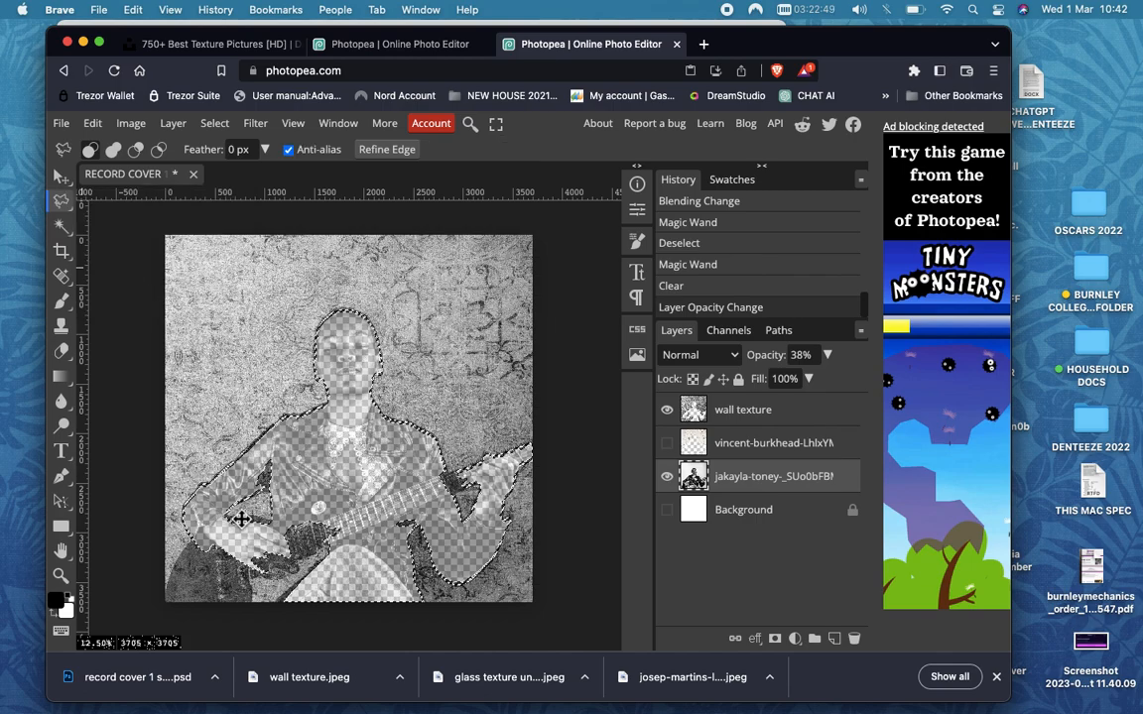
{"action": "left_click", "coordinate": [116, 147]}
{"action": "left_click", "coordinate": [315, 508]}
{"action": "left_click", "coordinate": [263, 538]}
{"action": "left_click", "coordinate": [205, 494]}
{"action": "left_click", "coordinate": [308, 597]}
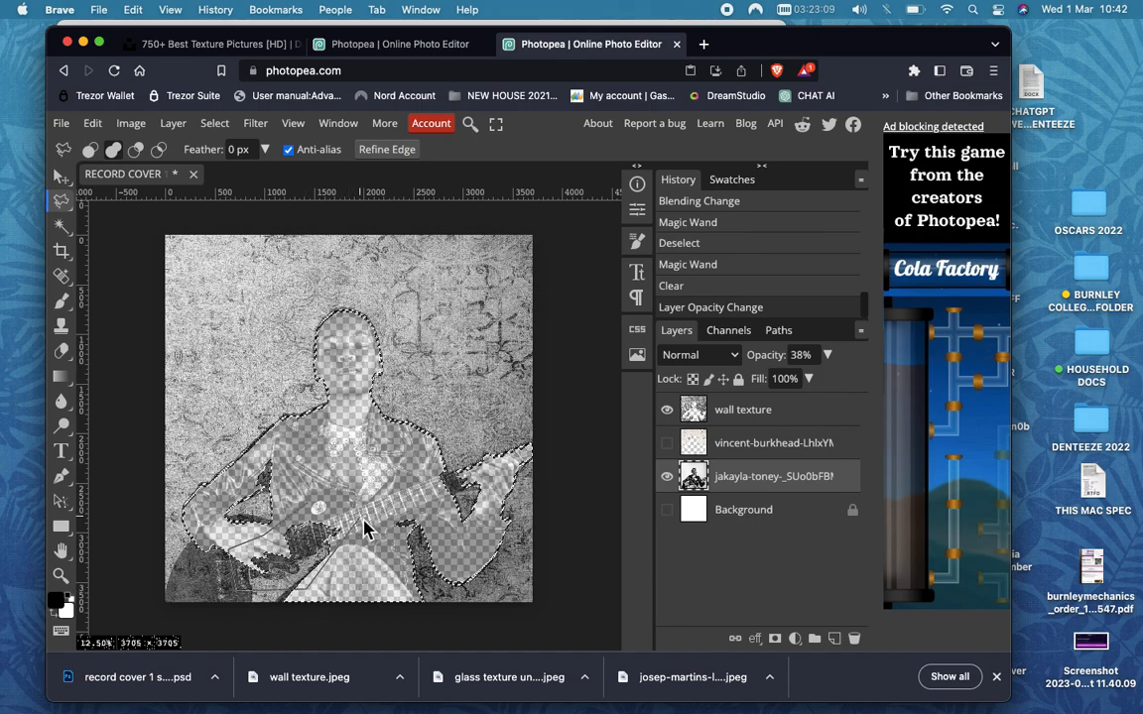
{"action": "left_click", "coordinate": [320, 511]}
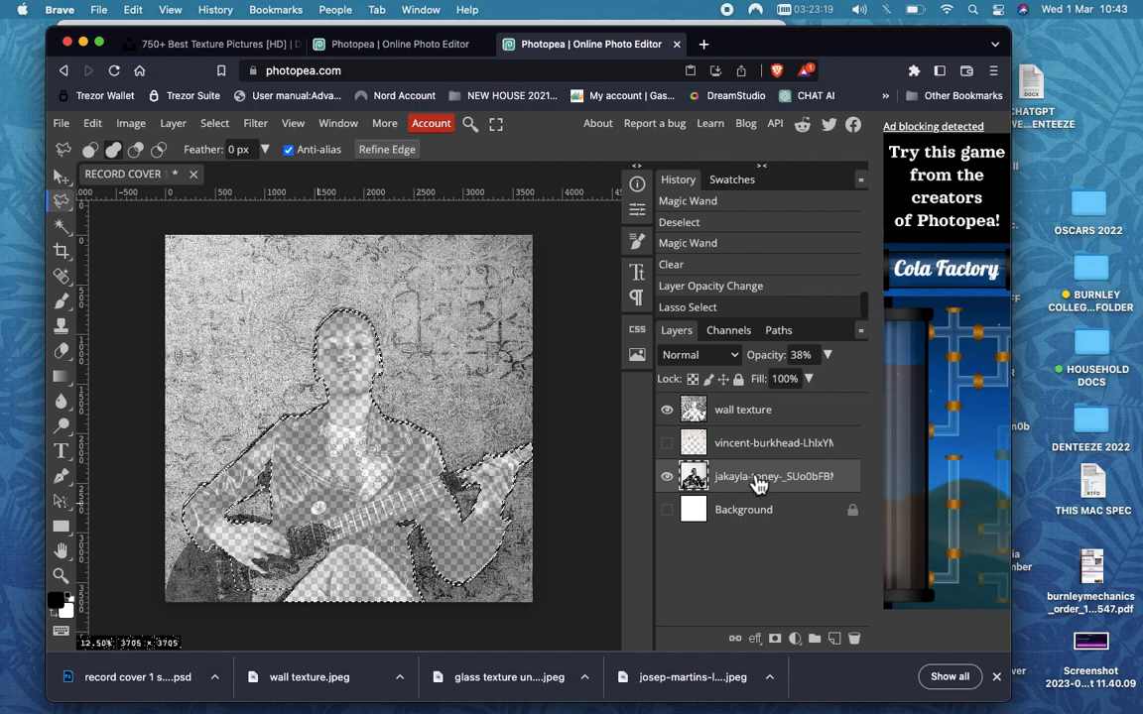
Hide the guitarist photo layer and clear the enlarged selection from the wall texture layer
{"action": "left_click", "coordinate": [752, 422]}
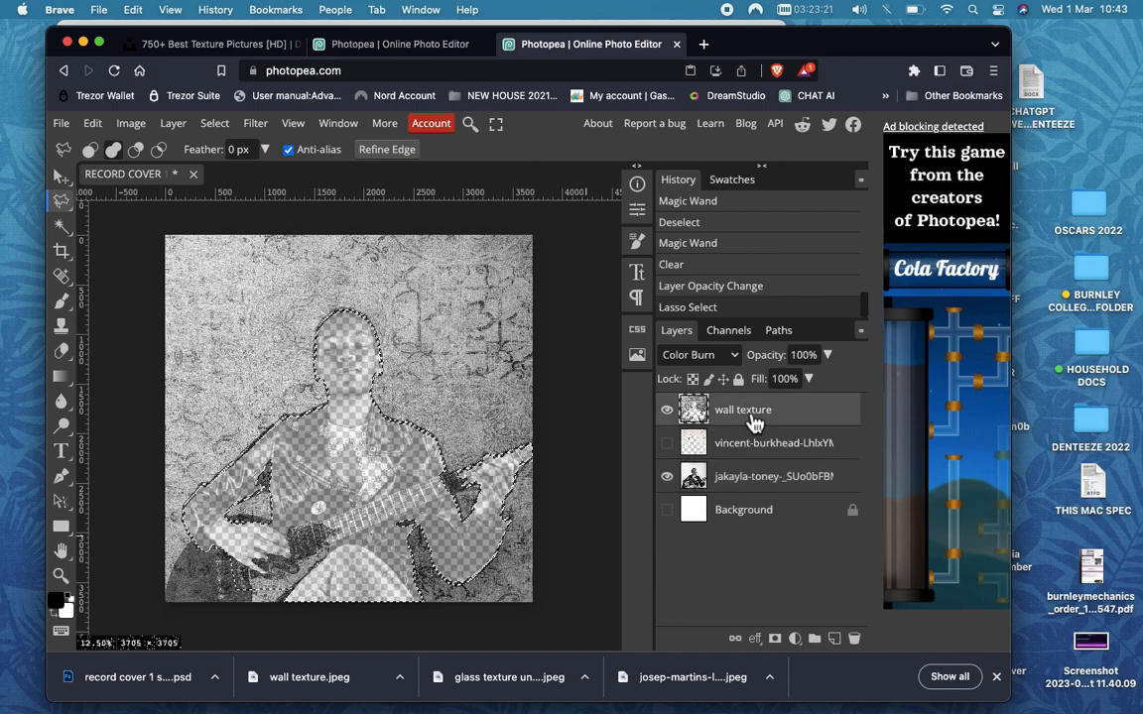
{"action": "left_click", "coordinate": [668, 477]}
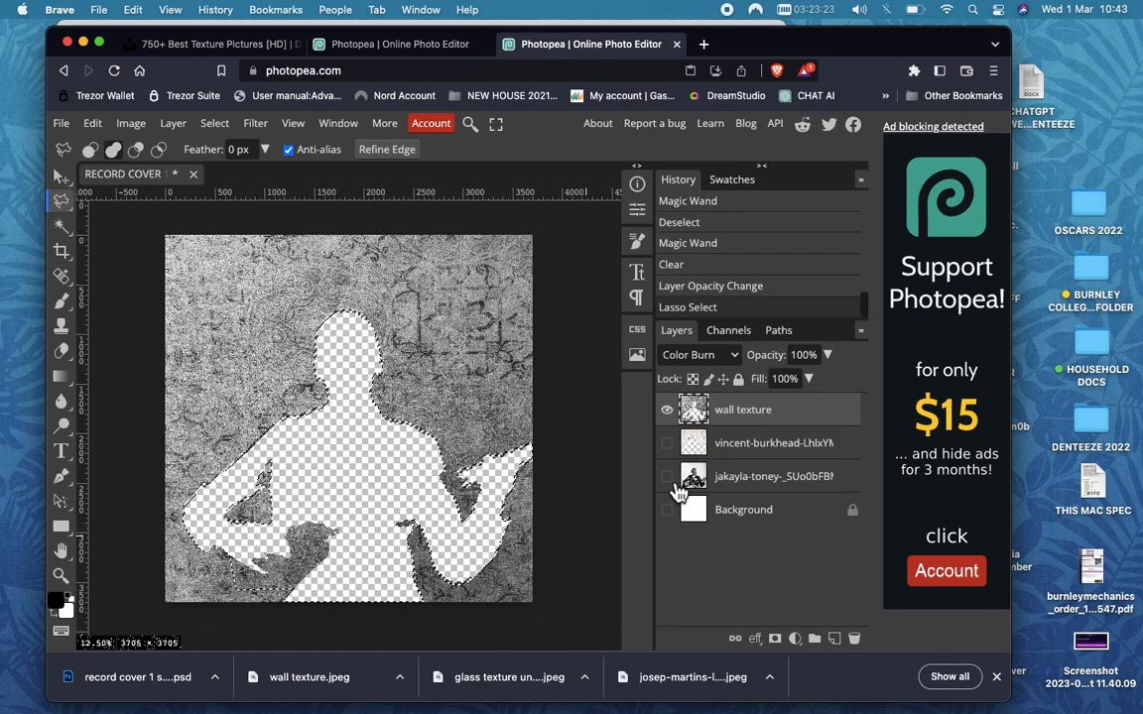
{"action": "key", "text": "Delete"}
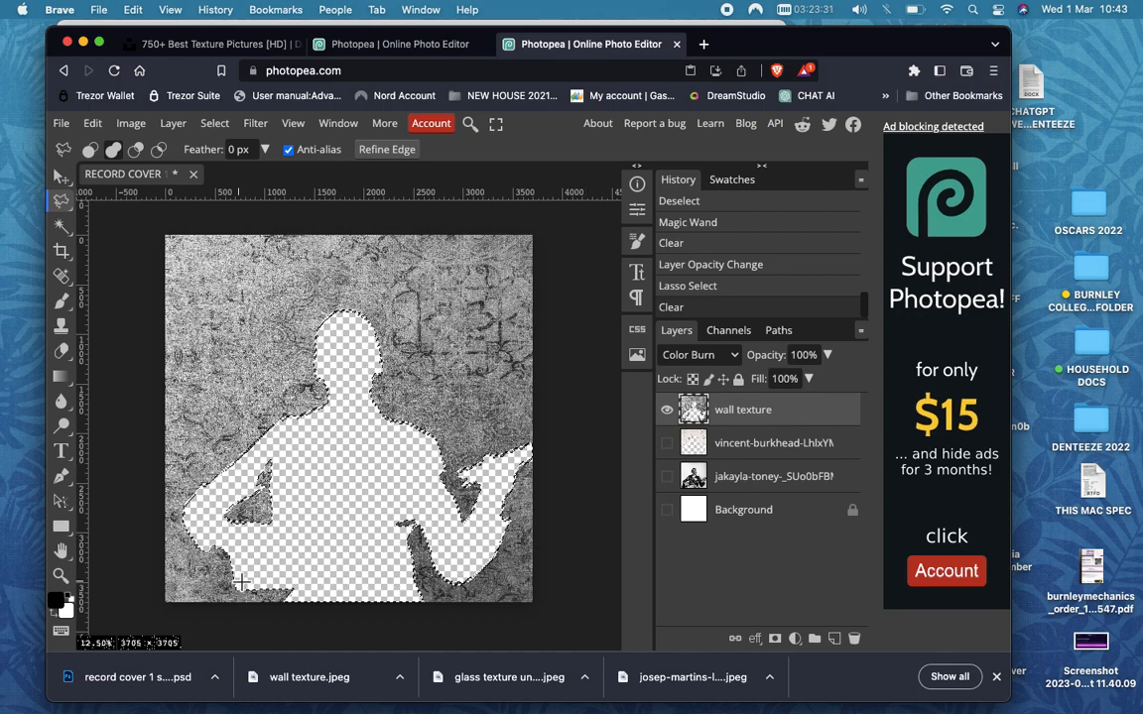
Add the leftover strip below the silhouette's lower edge to the selection with the Polygonal Lasso and clear it from the wall texture layer
{"action": "left_click_drag", "start_coordinate": [240, 585], "coordinate": [240, 585]}
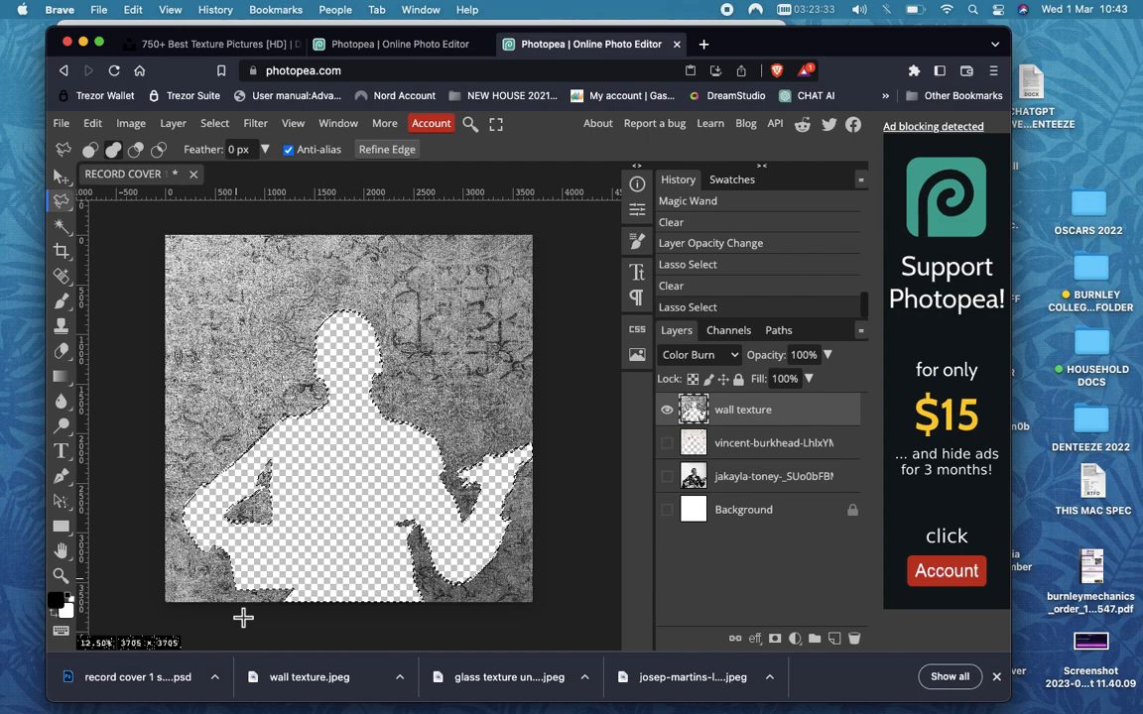
{"action": "mouse_move", "coordinate": [243, 623]}
{"action": "left_mouse_down"}
{"action": "mouse_move", "coordinate": [311, 614]}
{"action": "mouse_move", "coordinate": [313, 592]}
{"action": "mouse_move", "coordinate": [307, 569]}
{"action": "mouse_move", "coordinate": [222, 568]}
{"action": "mouse_move", "coordinate": [247, 569]}
{"action": "mouse_move", "coordinate": [234, 570]}
{"action": "mouse_move", "coordinate": [241, 619]}
{"action": "left_mouse_up"}
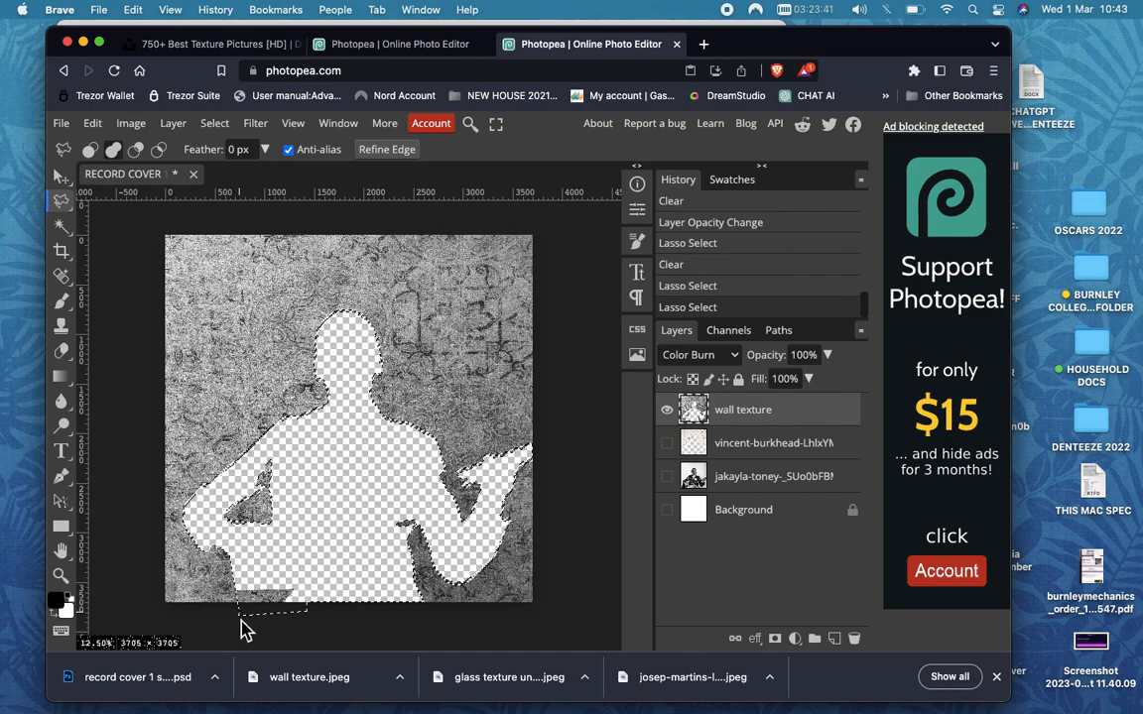
{"action": "key", "text": "BackSpace"}
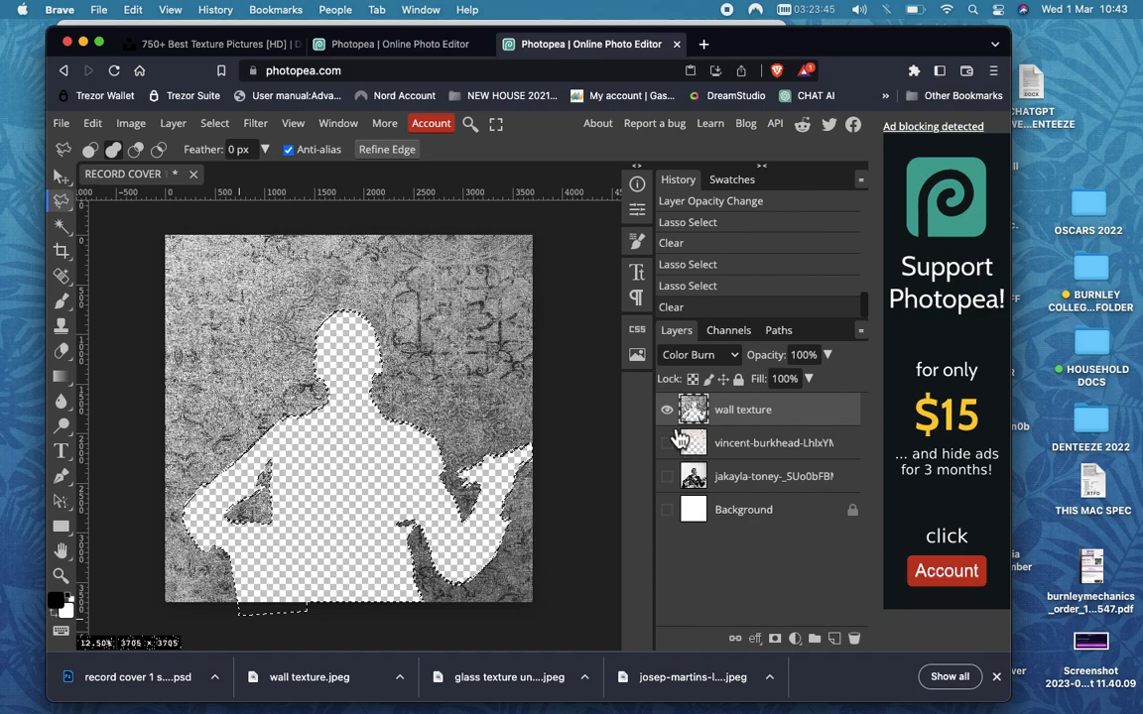
Show the cracked texture and guitarist photo layers and restore the guitarist photo's opacity to 100%
{"action": "left_click", "coordinate": [666, 443]}
{"action": "left_click", "coordinate": [667, 478]}
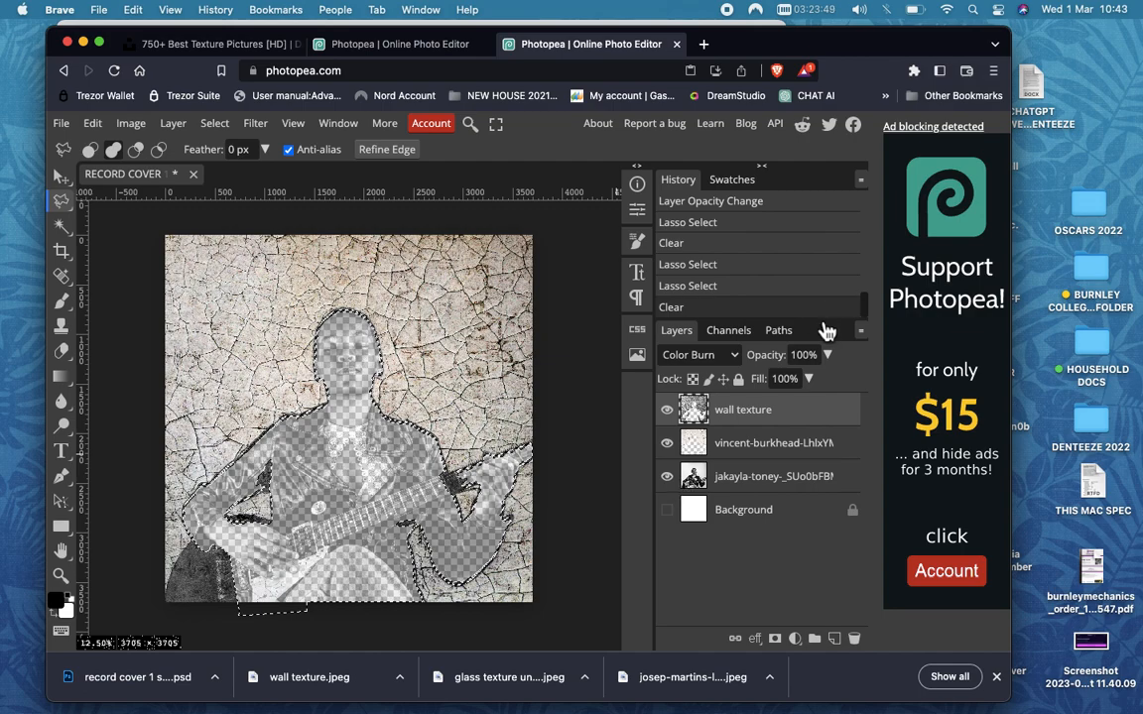
{"action": "left_click", "coordinate": [781, 481]}
{"action": "left_click_drag", "start_coordinate": [831, 354], "coordinate": [849, 384]}
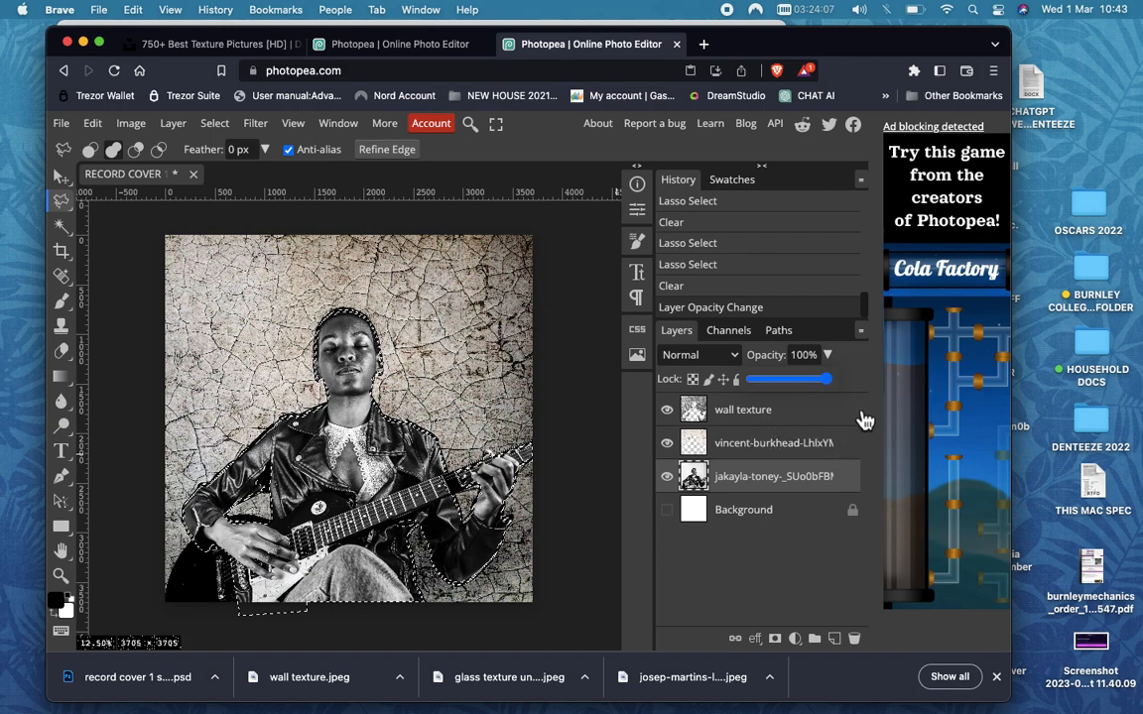
Deselect the silhouette with the guitarist photo layer active and show the Background layer
{"action": "left_click", "coordinate": [841, 411]}
{"action": "left_click", "coordinate": [808, 480]}
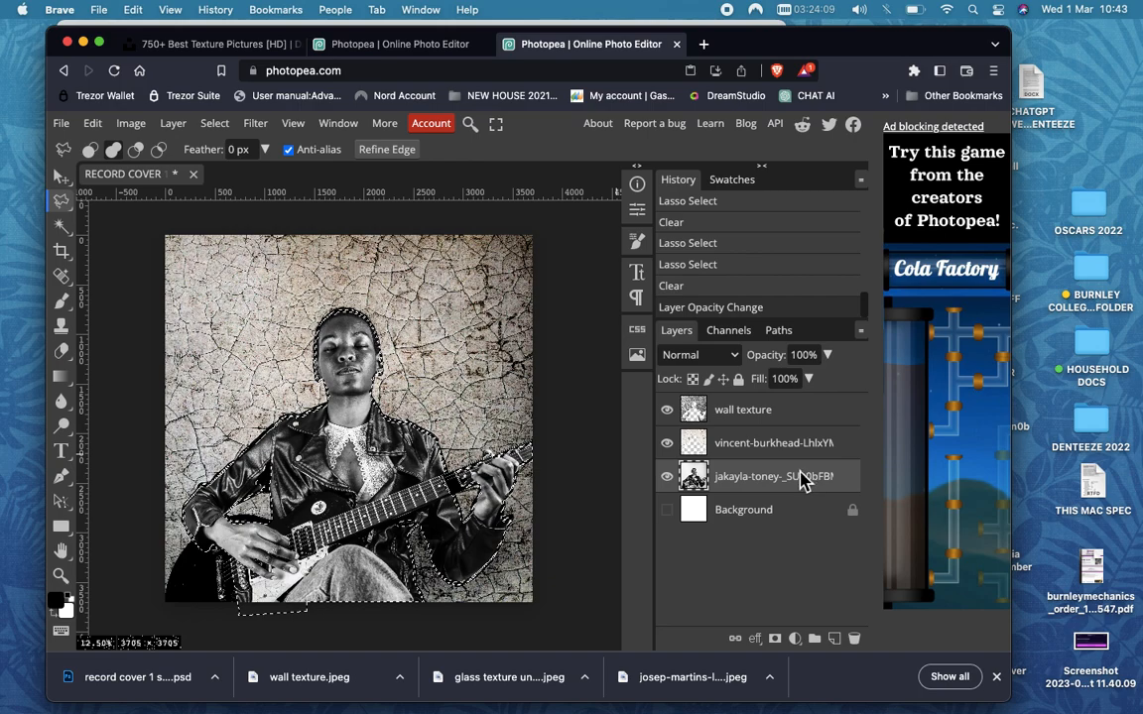
{"action": "key", "text": "super+d"}
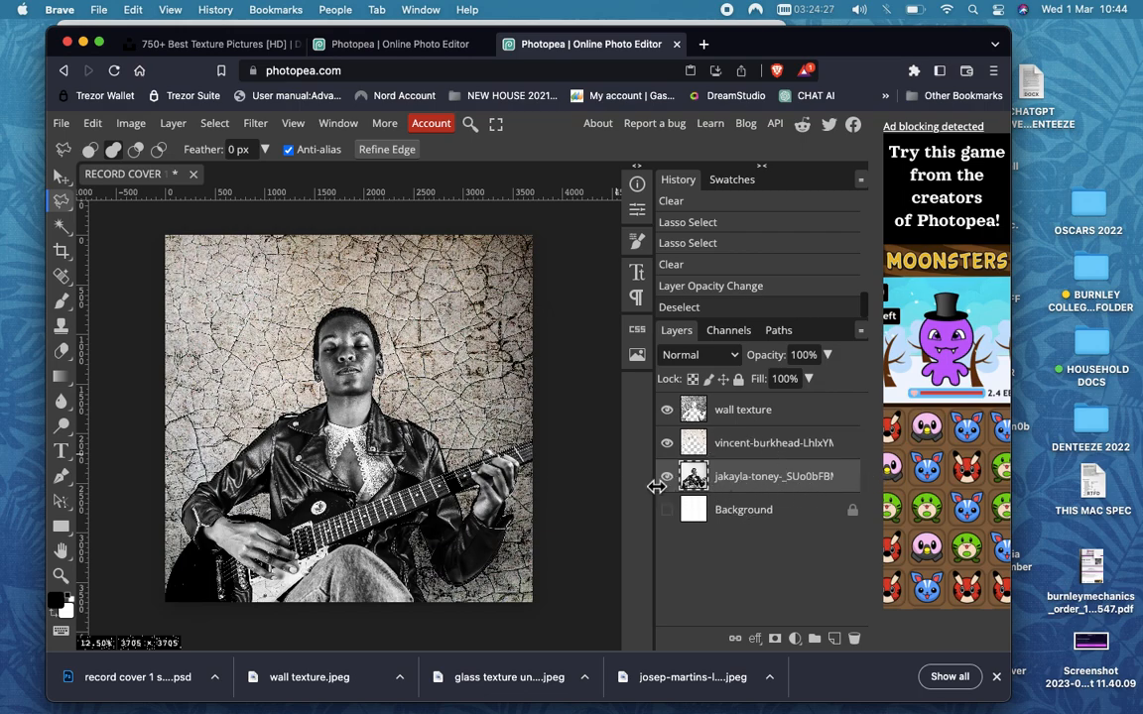
{"action": "left_click", "coordinate": [677, 513]}
Apply a Levels adjustment to the guitarist photo with input black 14, midtone 1.03 and white 227
{"action": "left_click", "coordinate": [129, 122]}
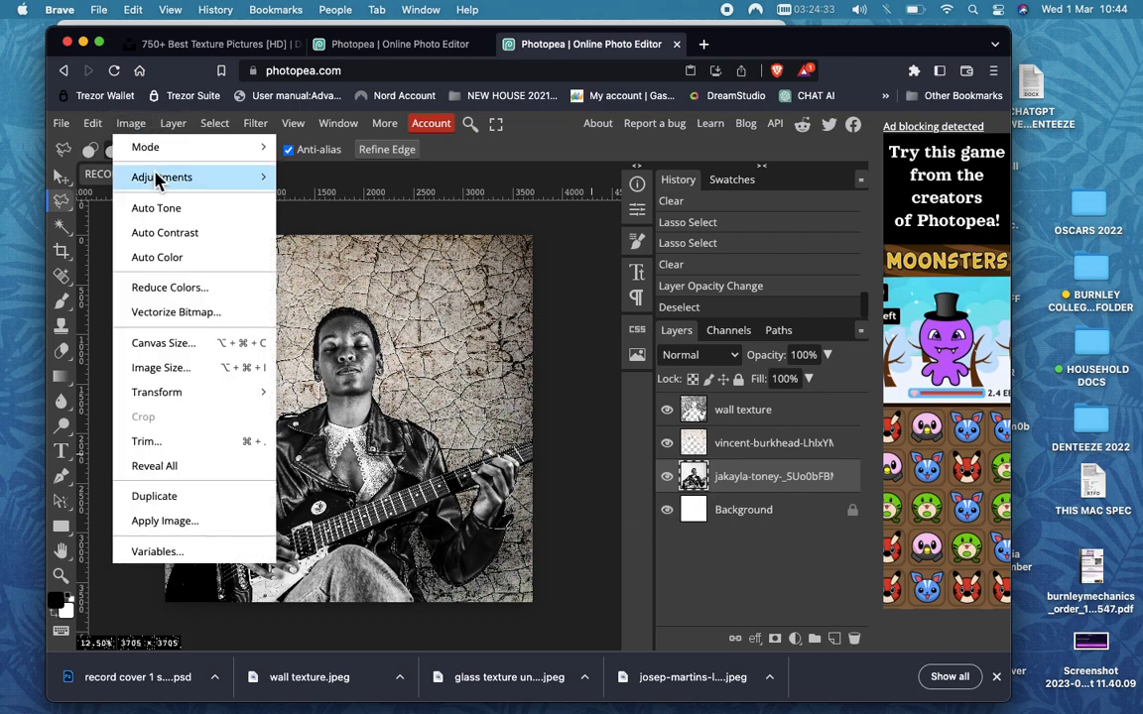
{"action": "mouse_move", "coordinate": [156, 178]}
{"action": "left_click", "coordinate": [342, 181]}
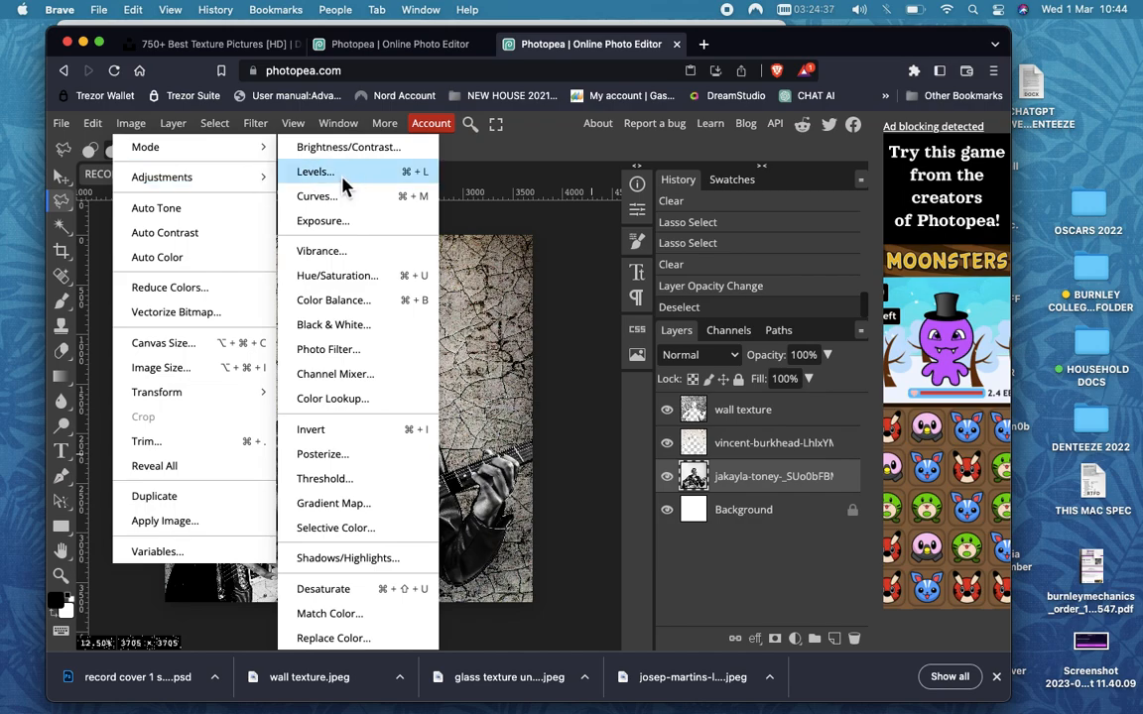
{"action": "left_click", "coordinate": [342, 182]}
{"action": "left_click", "coordinate": [392, 246]}
{"action": "left_click_drag", "start_coordinate": [391, 246], "coordinate": [830, 156]}
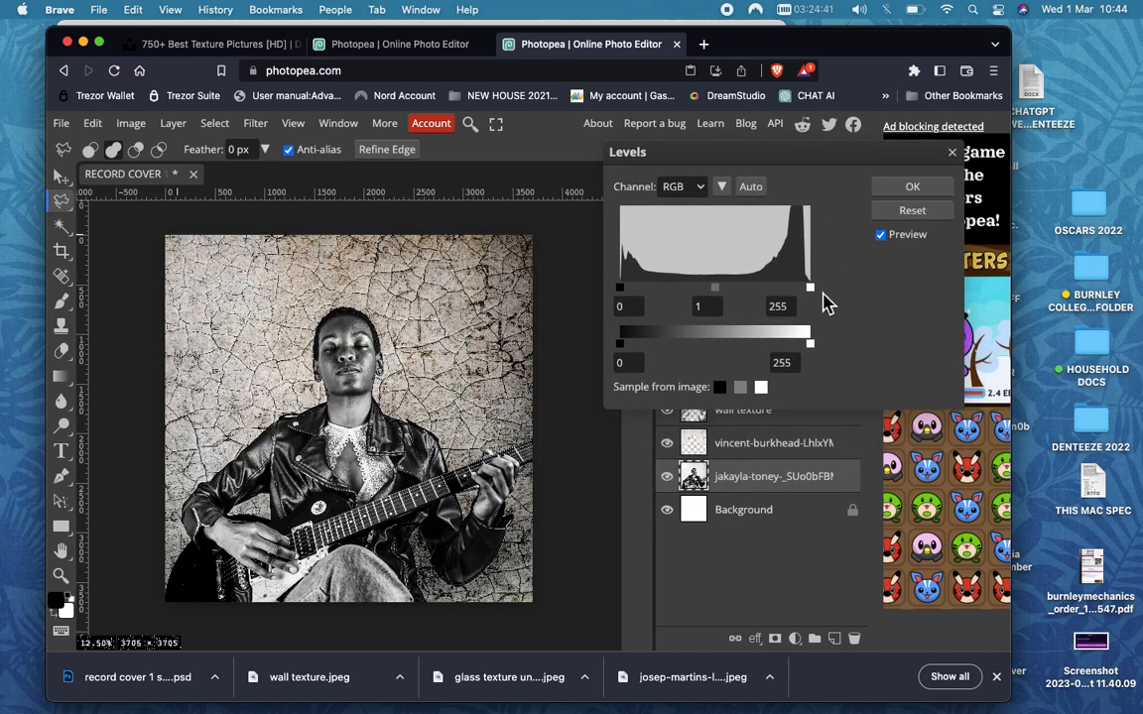
{"action": "left_click_drag", "start_coordinate": [814, 292], "coordinate": [789, 297]}
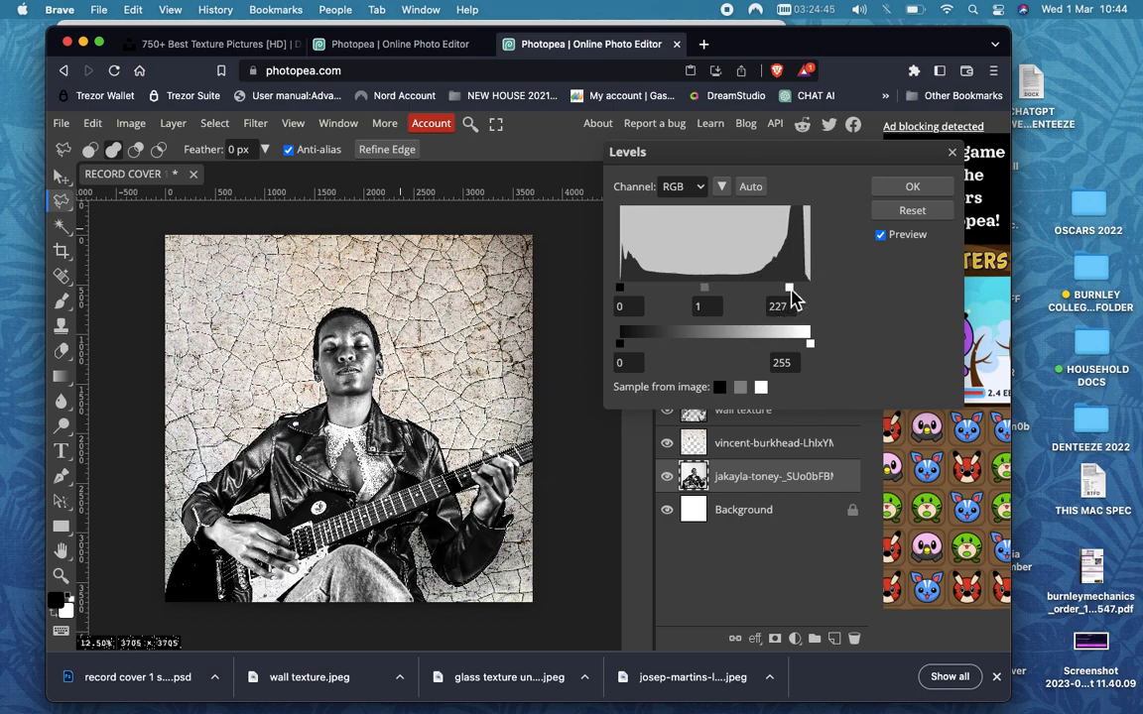
{"action": "left_click_drag", "start_coordinate": [621, 288], "coordinate": [632, 298]}
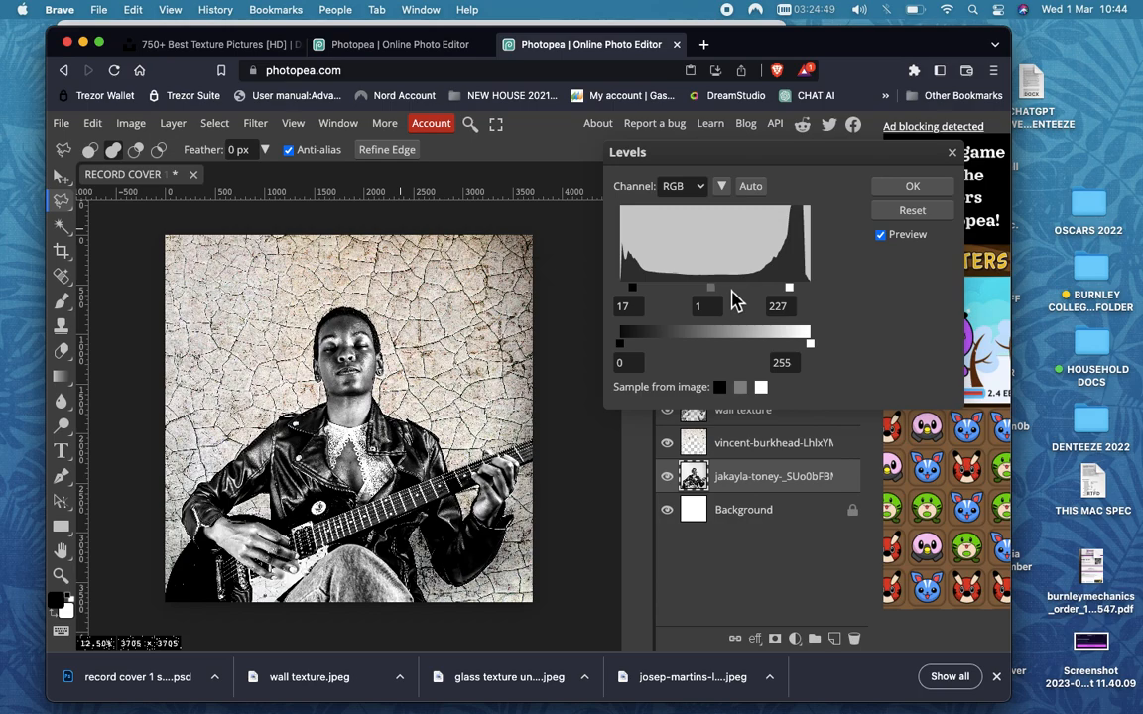
{"action": "mouse_move", "coordinate": [704, 296]}
{"action": "left_mouse_down"}
{"action": "mouse_move", "coordinate": [739, 297]}
{"action": "mouse_move", "coordinate": [696, 295]}
{"action": "mouse_move", "coordinate": [715, 295]}
{"action": "left_mouse_up"}
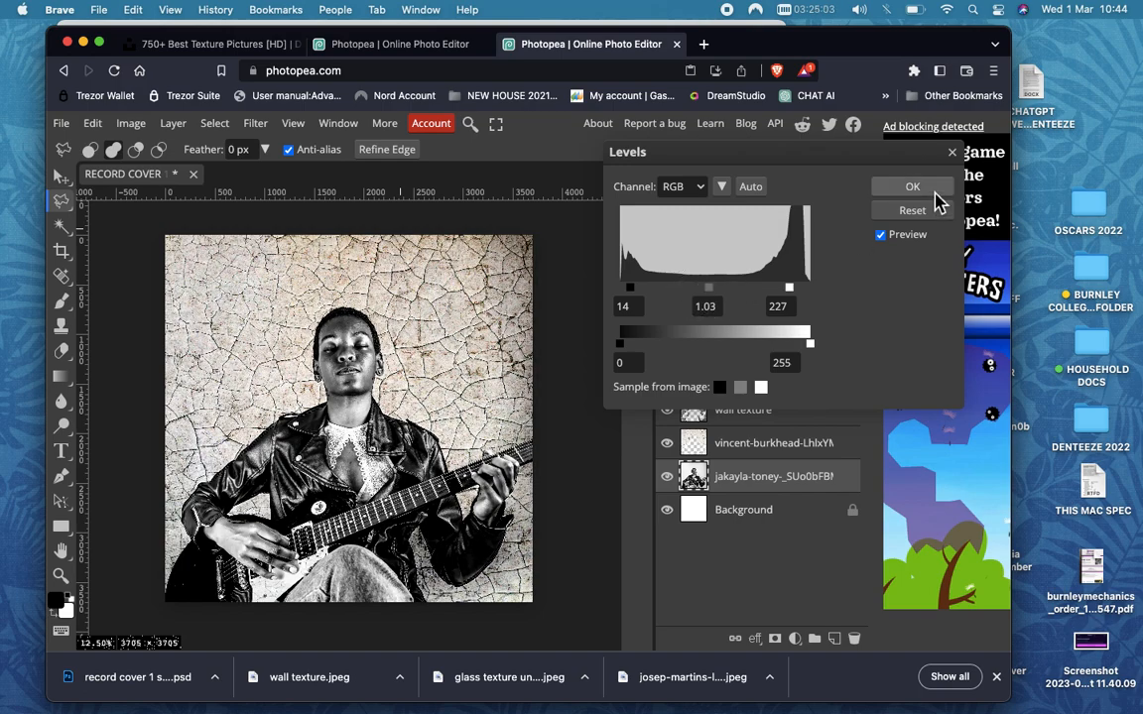
{"action": "left_click", "coordinate": [917, 188]}
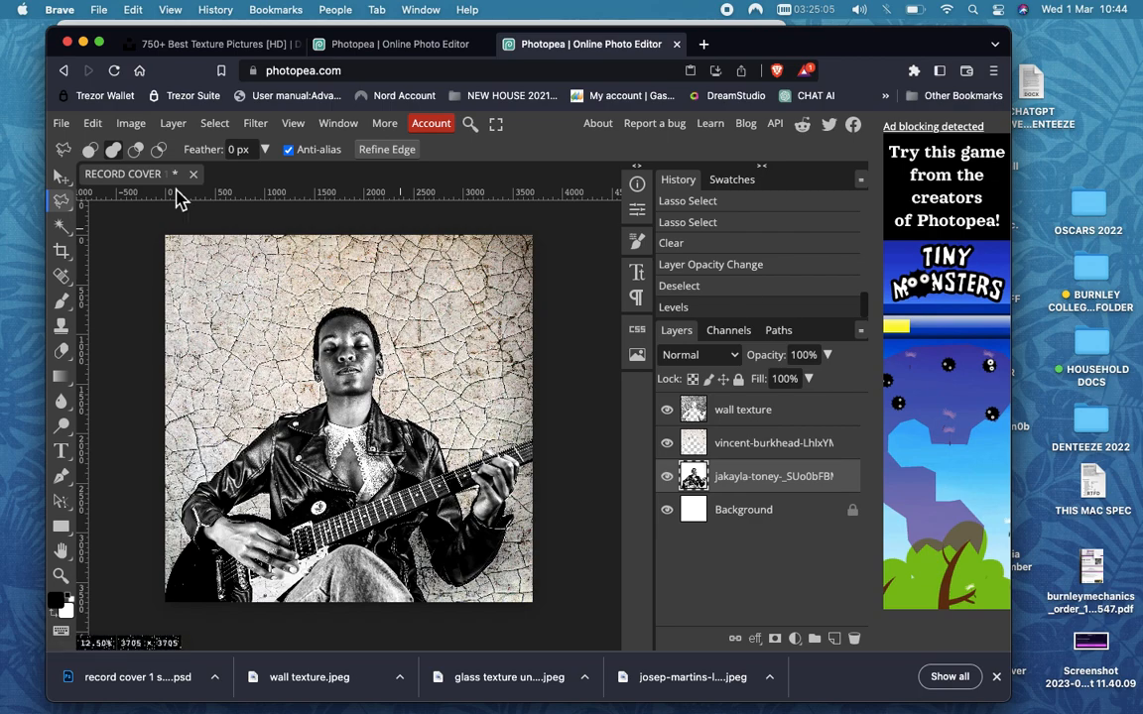
Apply a Hue/Saturation adjustment to the guitarist photo, slightly raising the hue and lowering the lightness
{"action": "left_click", "coordinate": [130, 123]}
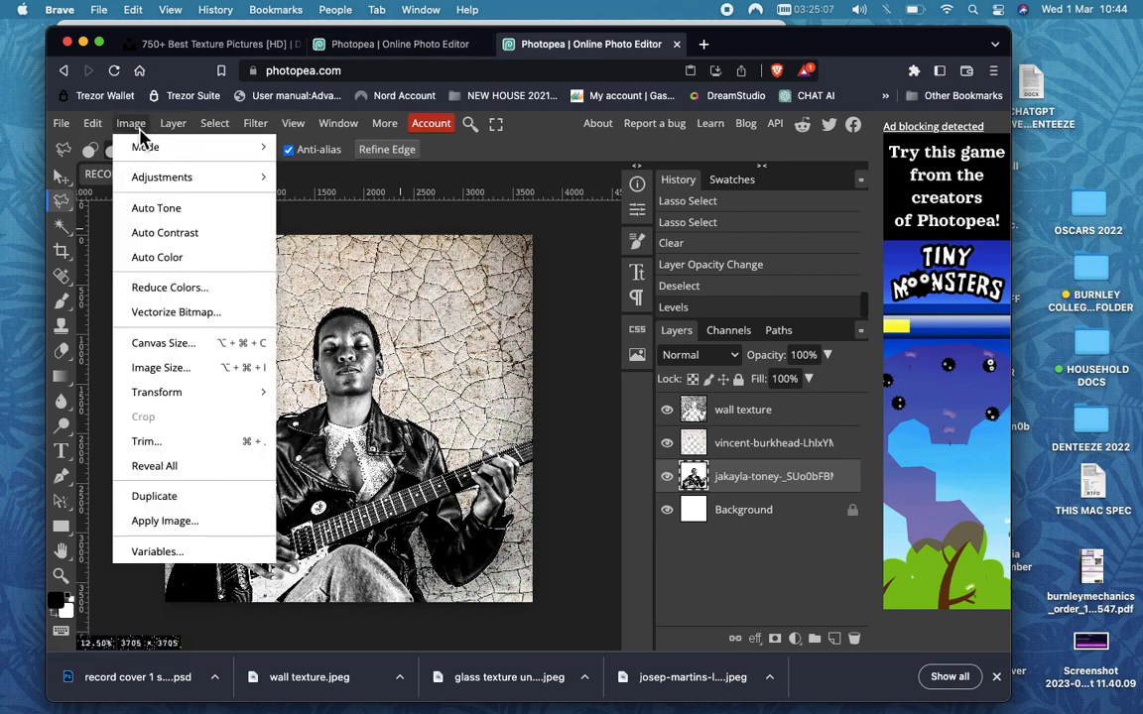
{"action": "mouse_move", "coordinate": [162, 180]}
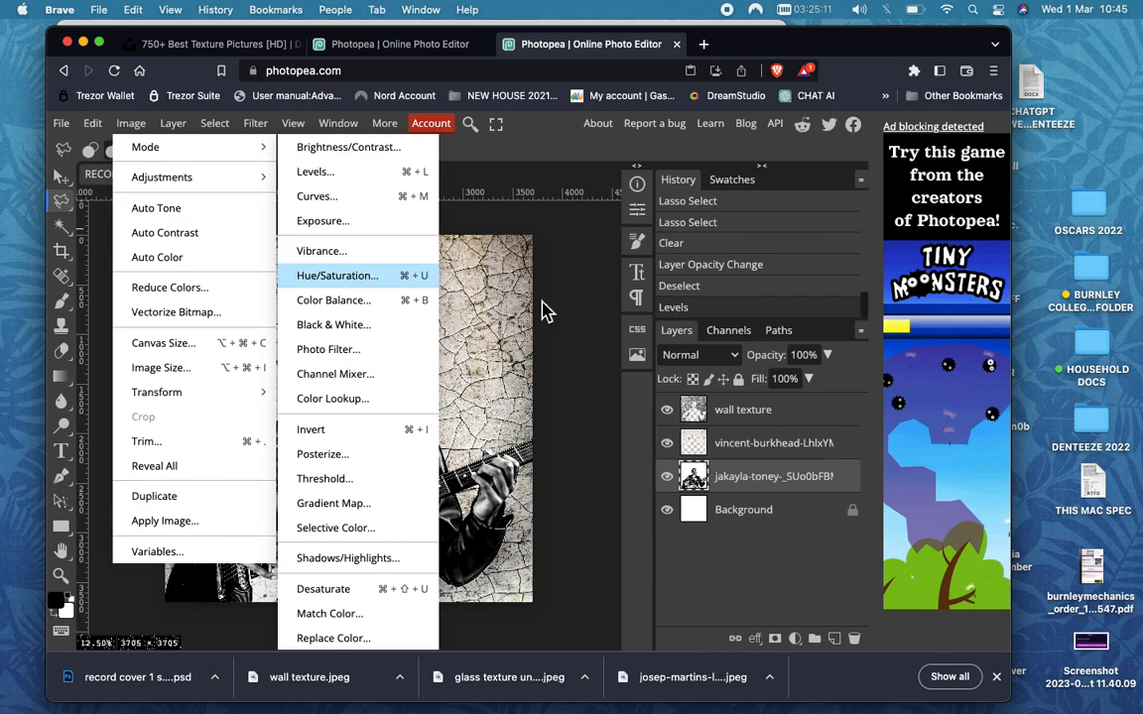
{"action": "left_click", "coordinate": [389, 274]}
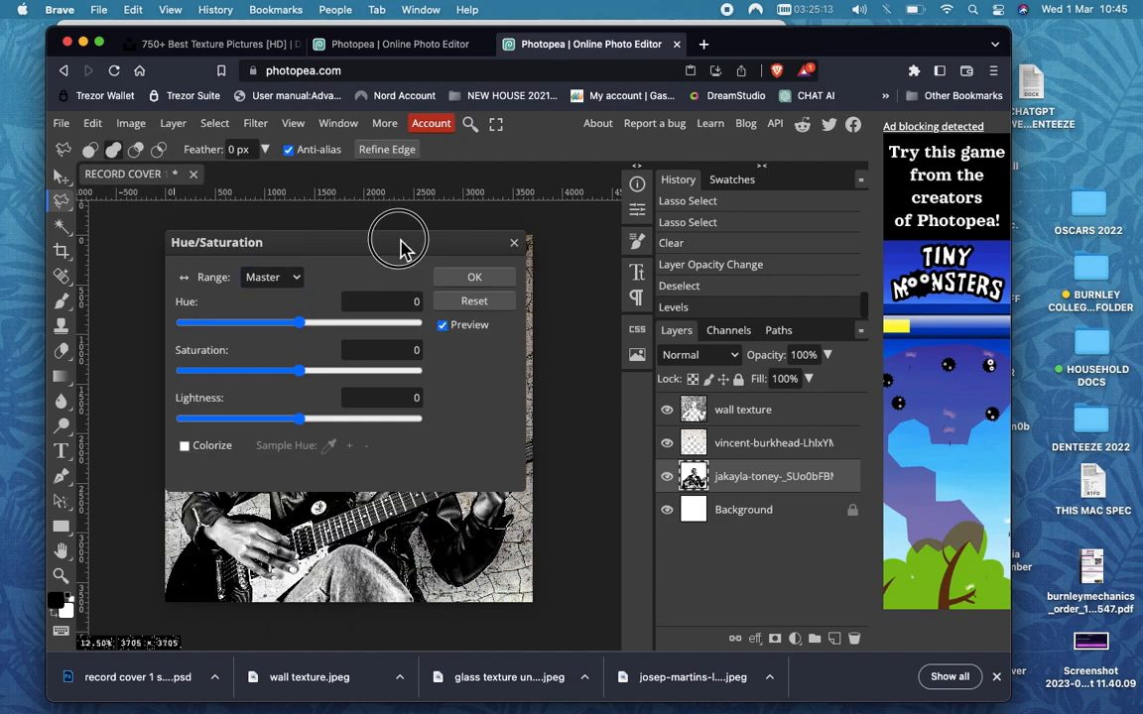
{"action": "left_click_drag", "start_coordinate": [400, 245], "coordinate": [772, 195]}
{"action": "mouse_move", "coordinate": [678, 281]}
{"action": "left_mouse_down"}
{"action": "mouse_move", "coordinate": [684, 270]}
{"action": "mouse_move", "coordinate": [770, 273]}
{"action": "mouse_move", "coordinate": [566, 265]}
{"action": "mouse_move", "coordinate": [696, 275]}
{"action": "left_mouse_up"}
{"action": "mouse_move", "coordinate": [673, 319]}
{"action": "left_mouse_down"}
{"action": "mouse_move", "coordinate": [730, 323]}
{"action": "mouse_move", "coordinate": [675, 327]}
{"action": "left_mouse_up"}
{"action": "left_click_drag", "start_coordinate": [672, 374], "coordinate": [660, 377]}
{"action": "left_click", "coordinate": [874, 233]}
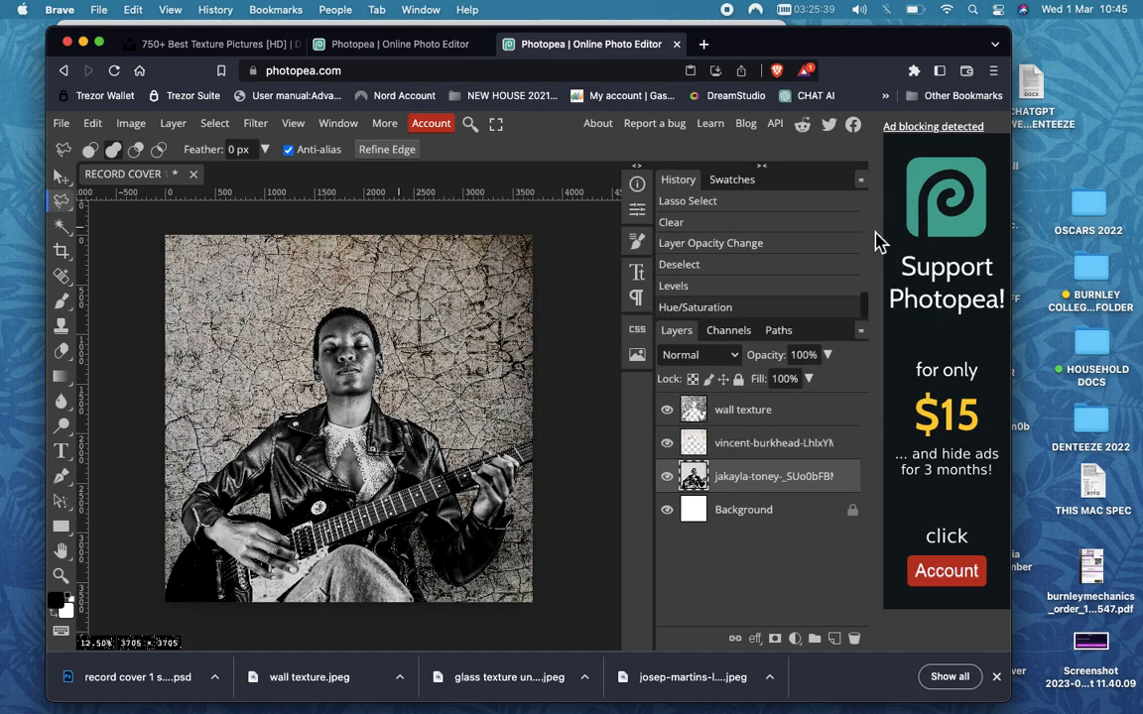
Add the title text LETHARGY above the guitarist's head in the Destroy font at 129 px
{"action": "left_click", "coordinate": [63, 454]}
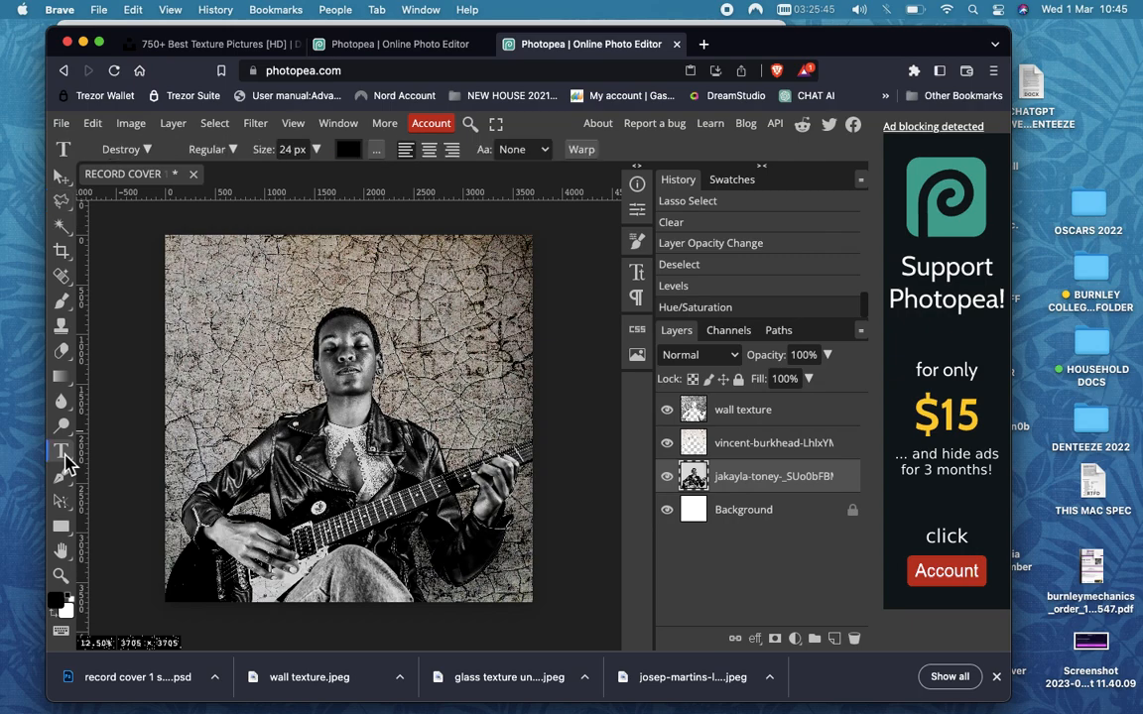
{"action": "left_click", "coordinate": [228, 304]}
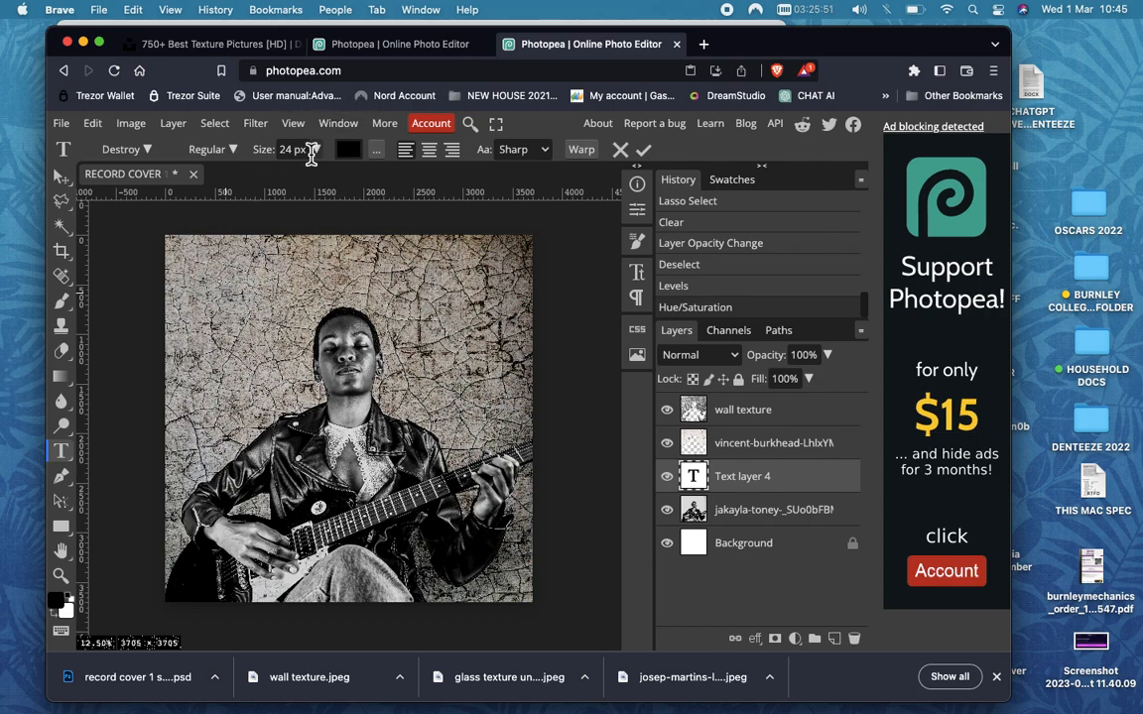
{"action": "left_click", "coordinate": [317, 150]}
{"action": "left_click_drag", "start_coordinate": [288, 173], "coordinate": [316, 175]}
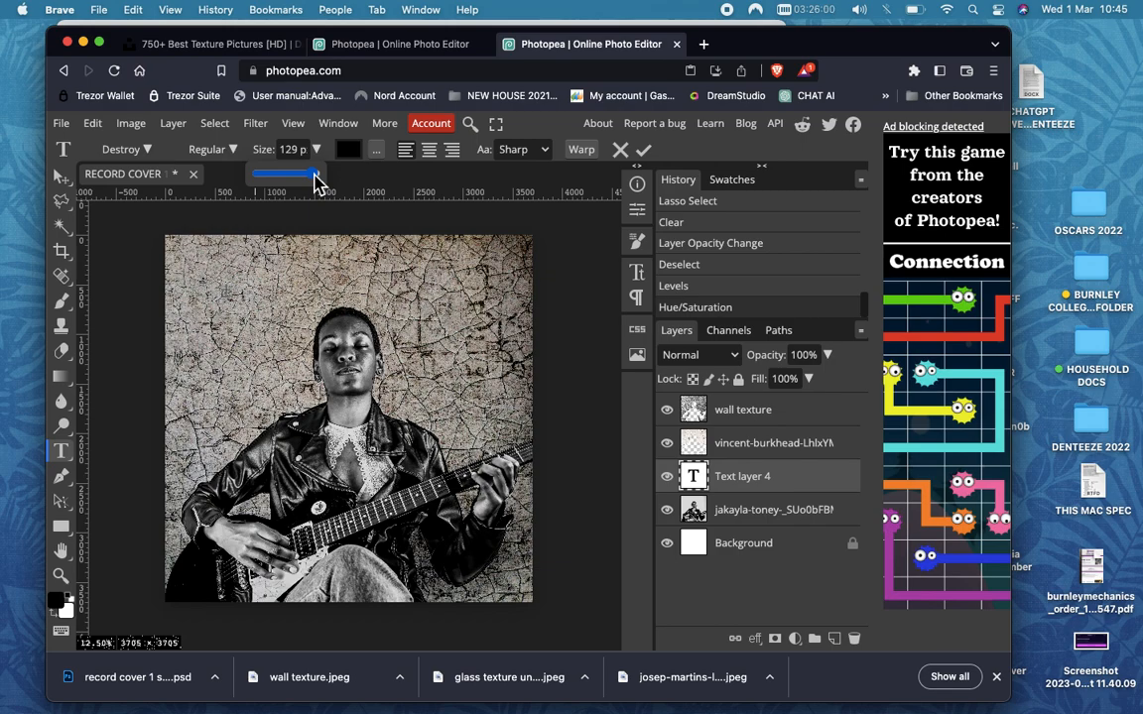
{"action": "left_click", "coordinate": [700, 482]}
{"action": "double_click", "coordinate": [700, 481]}
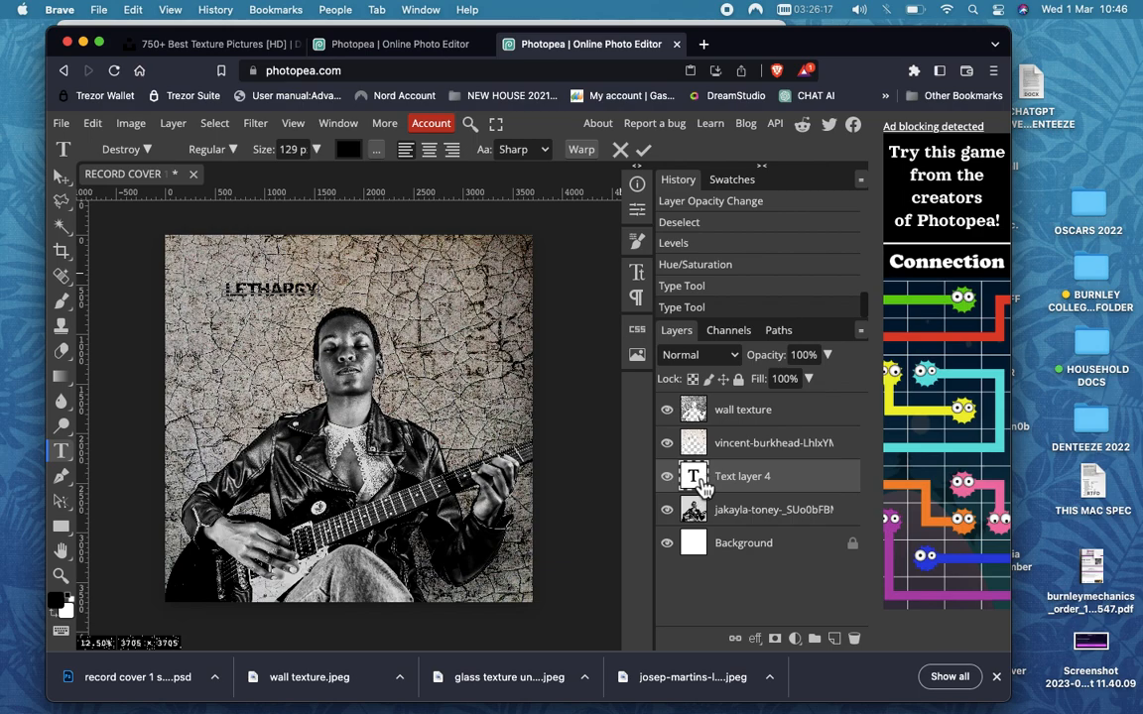
Set the size of the whole LETHARGY title to 250 px and commit the text
{"action": "double_click", "coordinate": [693, 477]}
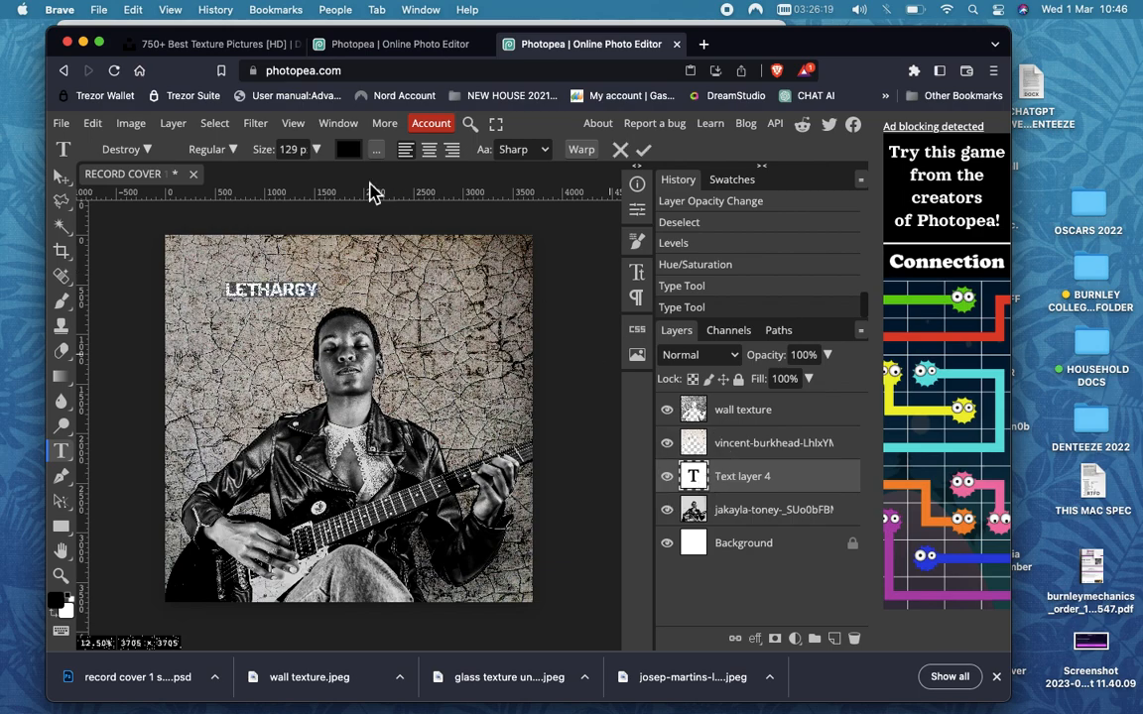
{"action": "mouse_move", "coordinate": [318, 161]}
{"action": "left_mouse_down"}
{"action": "mouse_move", "coordinate": [317, 171]}
{"action": "mouse_move", "coordinate": [300, 155]}
{"action": "mouse_move", "coordinate": [327, 179]}
{"action": "left_mouse_up"}
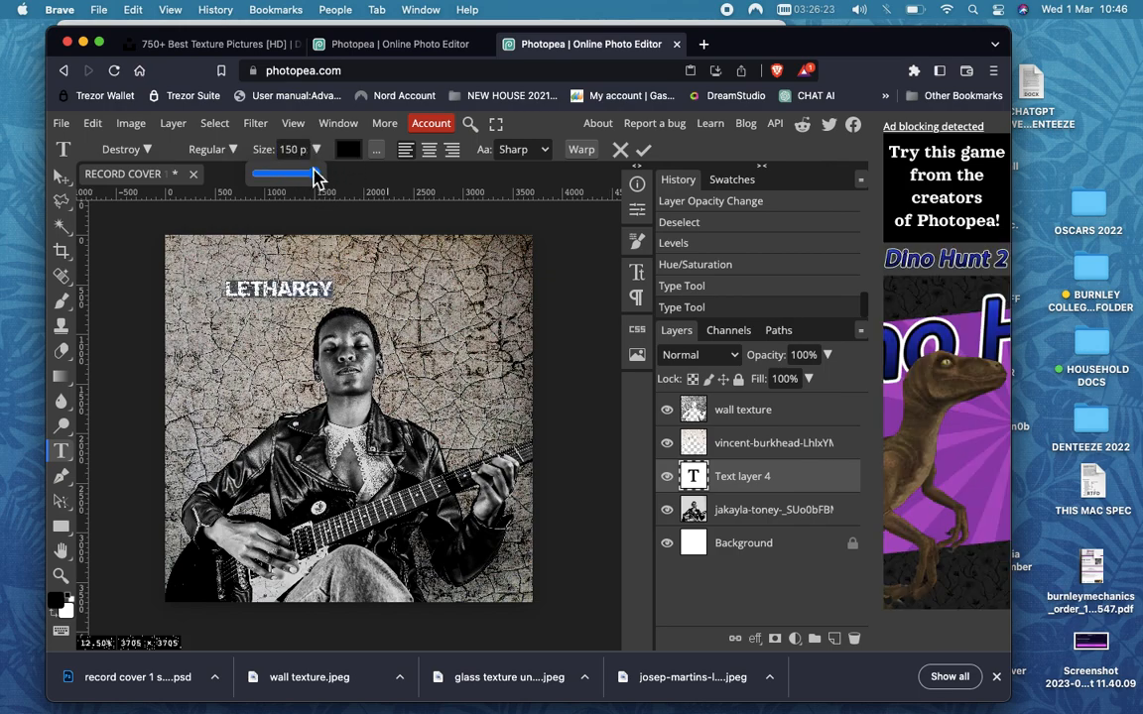
{"action": "left_click_drag", "start_coordinate": [304, 153], "coordinate": [276, 155]}
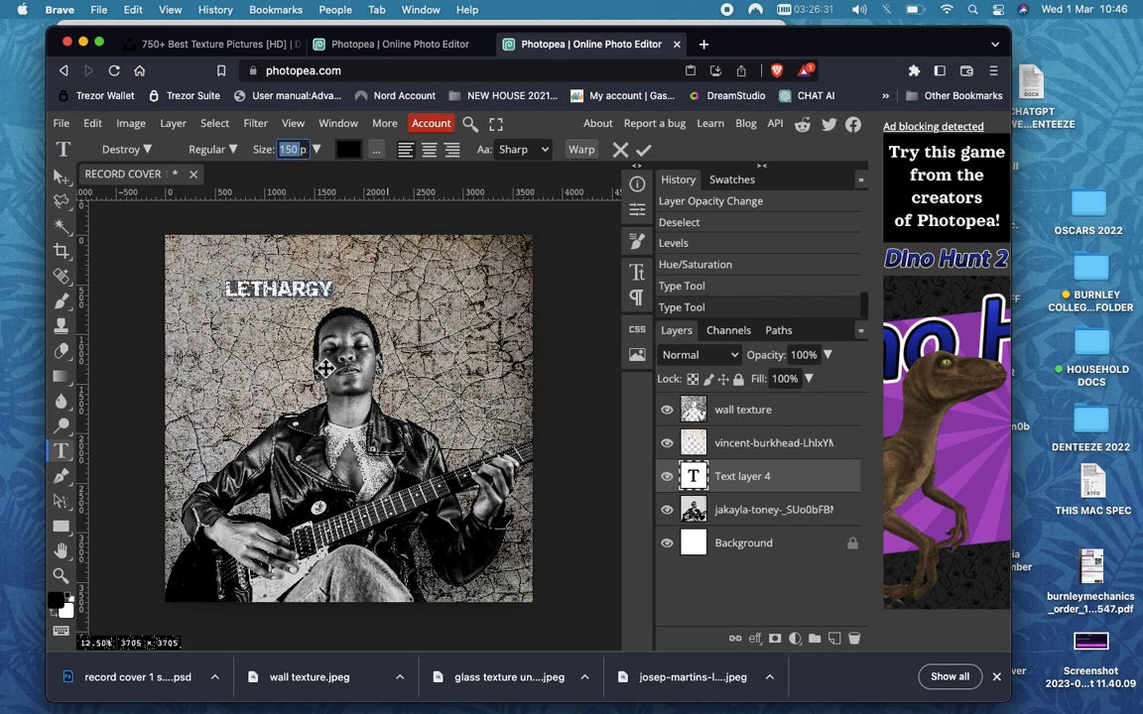
{"action": "type", "text": "200"}
{"action": "key", "text": "Return"}
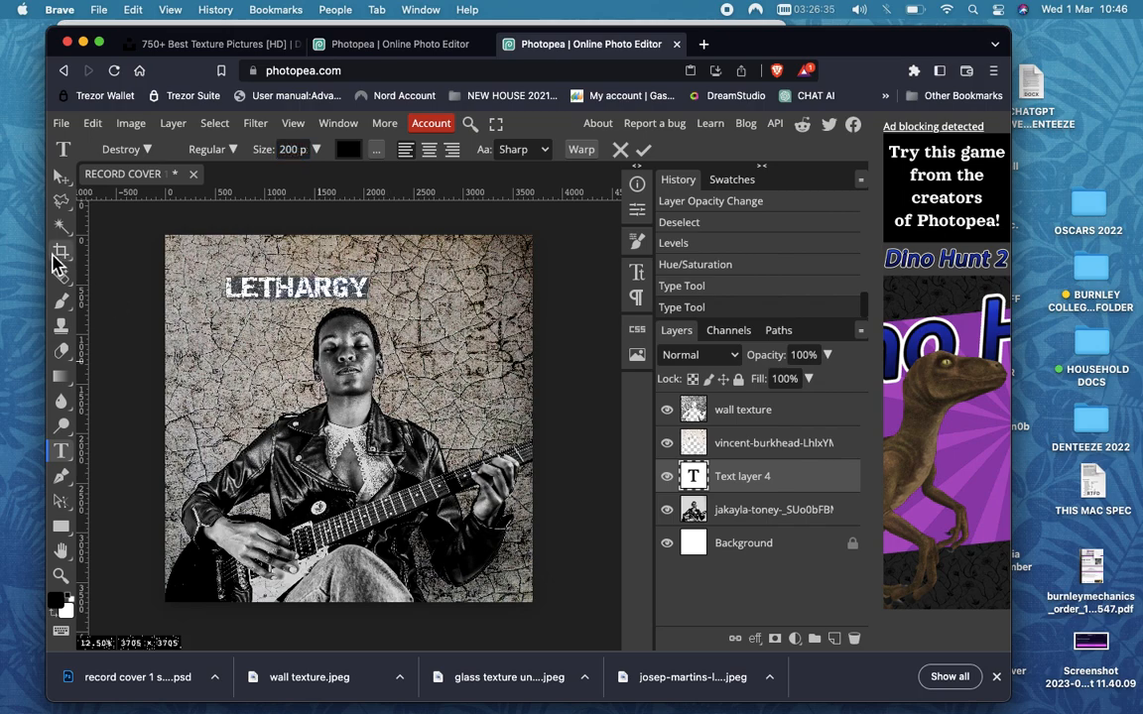
{"action": "left_click", "coordinate": [297, 152]}
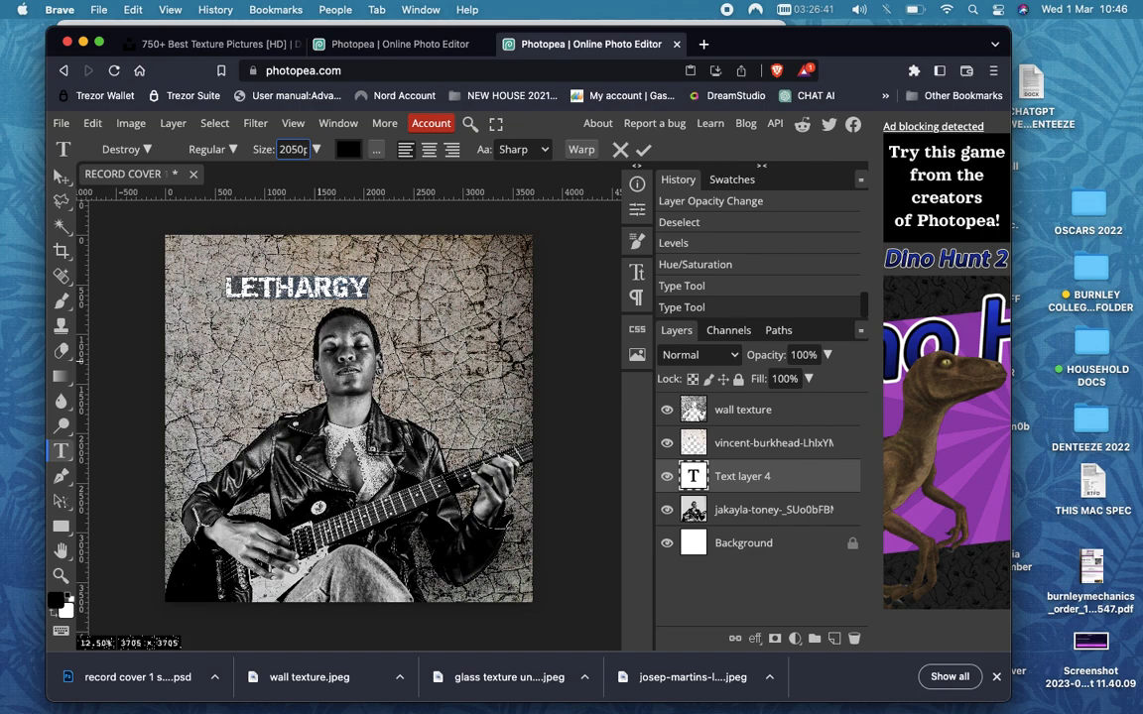
{"action": "key", "text": "Return"}
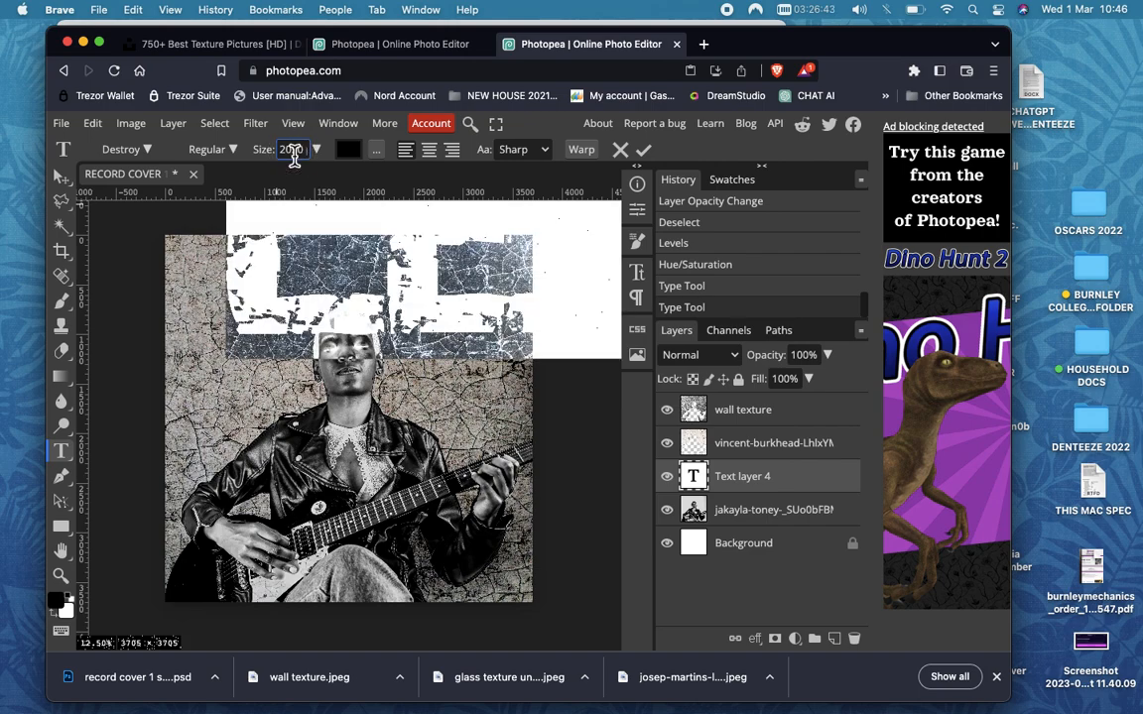
{"action": "key", "text": "BackSpace"}
{"action": "key", "text": "Return"}
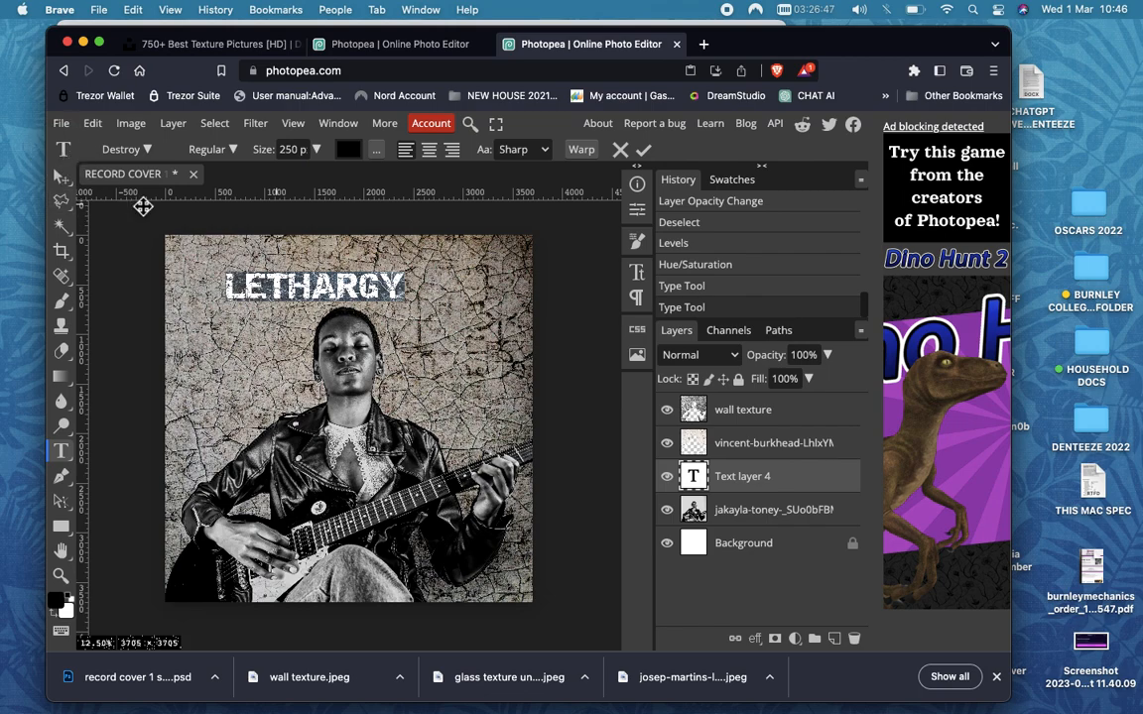
{"action": "left_click", "coordinate": [739, 510]}
{"action": "left_click", "coordinate": [748, 484]}
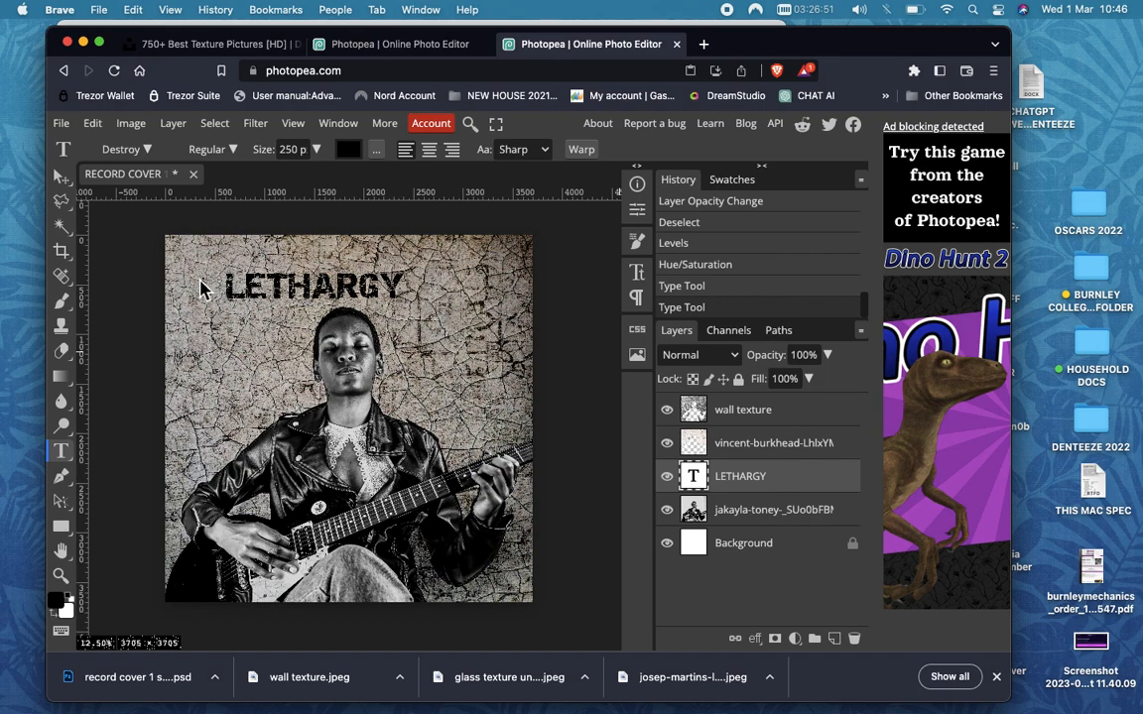
Try to reposition the LETHARGY title with the Move tool while Auto-Select is on, and undo each move
{"action": "left_click", "coordinate": [61, 176]}
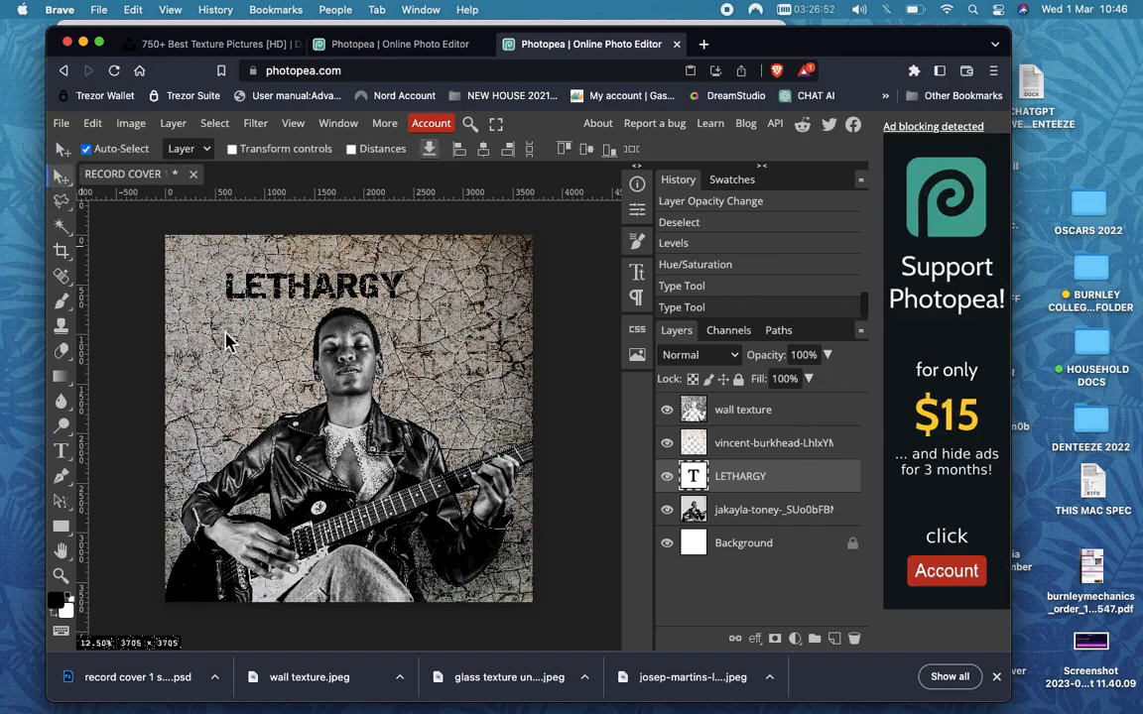
{"action": "left_click", "coordinate": [278, 290]}
{"action": "left_click_drag", "start_coordinate": [279, 290], "coordinate": [258, 281]}
{"action": "key", "text": "super+z"}
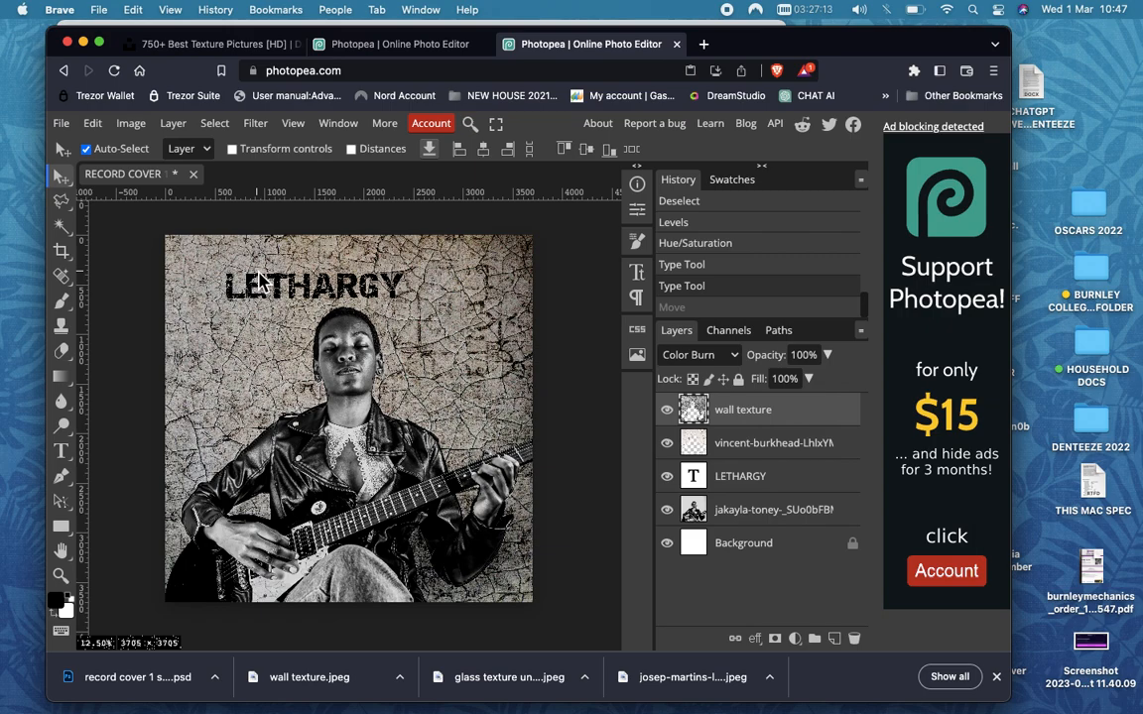
{"action": "left_click", "coordinate": [754, 486]}
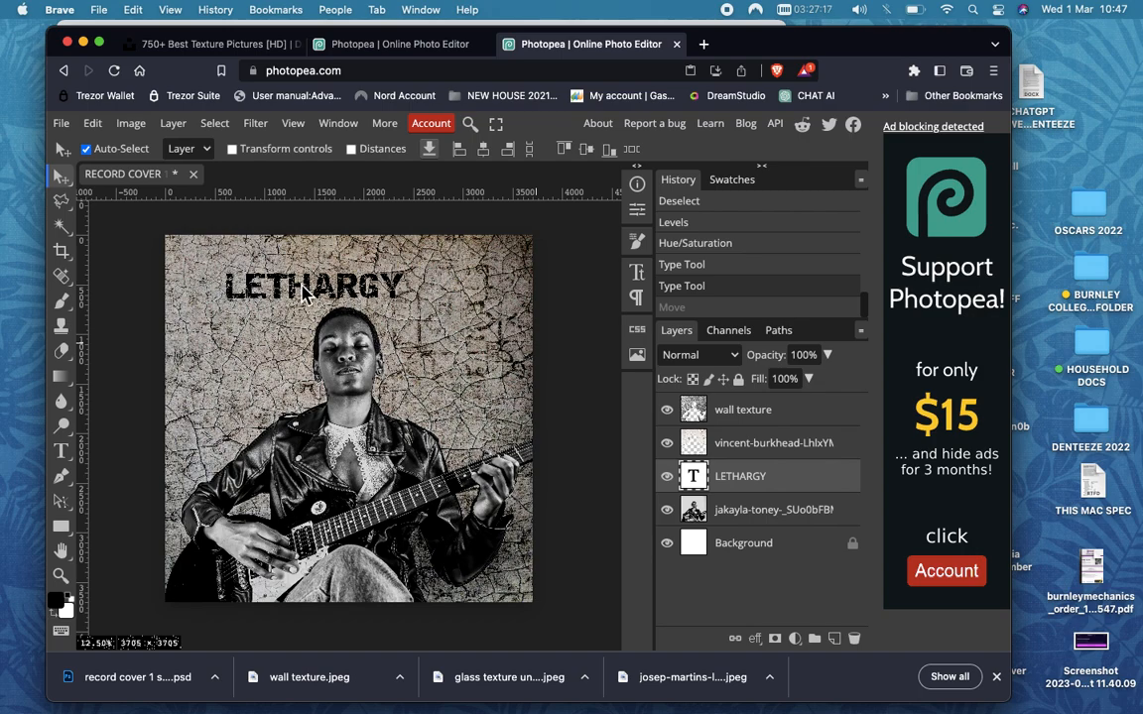
{"action": "left_click_drag", "start_coordinate": [302, 285], "coordinate": [301, 286]}
{"action": "key", "text": "super+z"}
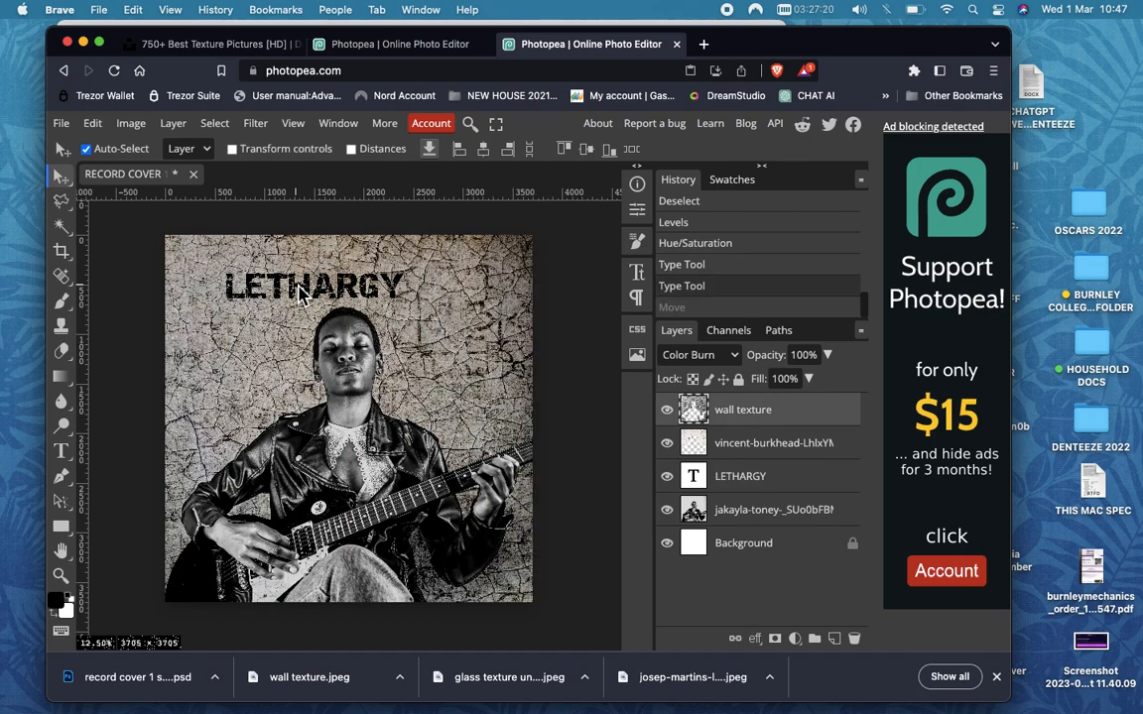
Turn off Auto-Select and move the LETHARGY title layer to the cover's upper-left corner
{"action": "left_click", "coordinate": [744, 483]}
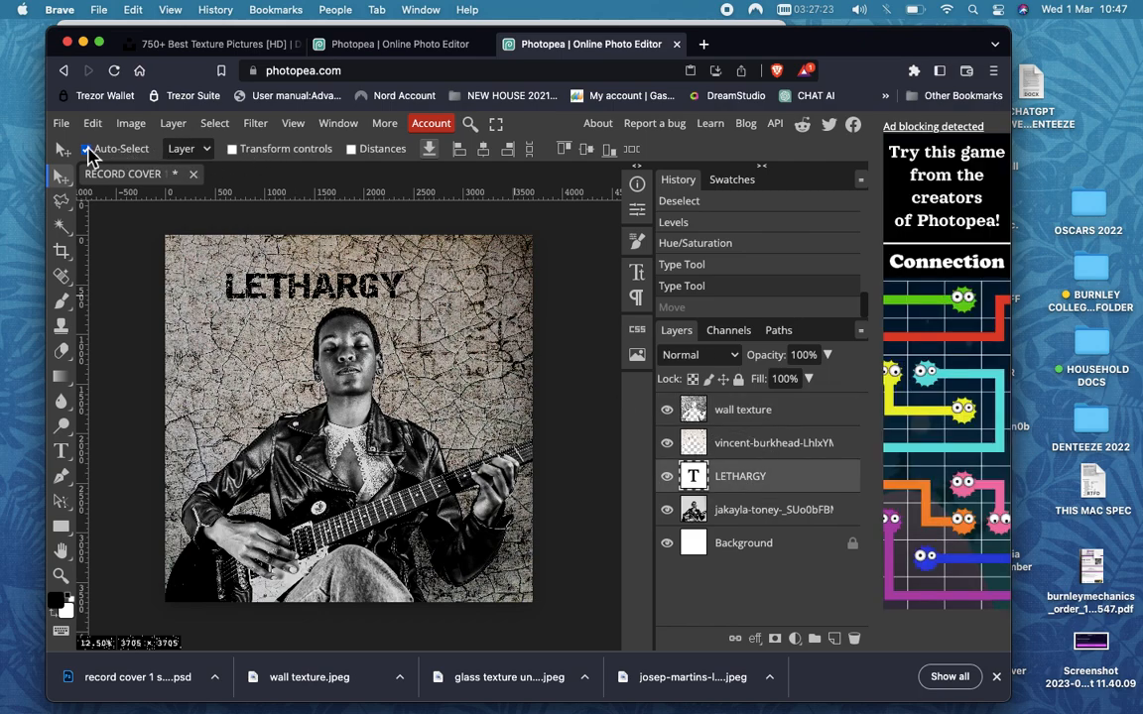
{"action": "left_click", "coordinate": [86, 150]}
{"action": "left_click", "coordinate": [449, 369]}
{"action": "left_click_drag", "start_coordinate": [448, 369], "coordinate": [389, 334]}
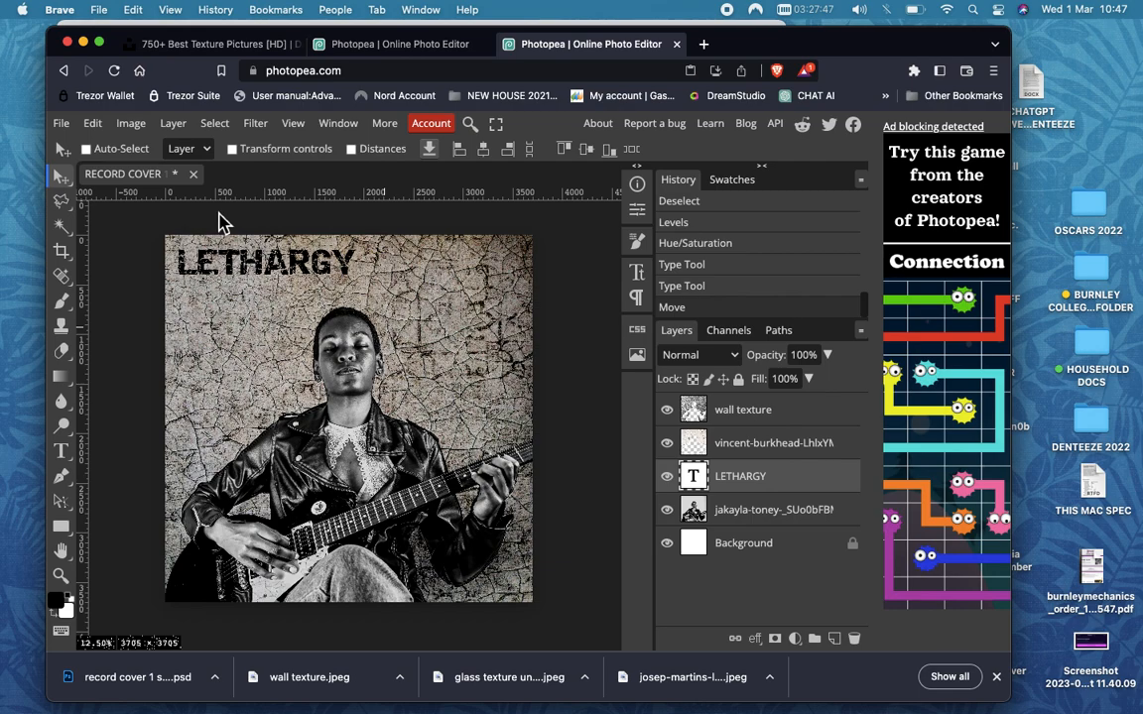
Save the cover as a PSD in the desktop folder UNSPLASH IMAGES, changing the cover number in its file name to 3
{"action": "left_click", "coordinate": [62, 127]}
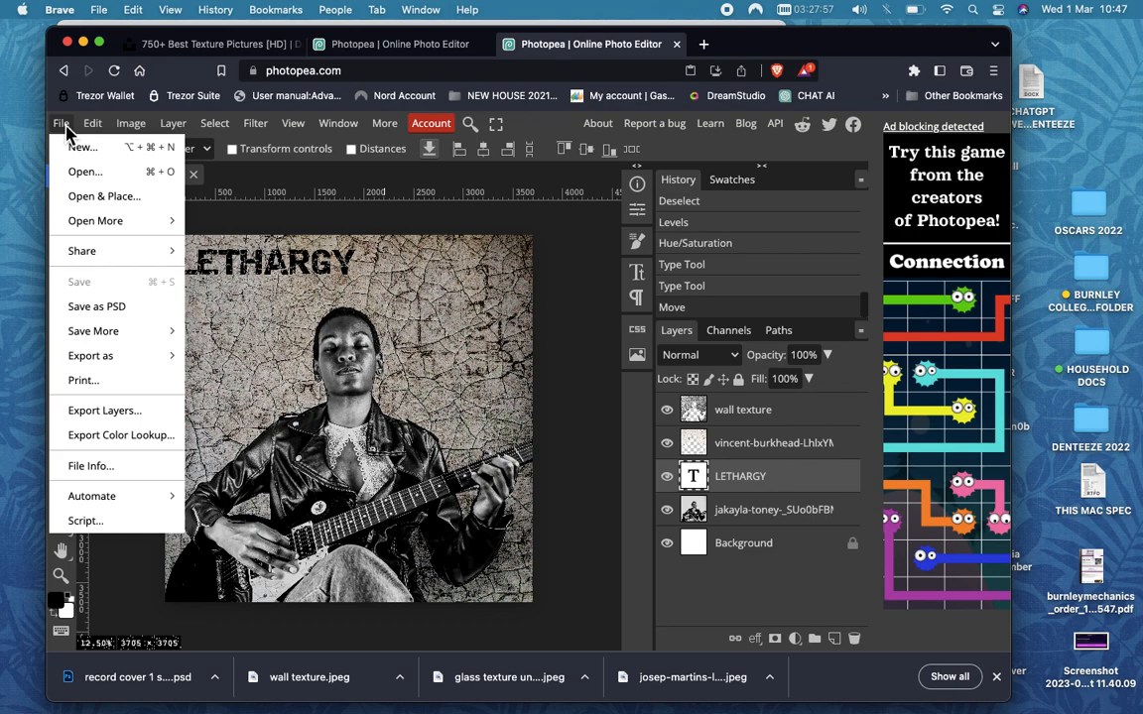
{"action": "left_click", "coordinate": [98, 308]}
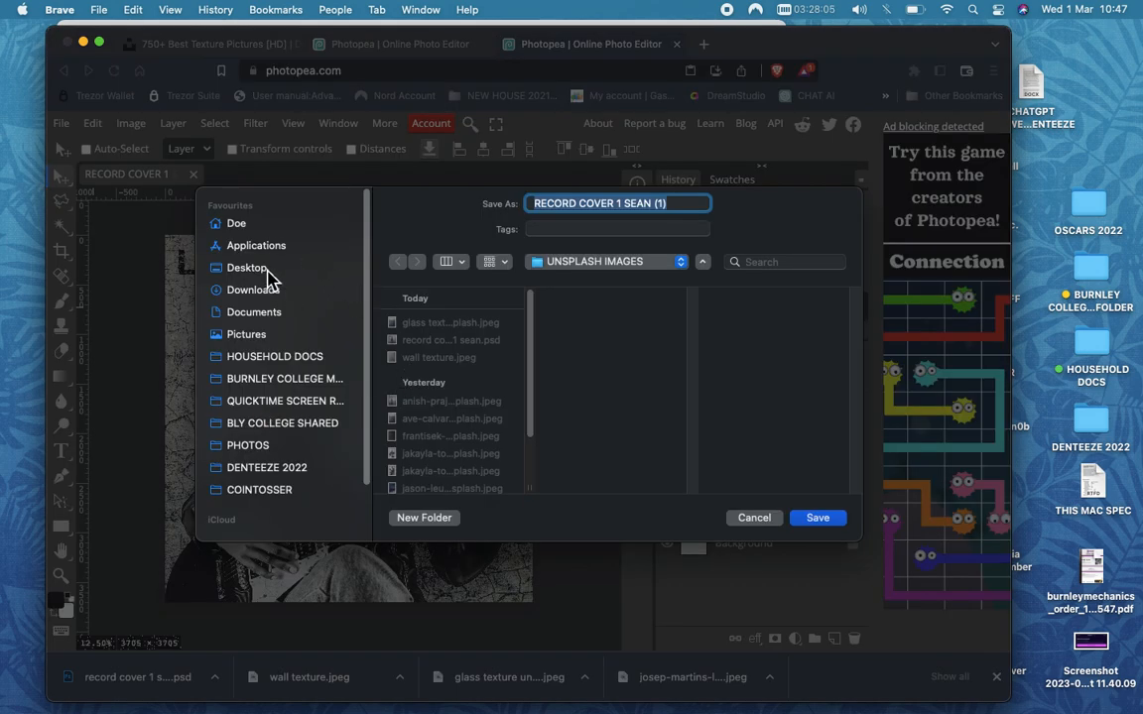
{"action": "left_click", "coordinate": [266, 269]}
{"action": "left_click", "coordinate": [448, 417]}
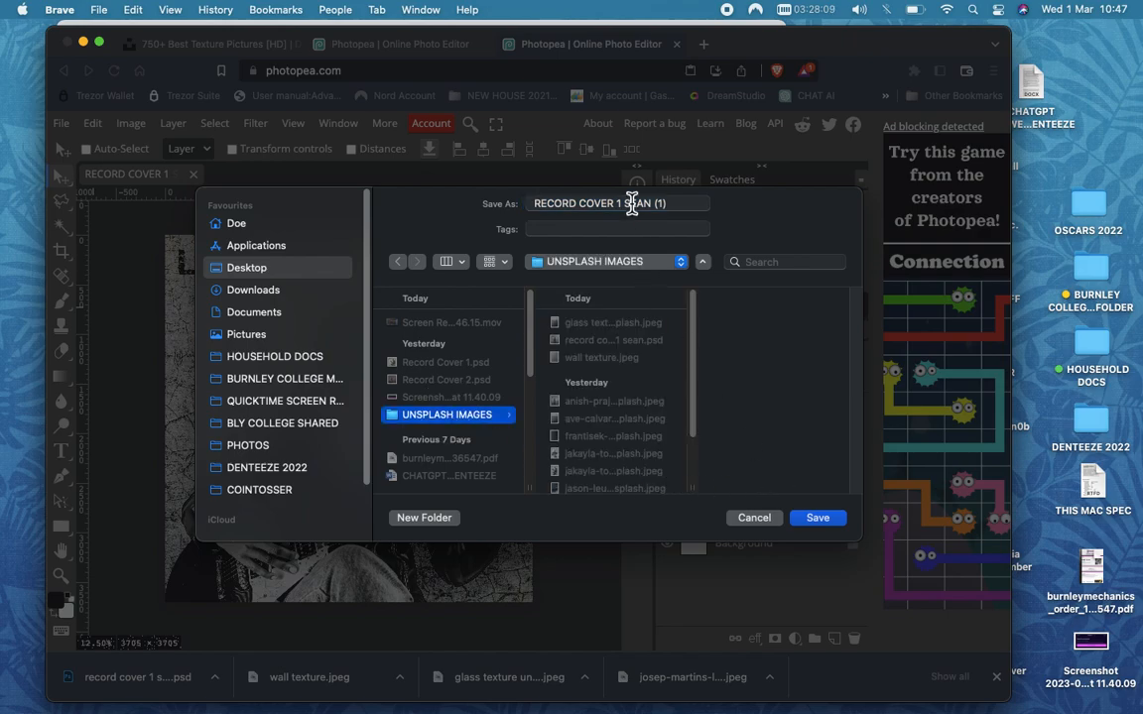
{"action": "left_click", "coordinate": [630, 203]}
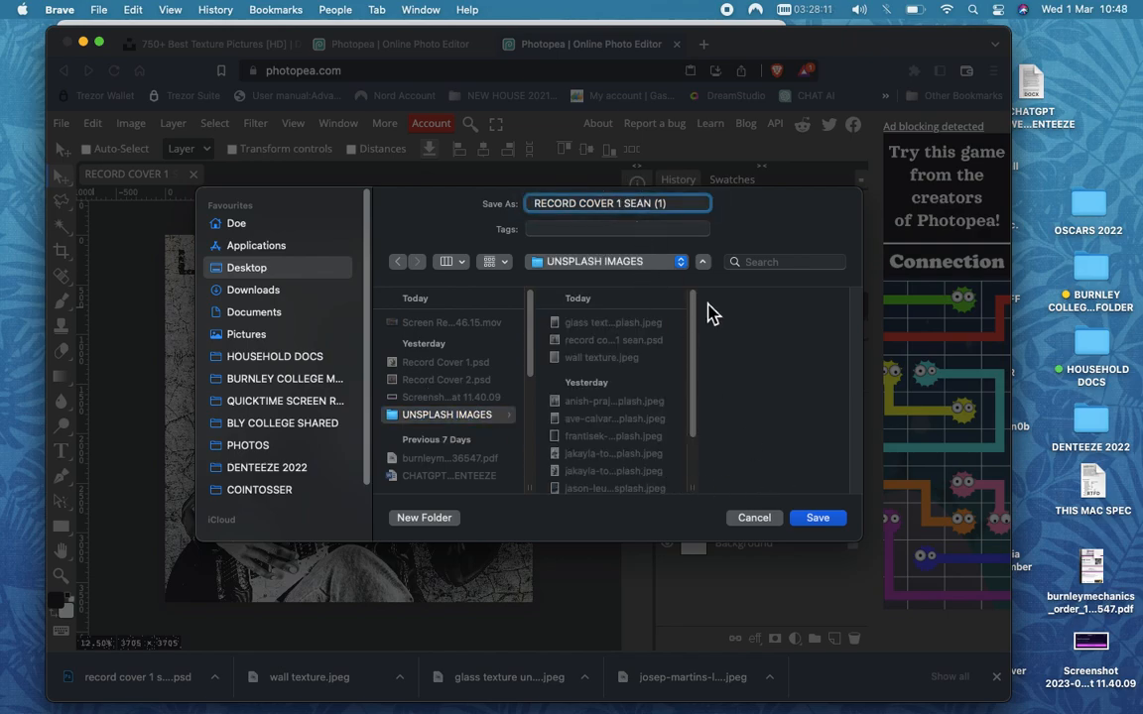
{"action": "key", "text": "BackSpace"}
{"action": "type", "text": "3"}
{"action": "key", "text": "BackSpace"}
{"action": "key", "text": "BackSpace"}
{"action": "type", "text": "3"}
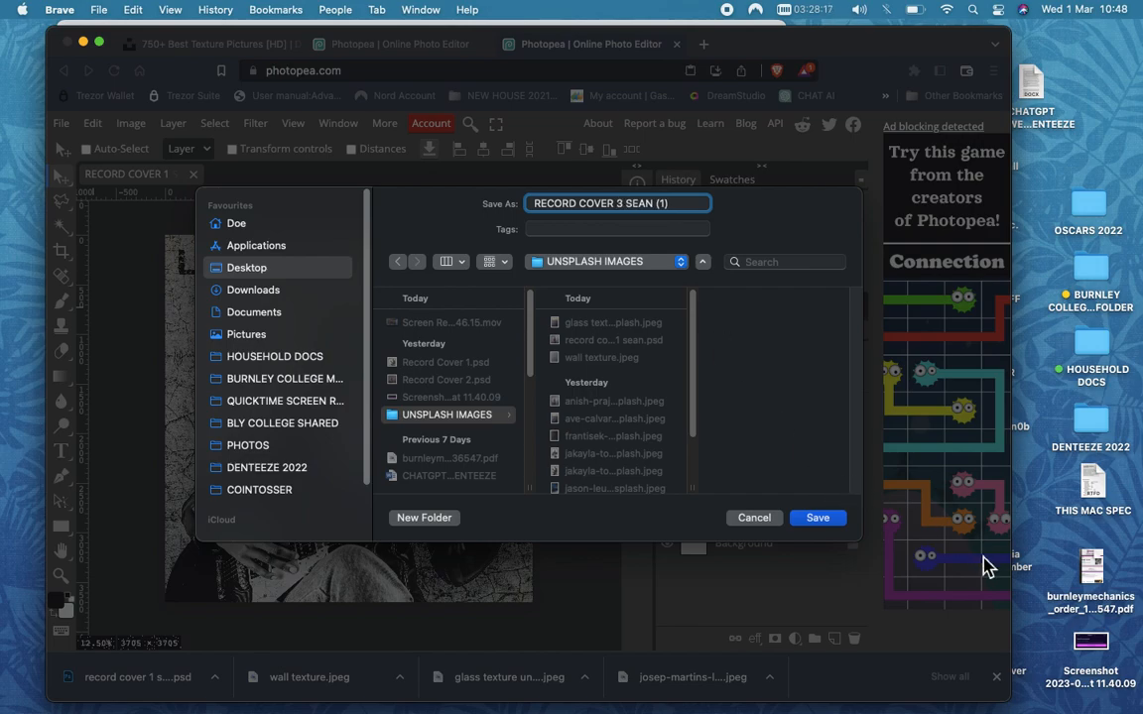
{"action": "left_click", "coordinate": [823, 528]}
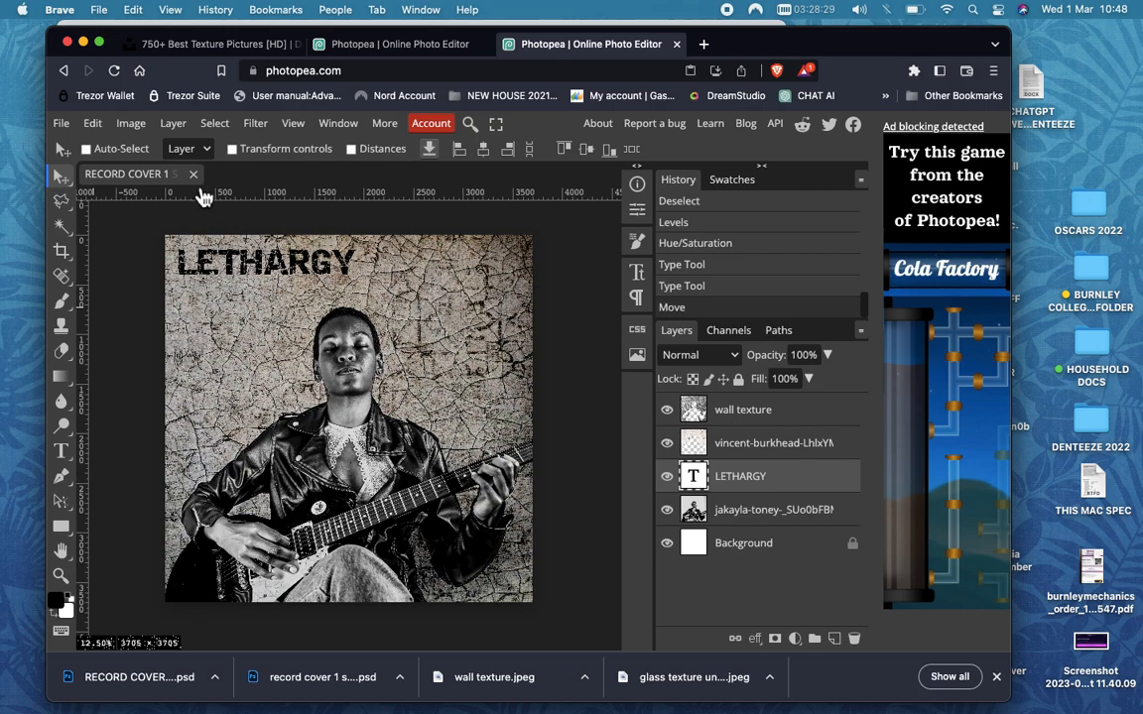
Start a new project with the A4 print preset, 21.00 x 29.70 cm at 300 DPI
{"action": "left_click", "coordinate": [62, 125]}
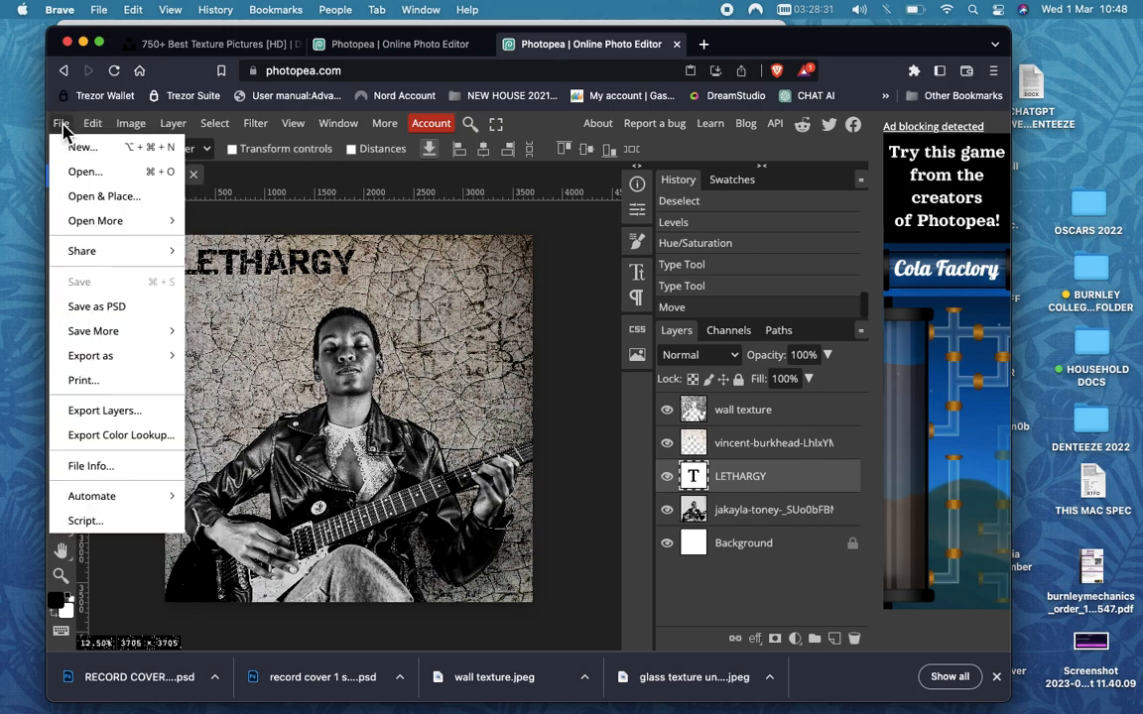
{"action": "left_click", "coordinate": [80, 148]}
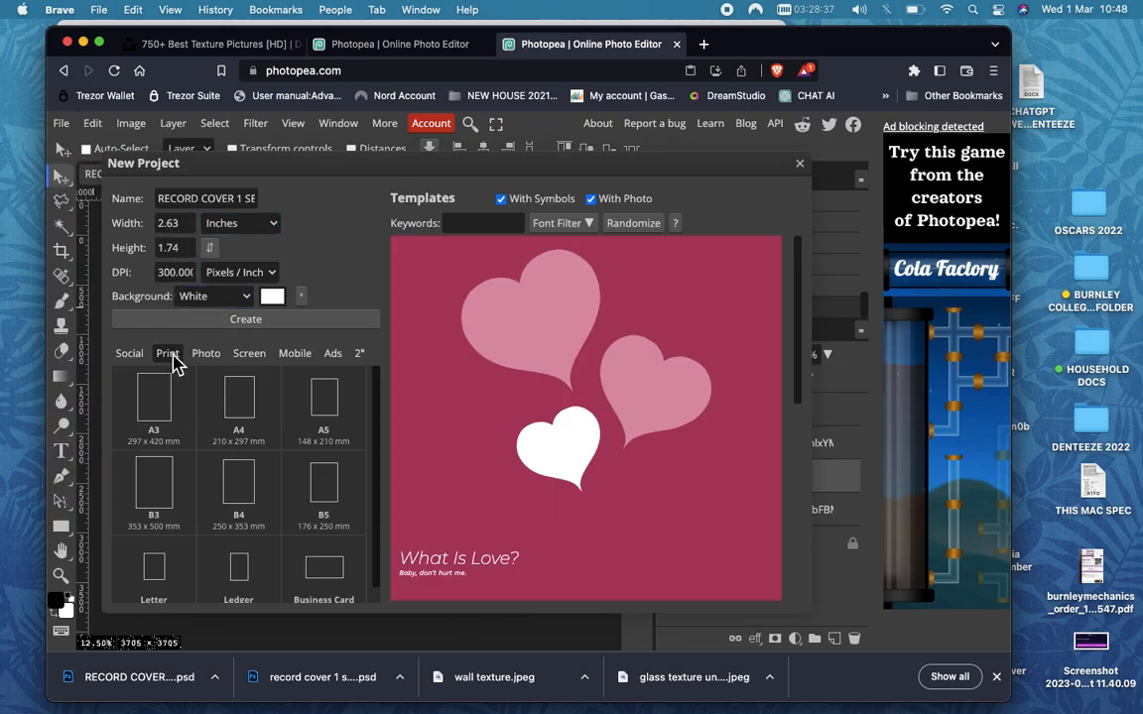
{"action": "left_click", "coordinate": [128, 357]}
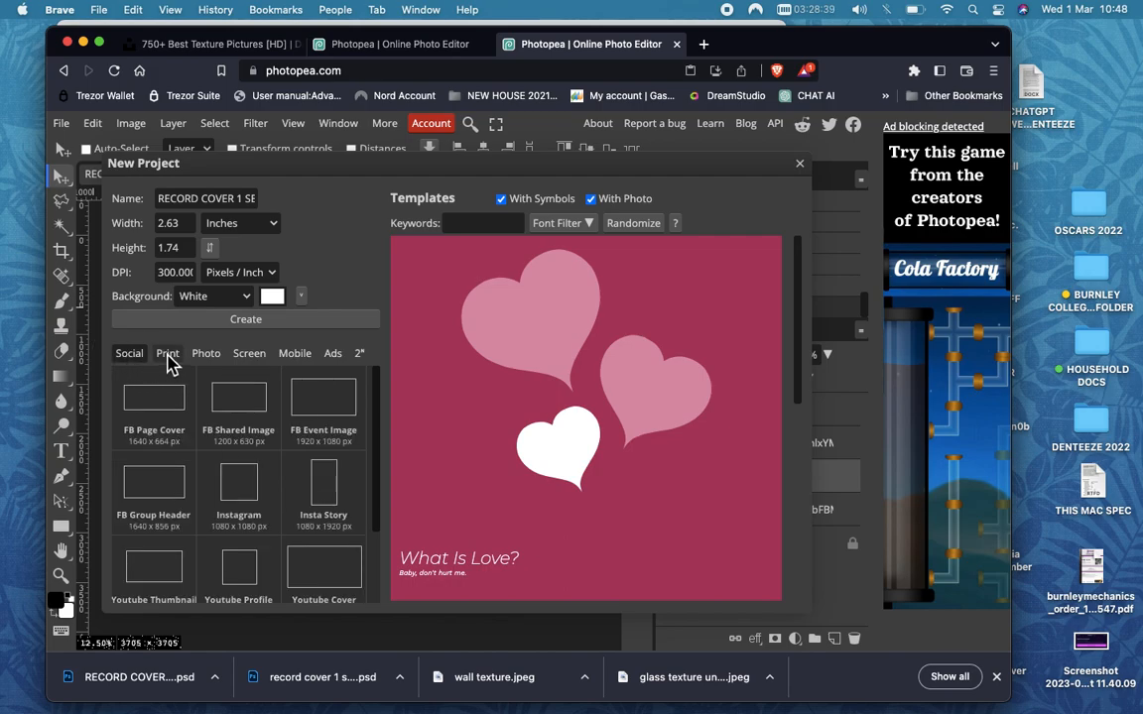
{"action": "left_click", "coordinate": [169, 359]}
{"action": "left_click", "coordinate": [209, 357]}
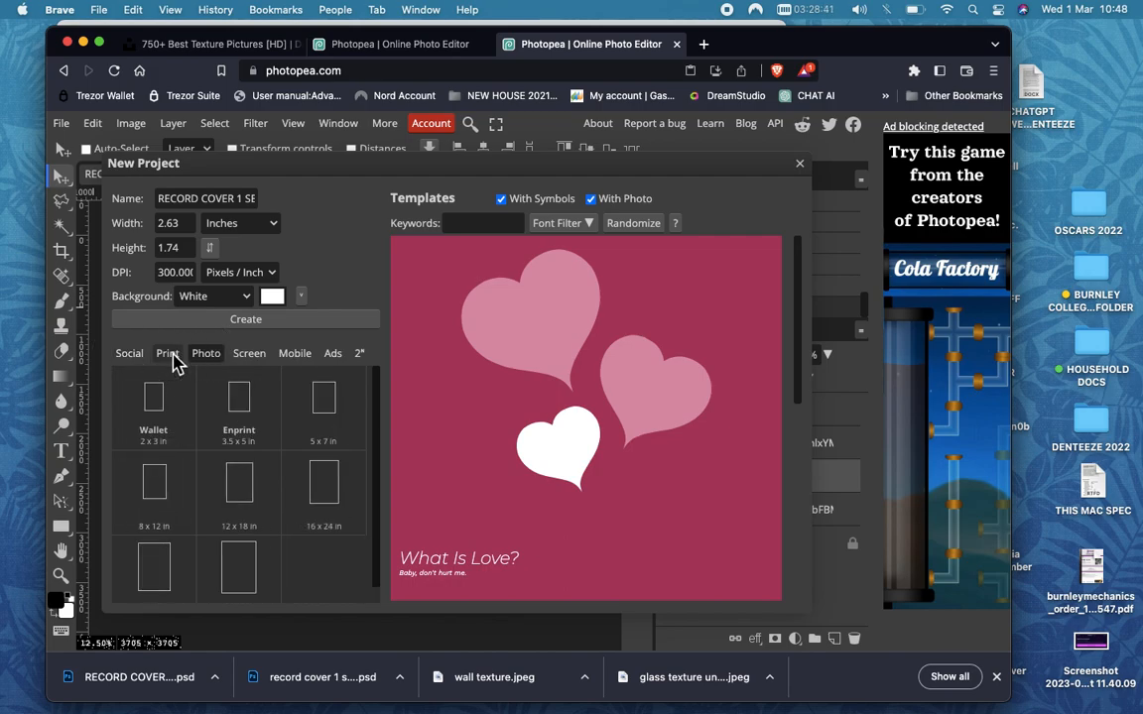
{"action": "left_click", "coordinate": [174, 360]}
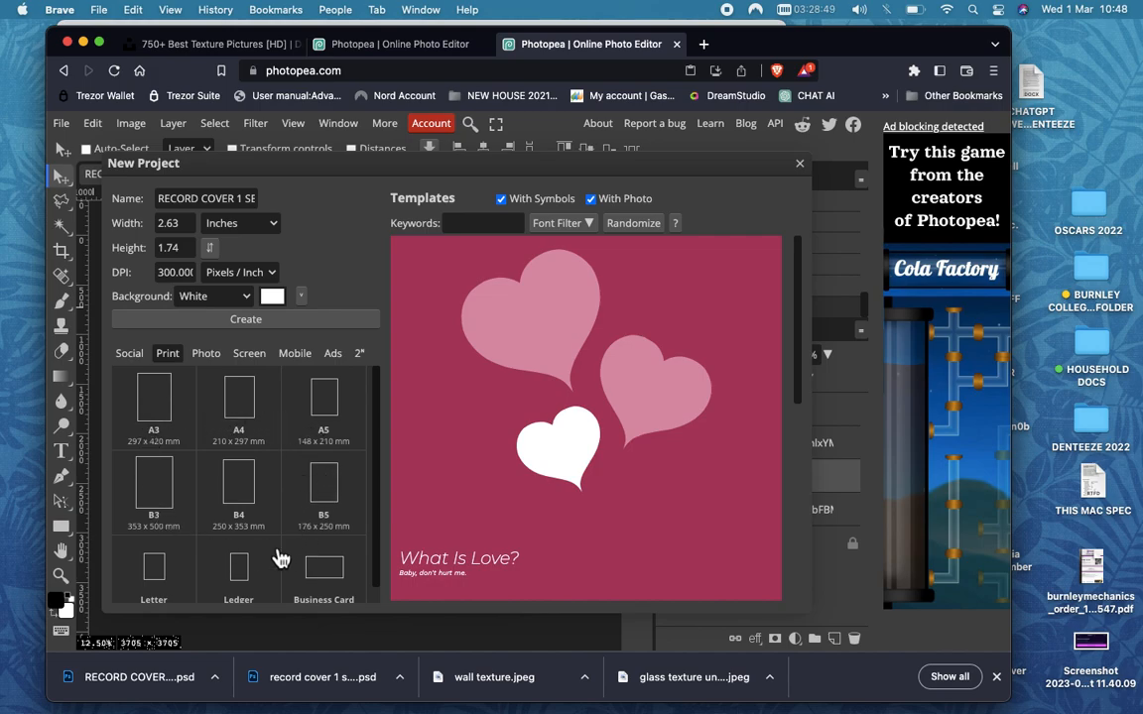
{"action": "left_click", "coordinate": [243, 414]}
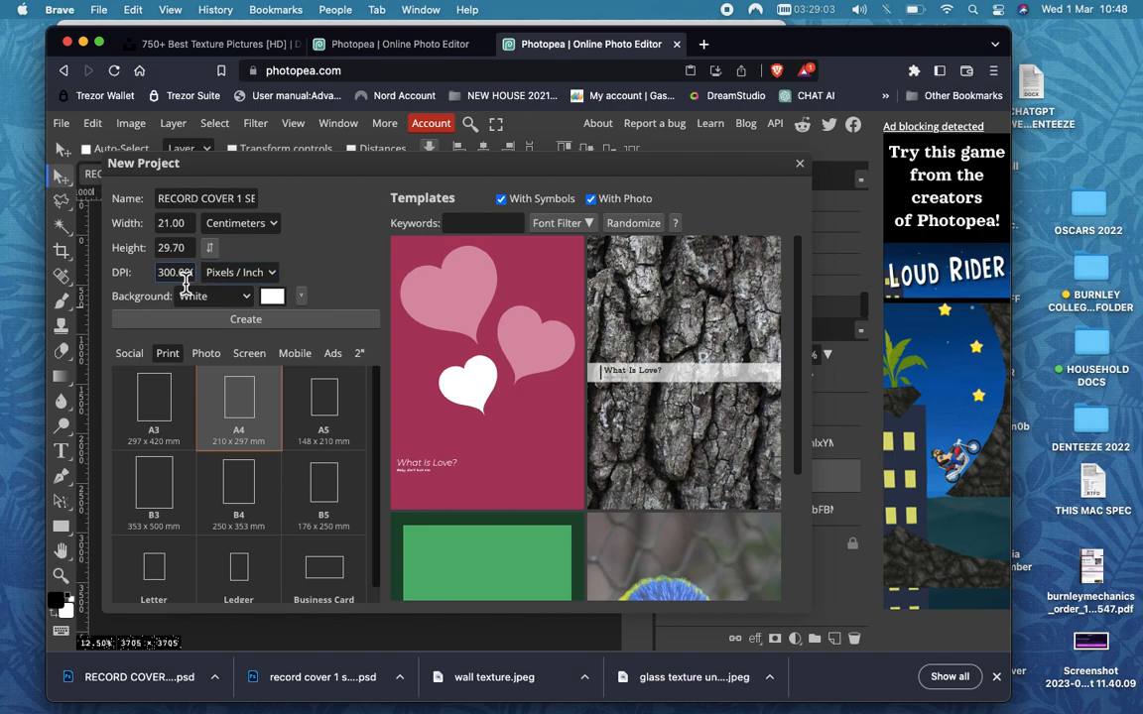
Replace RECORD COVER with POSTER in the project name and create the A4 document with a white background
{"action": "double_click", "coordinate": [221, 199]}
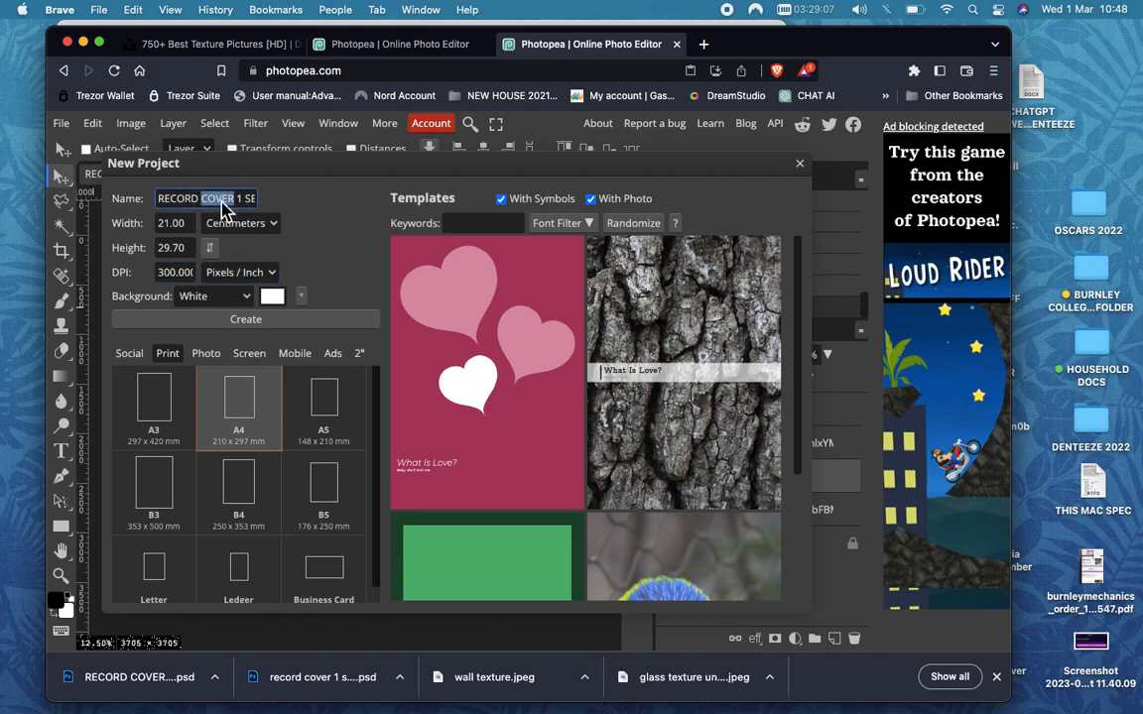
{"action": "key", "text": "BackSpace"}
{"action": "key", "text": "BackSpace"}
{"action": "key", "text": "BackSpace"}
{"action": "key", "text": "BackSpace"}
{"action": "key", "text": "BackSpace"}
{"action": "key", "text": "BackSpace"}
{"action": "key", "text": "BackSpace"}
{"action": "key", "text": "BackSpace"}
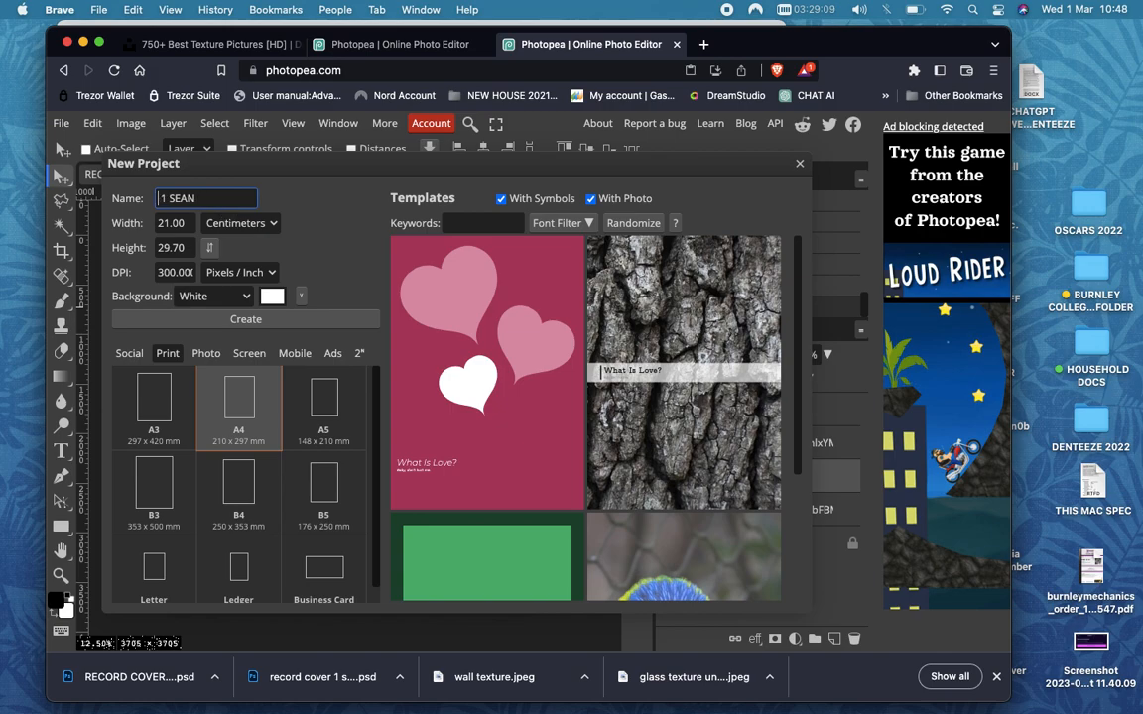
{"action": "type", "text": "POSTER"}
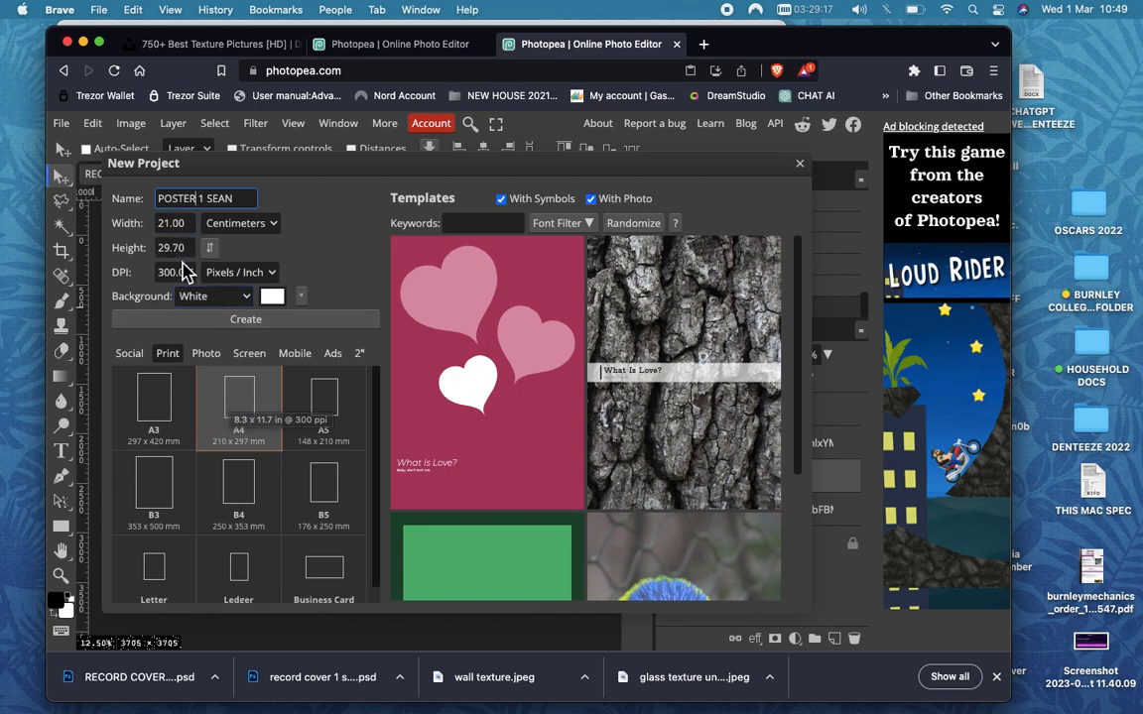
{"action": "left_click", "coordinate": [202, 325]}
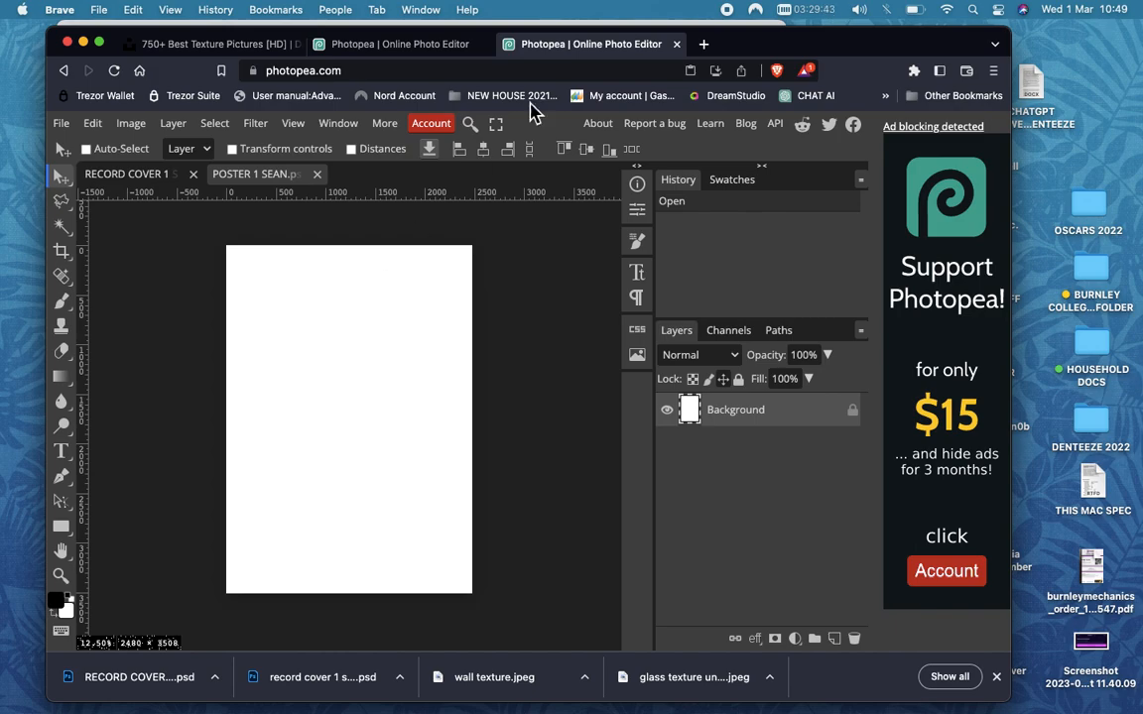
Place the photo of the seated guitarist on a stool into the poster and enlarge it to about 136%
{"action": "left_click_drag", "start_coordinate": [799, 44], "coordinate": [786, 319]}
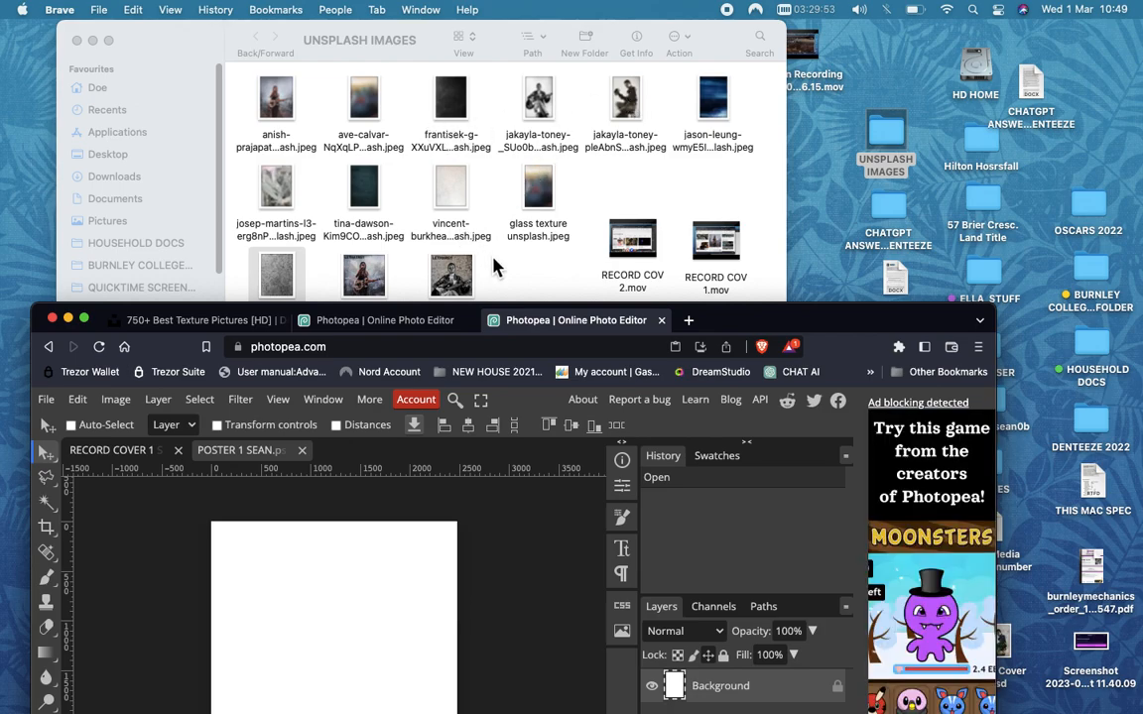
{"action": "left_click_drag", "start_coordinate": [615, 99], "coordinate": [326, 629]}
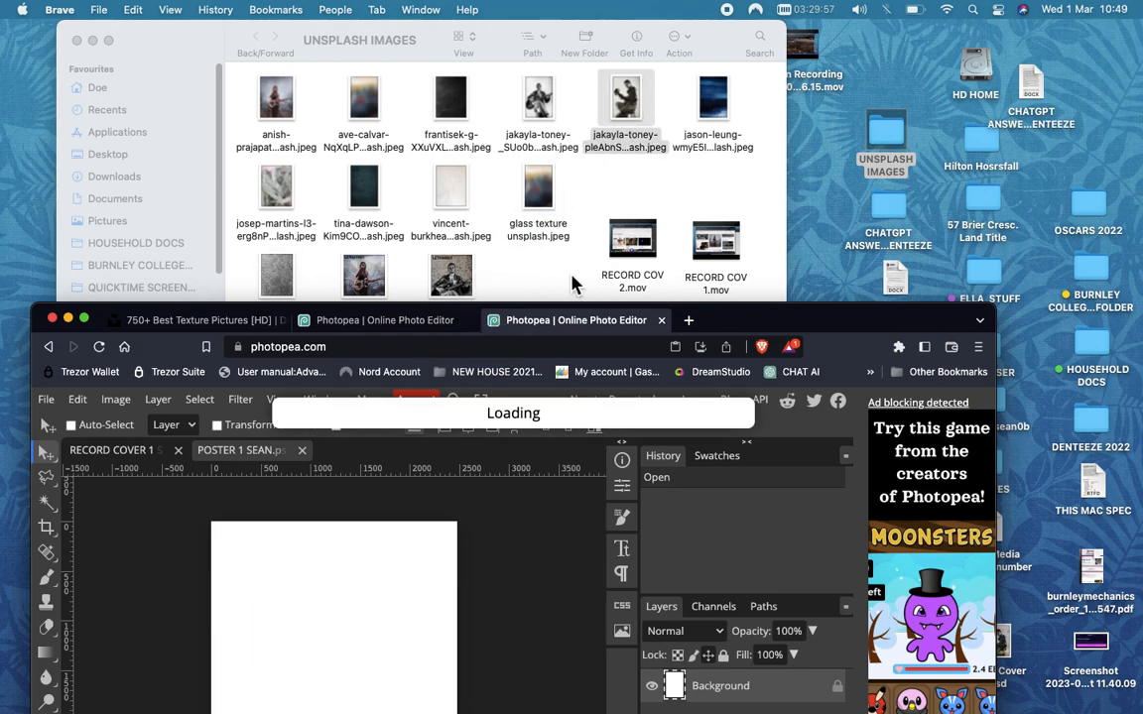
{"action": "left_click_drag", "start_coordinate": [755, 321], "coordinate": [752, 72]}
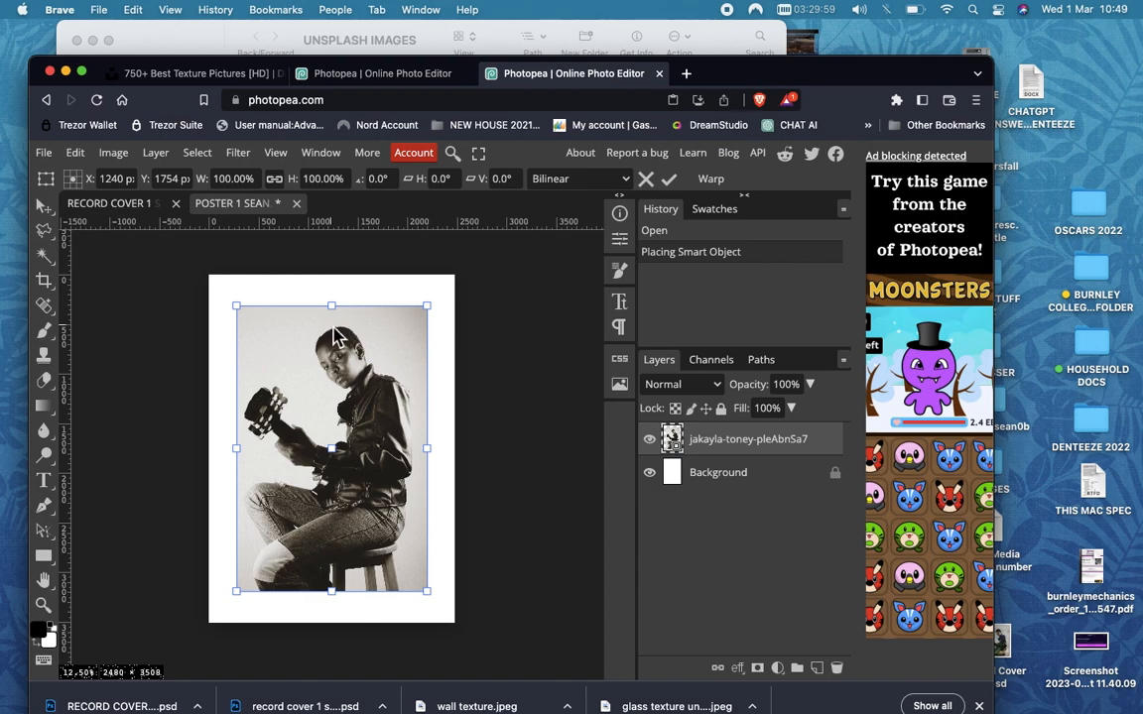
{"action": "left_click_drag", "start_coordinate": [357, 352], "coordinate": [328, 320]}
{"action": "left_click_drag", "start_coordinate": [404, 564], "coordinate": [472, 631]}
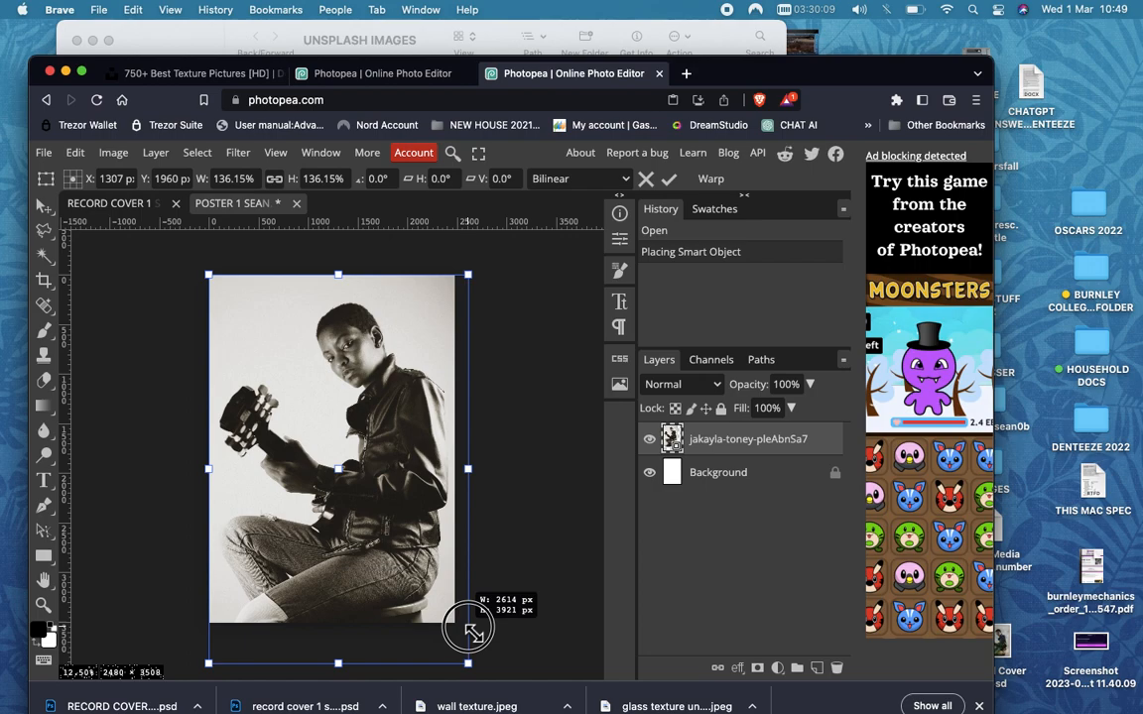
{"action": "left_click_drag", "start_coordinate": [472, 632], "coordinate": [474, 634]}
Try the stool photo at about 92% in the poster's lower right area, and delete its layer
{"action": "left_click_drag", "start_coordinate": [390, 457], "coordinate": [388, 450]}
{"action": "left_click_drag", "start_coordinate": [467, 269], "coordinate": [384, 395]}
{"action": "left_click_drag", "start_coordinate": [348, 466], "coordinate": [409, 454]}
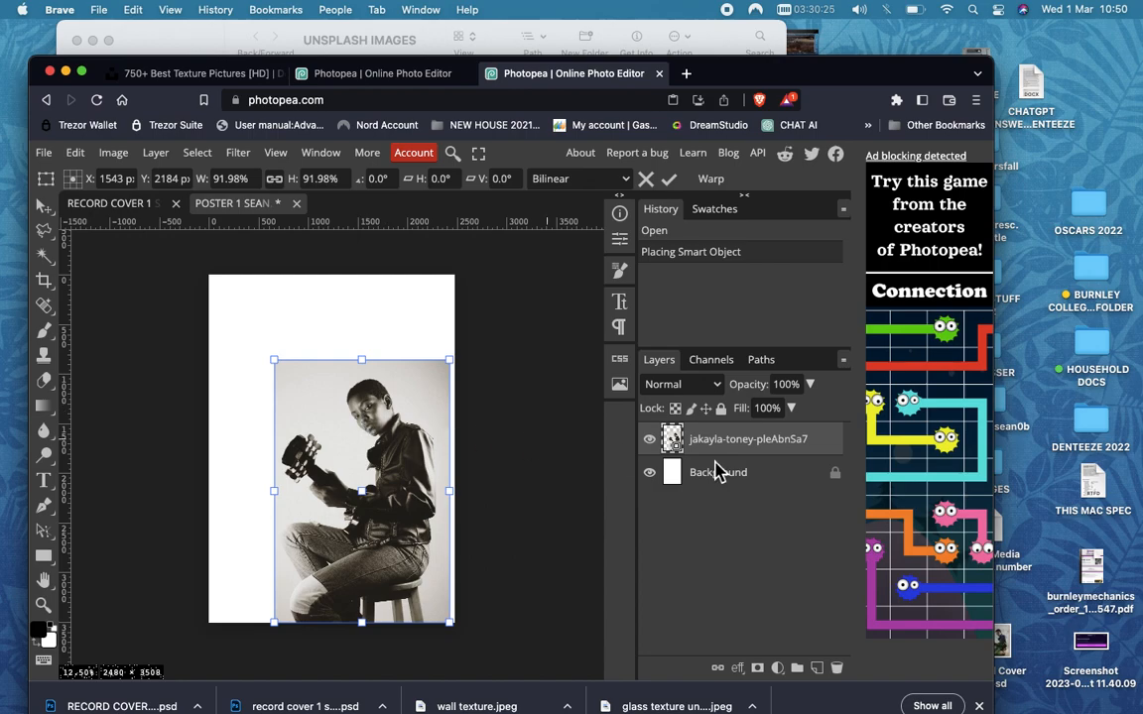
{"action": "key", "text": "BackSpace"}
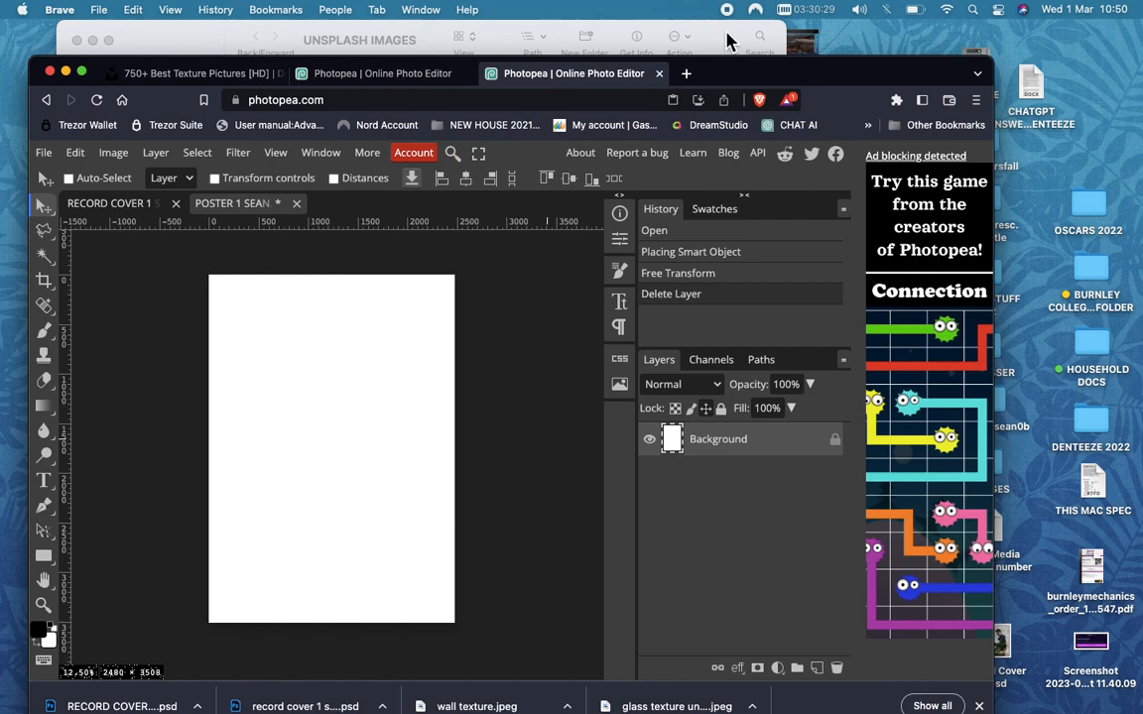
Place the photo of the singer with the white guitar into the poster, enlarge it to about 147% and shift it left
{"action": "left_click", "coordinate": [656, 37]}
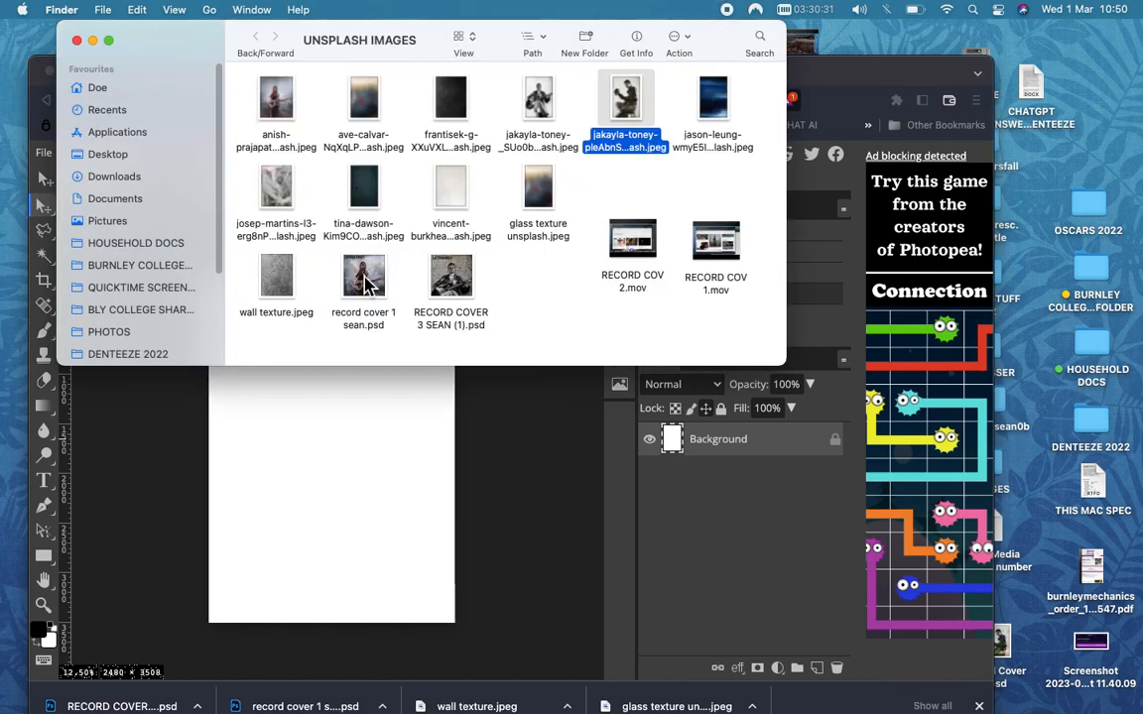
{"action": "left_click_drag", "start_coordinate": [276, 97], "coordinate": [294, 483]}
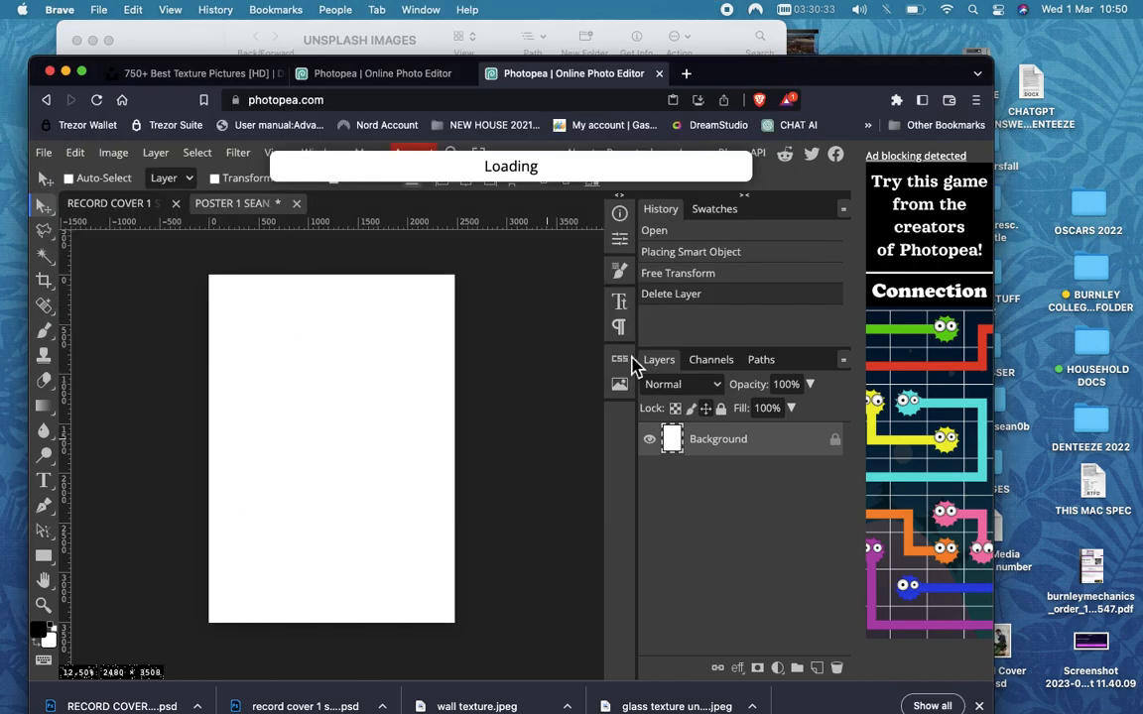
{"action": "left_click_drag", "start_coordinate": [321, 389], "coordinate": [294, 329]}
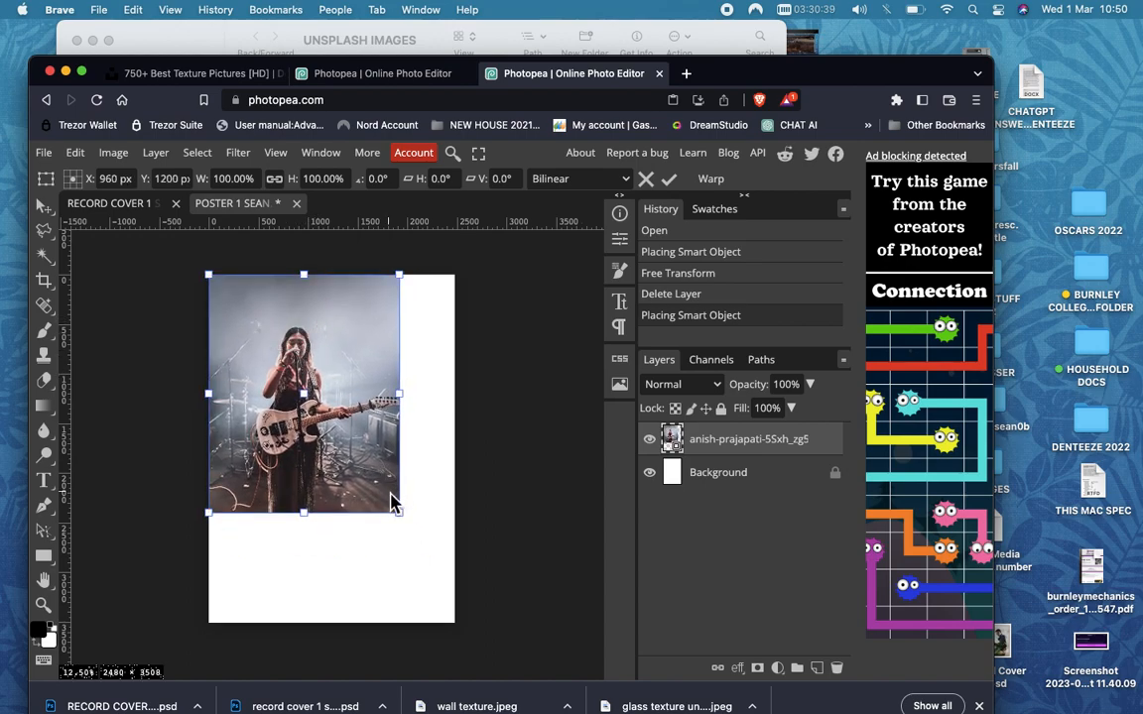
{"action": "left_click_drag", "start_coordinate": [400, 512], "coordinate": [489, 625]}
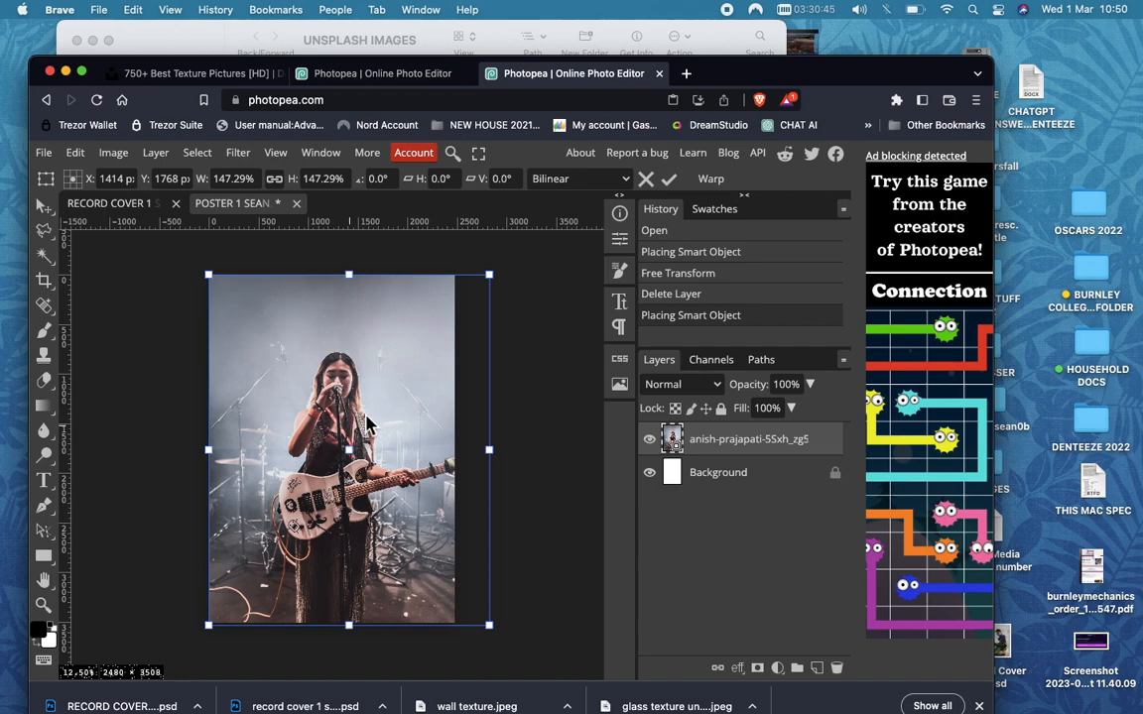
{"action": "left_click_drag", "start_coordinate": [383, 422], "coordinate": [305, 421]}
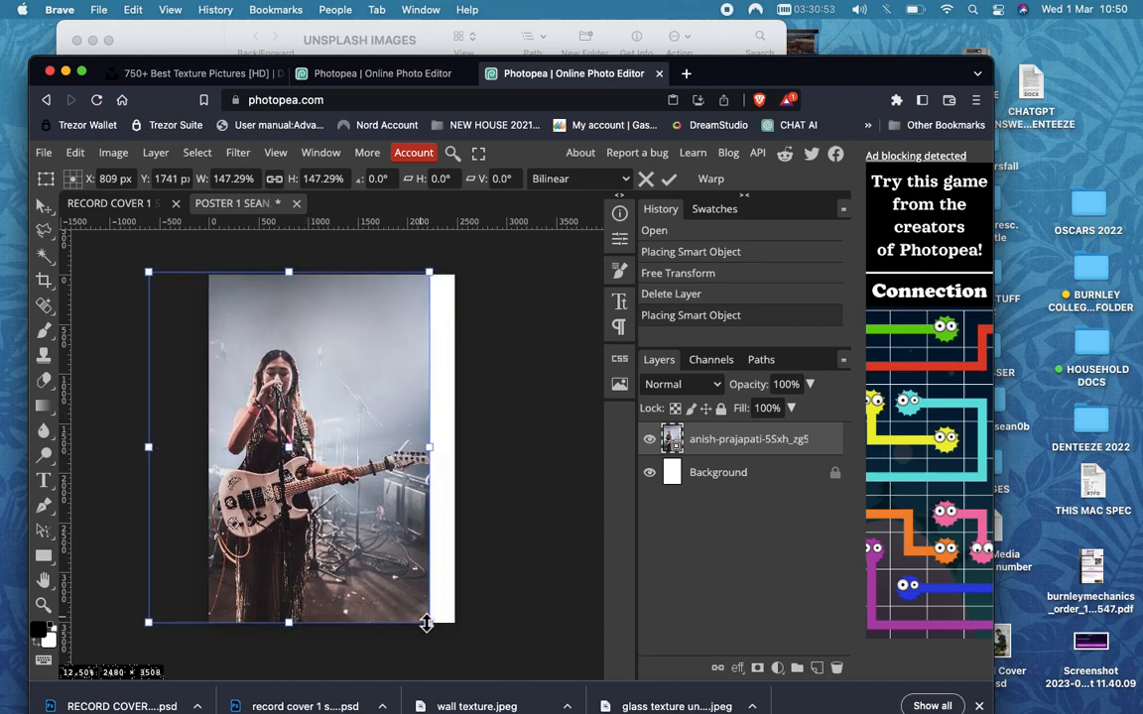
Enlarge the singer photo to about 176%, position it to cover the whole poster and commit the transform
{"action": "left_click_drag", "start_coordinate": [429, 622], "coordinate": [454, 617]}
{"action": "mouse_move", "coordinate": [357, 466]}
{"action": "left_mouse_down"}
{"action": "mouse_move", "coordinate": [331, 454]}
{"action": "mouse_move", "coordinate": [363, 460]}
{"action": "left_mouse_up"}
{"action": "left_click_drag", "start_coordinate": [459, 656], "coordinate": [490, 678]}
{"action": "left_click_drag", "start_coordinate": [397, 464], "coordinate": [374, 472]}
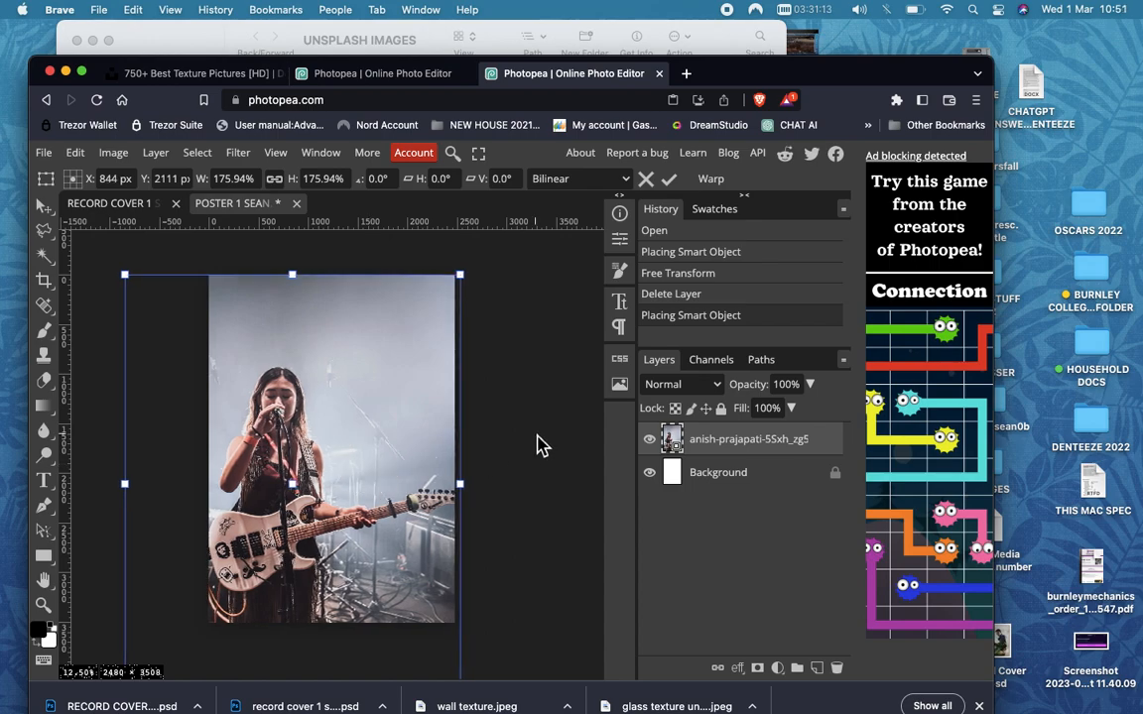
{"action": "left_click", "coordinate": [743, 481]}
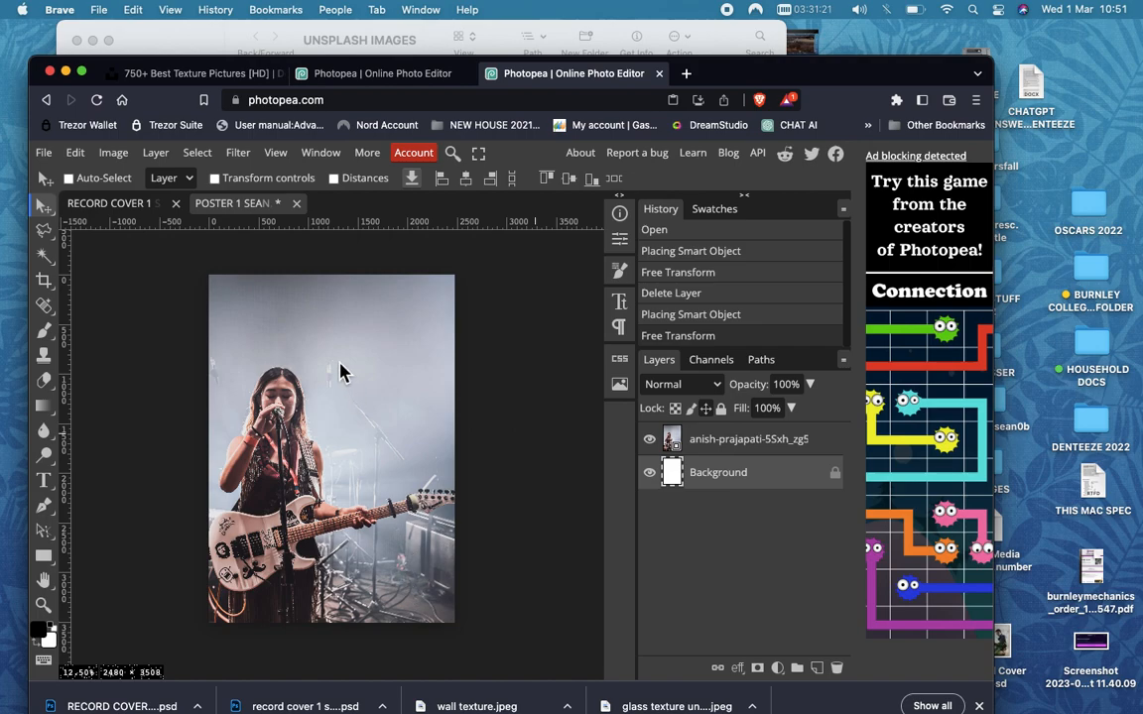
Rasterize the singer photo layer
{"action": "left_click", "coordinate": [520, 461]}
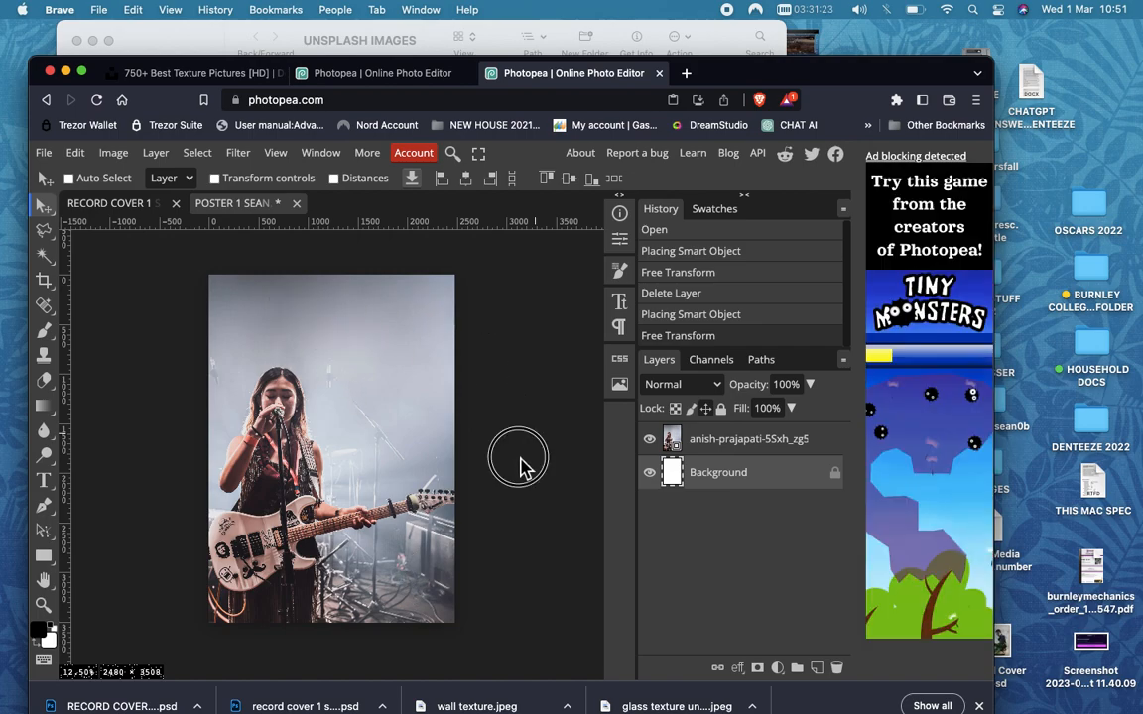
{"action": "left_click", "coordinate": [678, 446]}
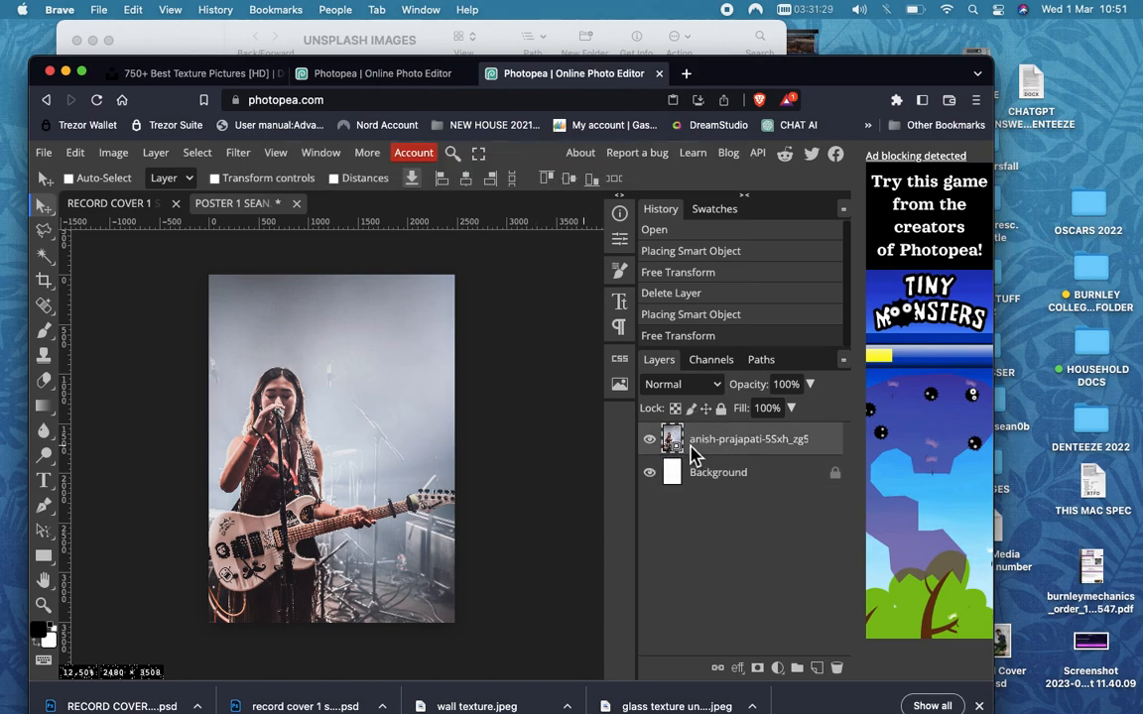
{"action": "left_click", "coordinate": [156, 154]}
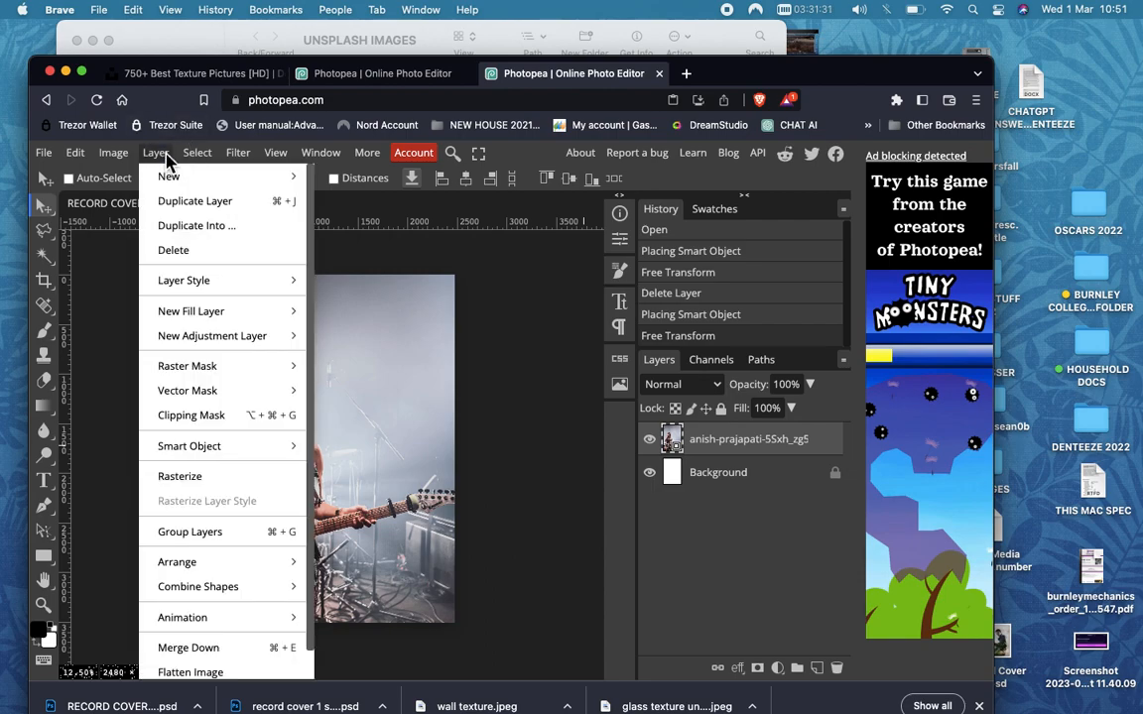
{"action": "left_click", "coordinate": [198, 477]}
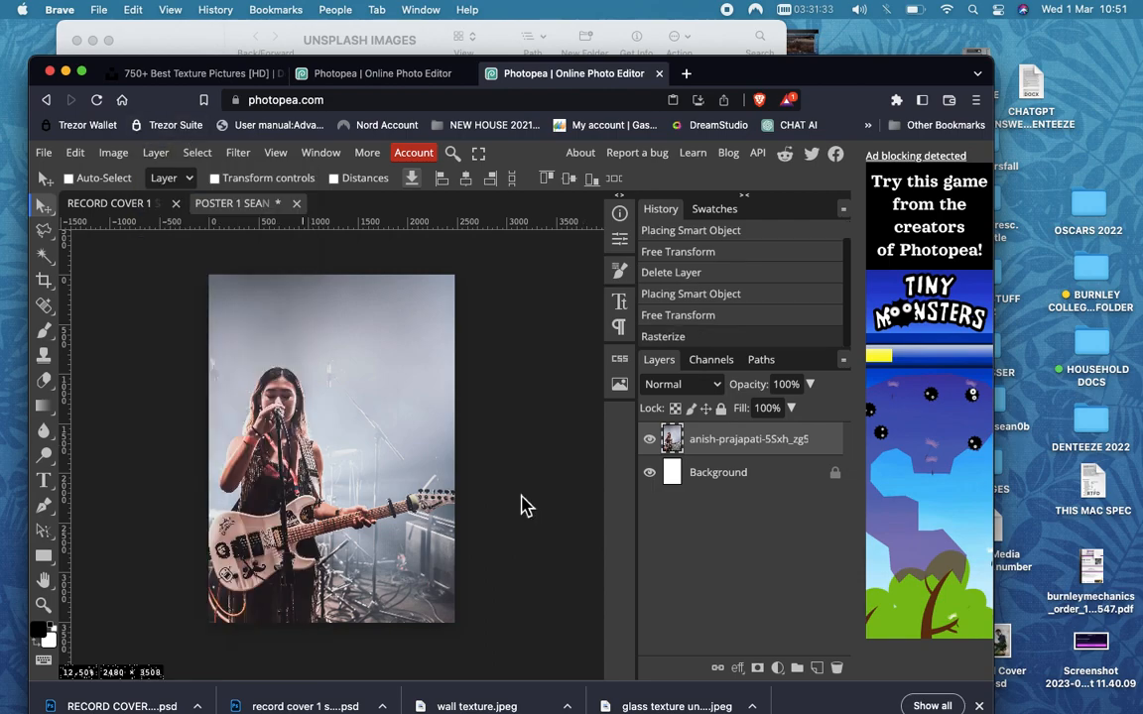